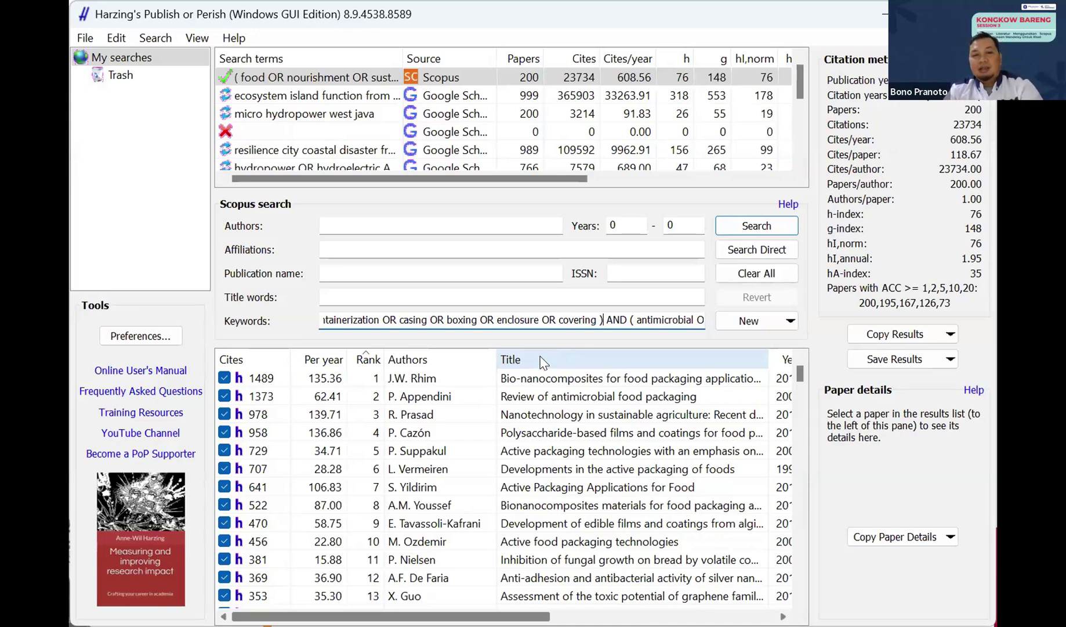
Step: Examine the keyword query around the AND operator joining the packaging synonyms and the antimicrobial terms
{"action": "key", "text": "Right"}
{"action": "key", "text": "Right"}
{"action": "key", "text": "Right"}
{"action": "key", "text": "Right"}
{"action": "key", "text": "Right"}
{"action": "key", "text": "Left"}
{"action": "key", "text": "Left"}
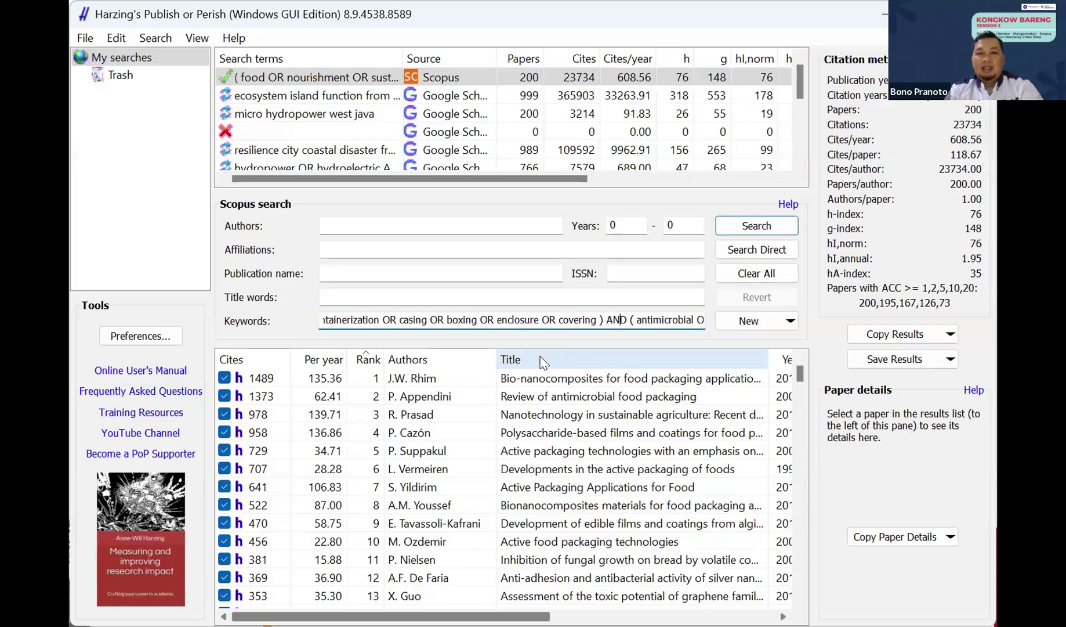
{"action": "key", "text": "Left"}
{"action": "key", "text": "Left"}
{"action": "key", "text": "Left"}
{"action": "key", "text": "Left"}
{"action": "key", "text": "Left"}
{"action": "key", "text": "Left"}
{"action": "key", "text": "Left"}
{"action": "key", "text": "Left"}
{"action": "key", "text": "Left"}
{"action": "key", "text": "Left"}
{"action": "key", "text": "Left"}
{"action": "key", "text": "Left"}
{"action": "key", "text": "Left"}
{"action": "key", "text": "Left"}
{"action": "key", "text": "Left"}
{"action": "key", "text": "Left"}
{"action": "key", "text": "Left"}
{"action": "key", "text": "Left"}
{"action": "key", "text": "Left"}
{"action": "key", "text": "Left"}
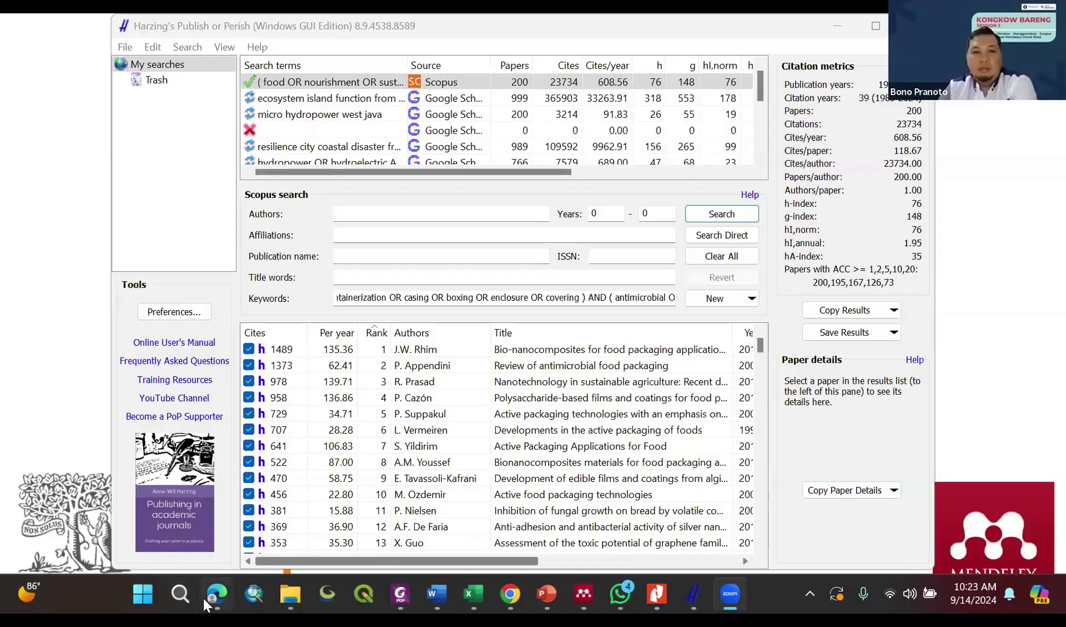
Step: Switch to Scopus in the web browser, sign in with the saved institutional account and open its search page
{"action": "left_click", "coordinate": [205, 596]}
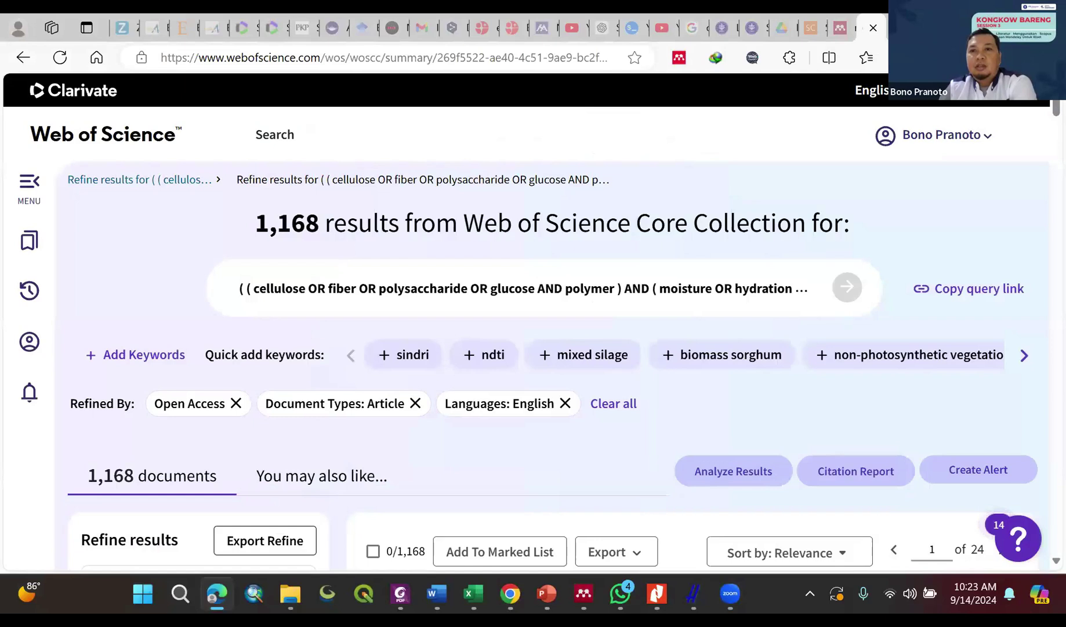
{"action": "left_click", "coordinate": [811, 27]}
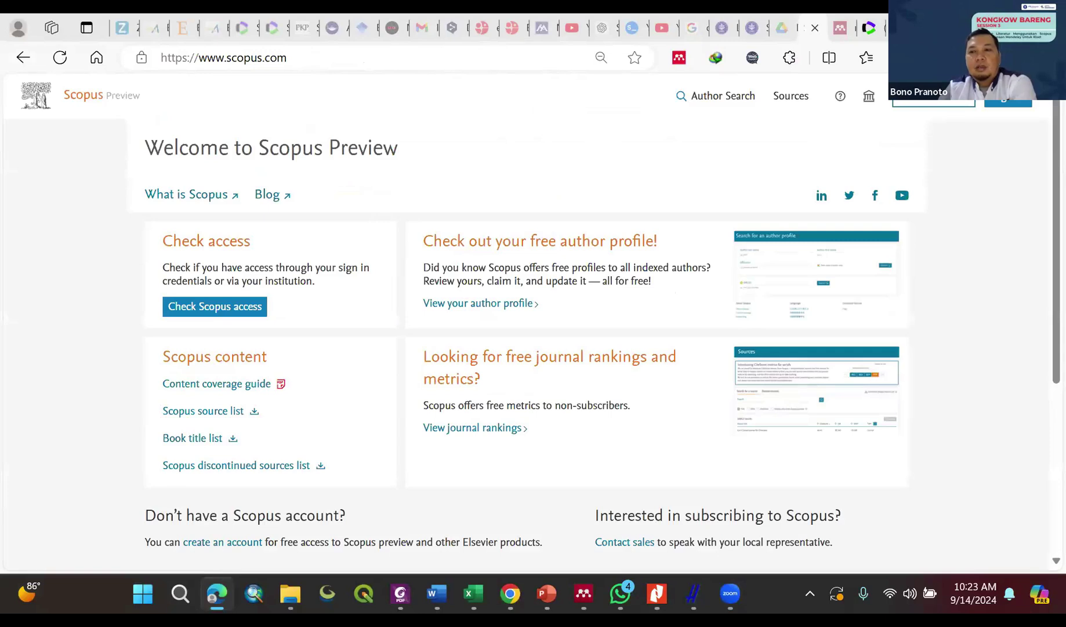
{"action": "left_click", "coordinate": [1002, 100]}
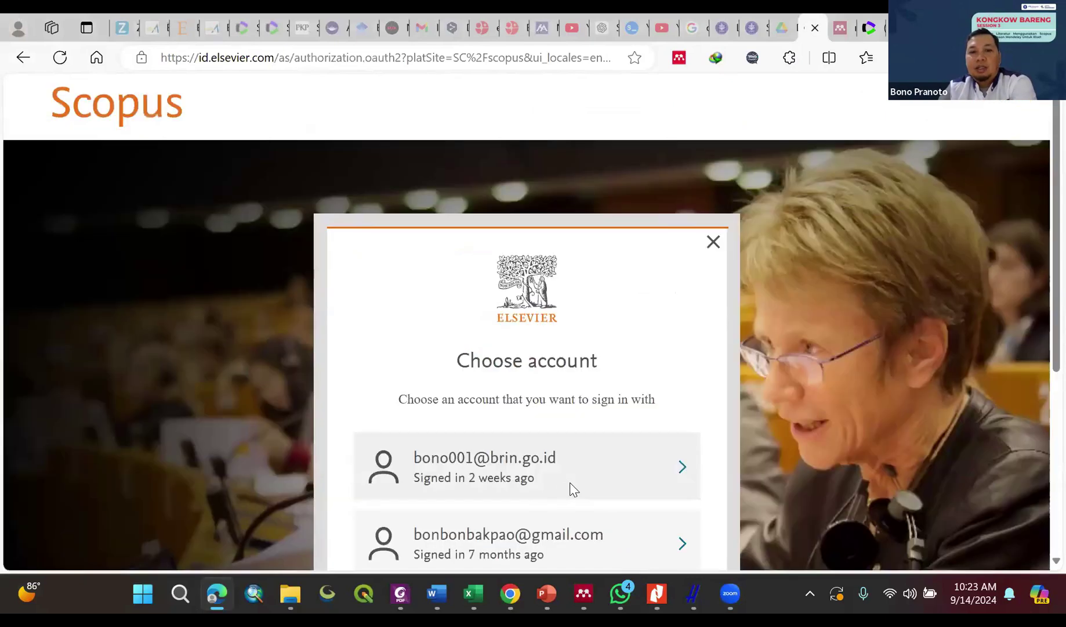
{"action": "left_click", "coordinate": [534, 477]}
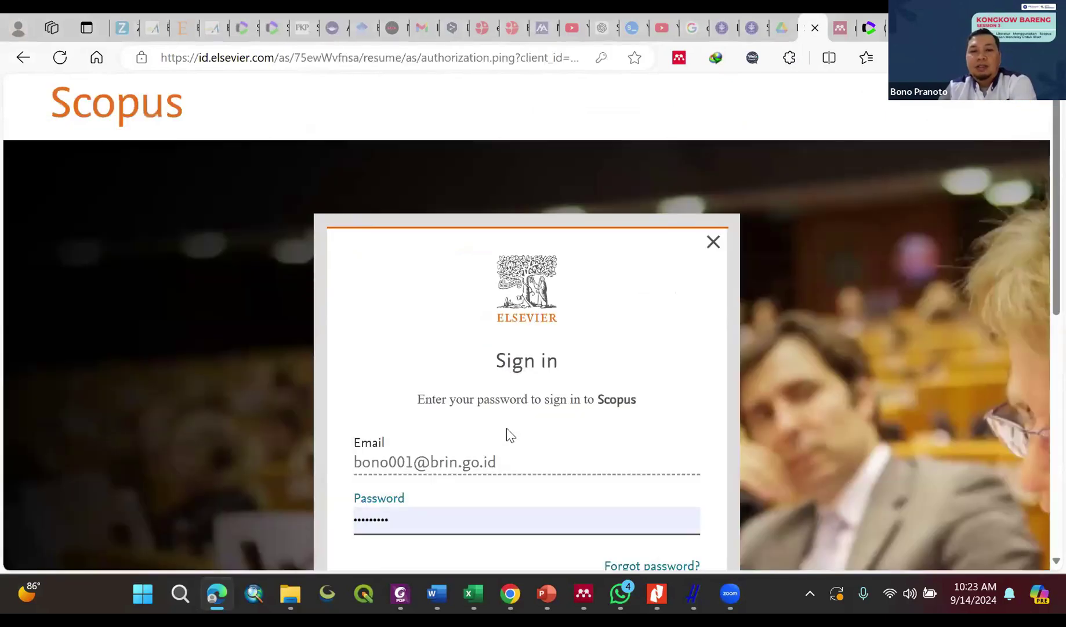
{"action": "scroll", "coordinate": [627, 457], "scroll_direction": "down", "scroll_amount": 1}
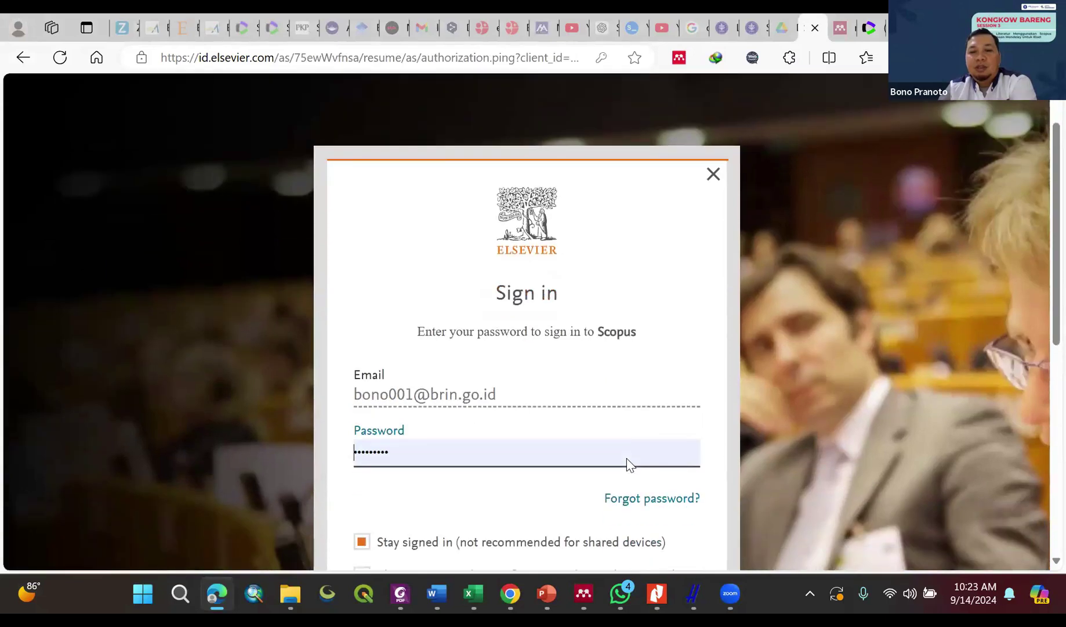
{"action": "scroll", "coordinate": [598, 504], "scroll_direction": "down", "scroll_amount": 2}
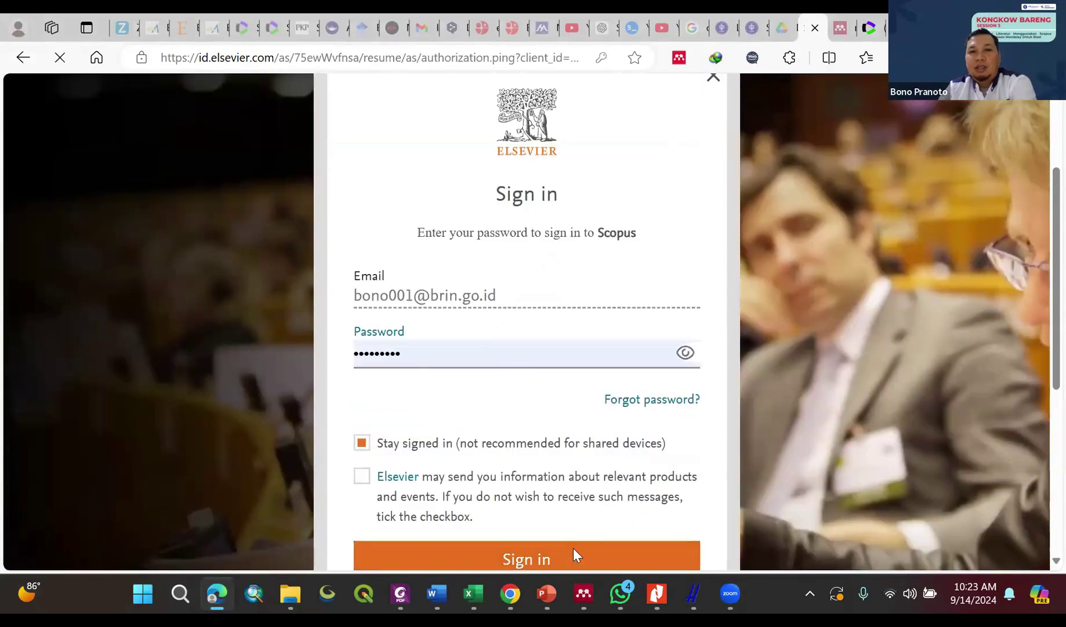
{"action": "left_click", "coordinate": [573, 545]}
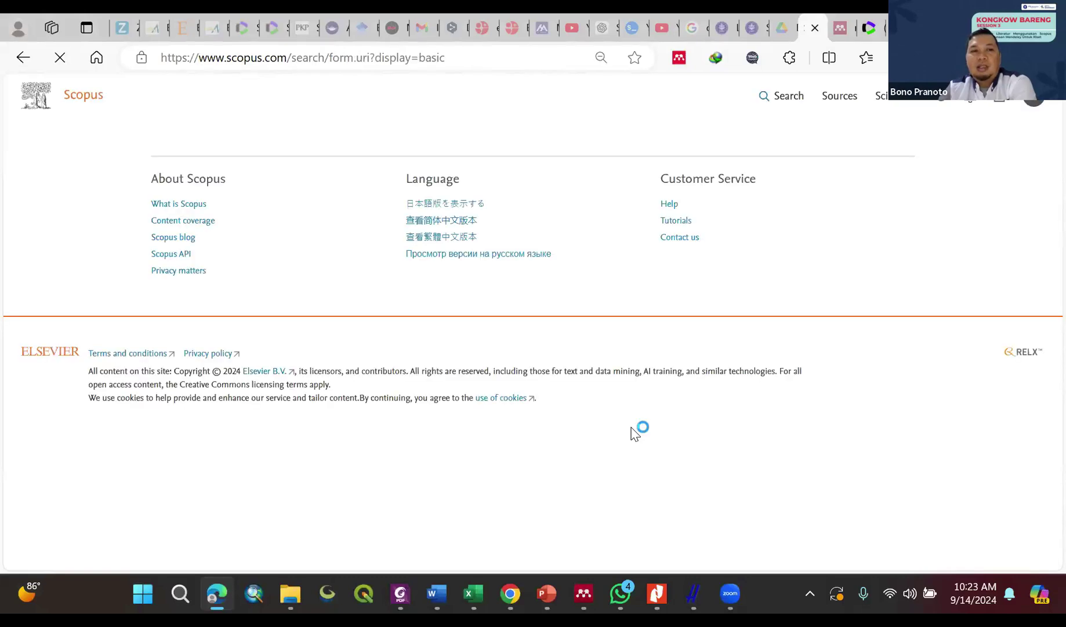
{"action": "left_click", "coordinate": [805, 96]}
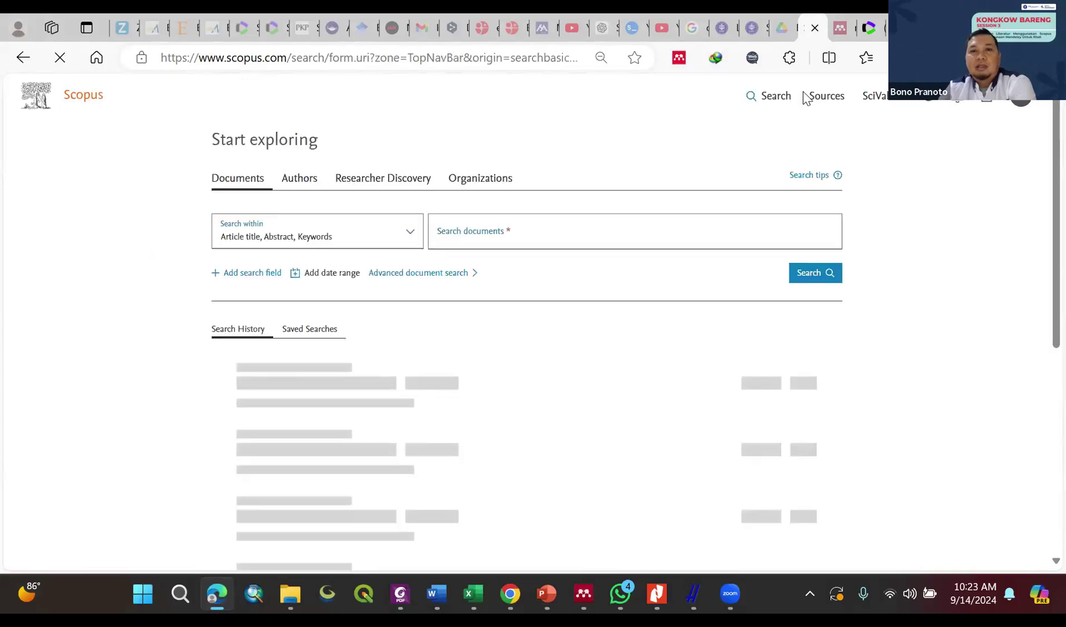
Step: Compare the document search form with the author search form, ending on the document search
{"action": "scroll", "coordinate": [840, 162], "scroll_direction": "down", "scroll_amount": 2}
{"action": "scroll", "coordinate": [844, 162], "scroll_direction": "up", "scroll_amount": 2}
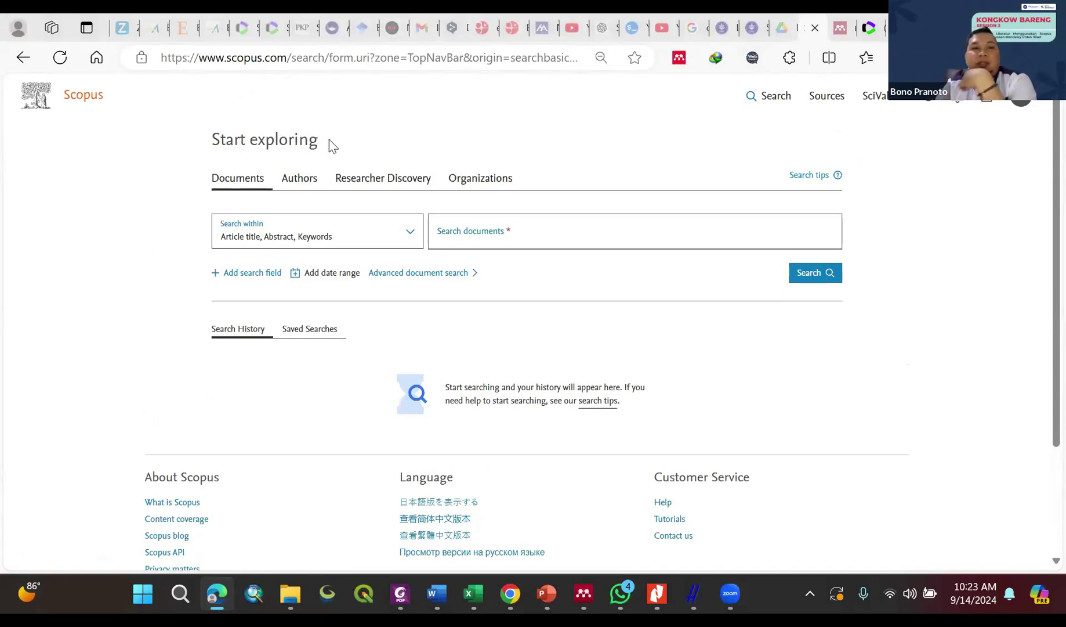
{"action": "left_click", "coordinate": [300, 180]}
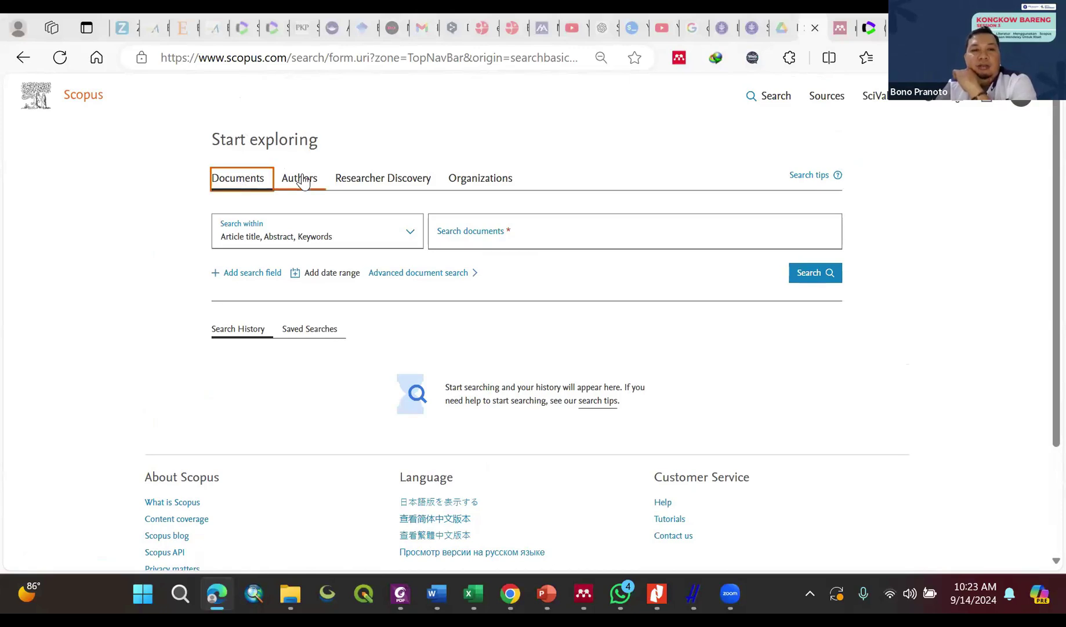
{"action": "left_click", "coordinate": [250, 187]}
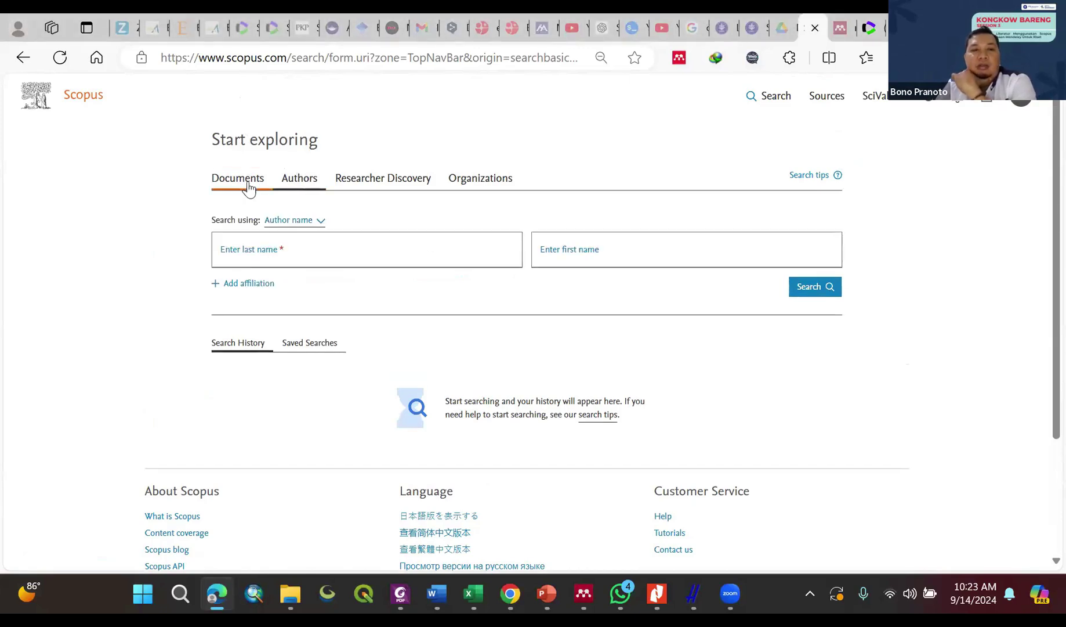
{"action": "left_click", "coordinate": [248, 185]}
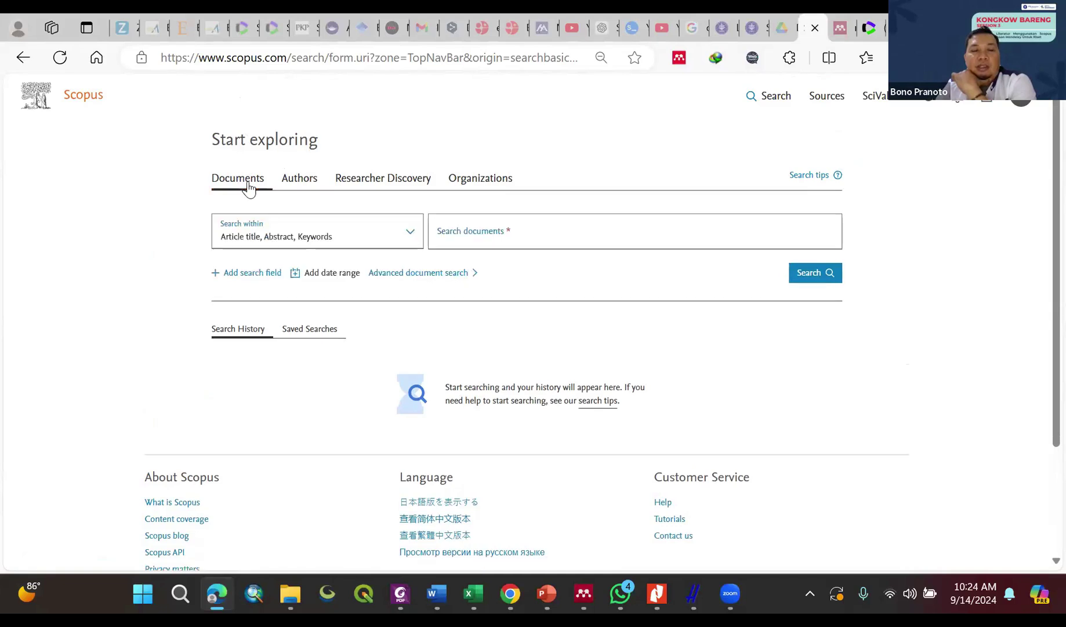
{"action": "left_click", "coordinate": [291, 186]}
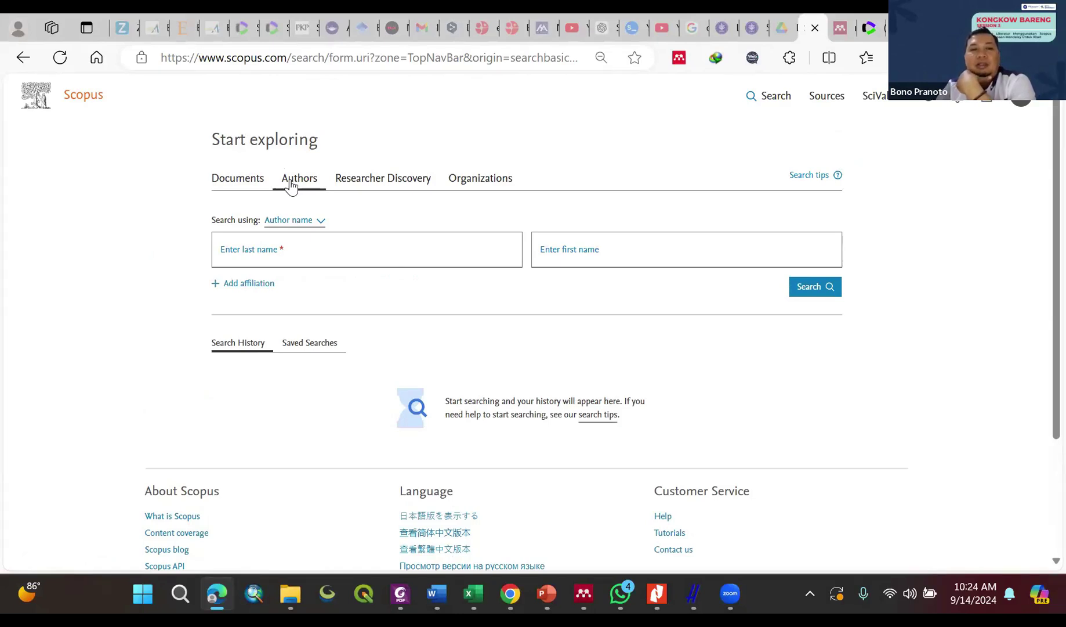
{"action": "left_click", "coordinate": [253, 182]}
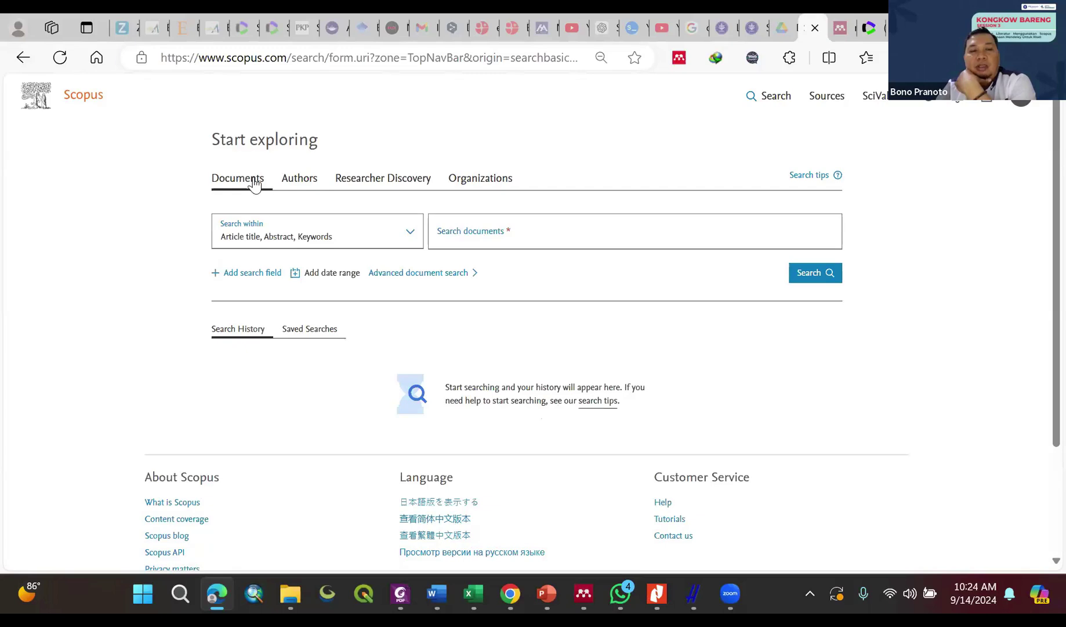
Step: Search for documents with "Cellulose" in the article title
{"action": "left_click", "coordinate": [298, 247]}
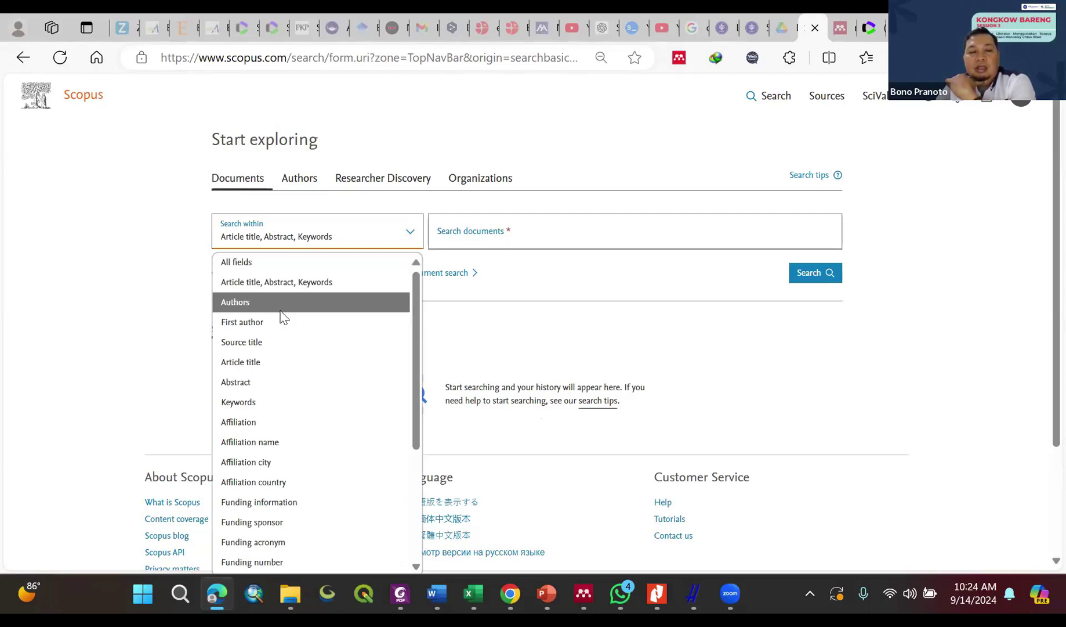
{"action": "left_click", "coordinate": [279, 364]}
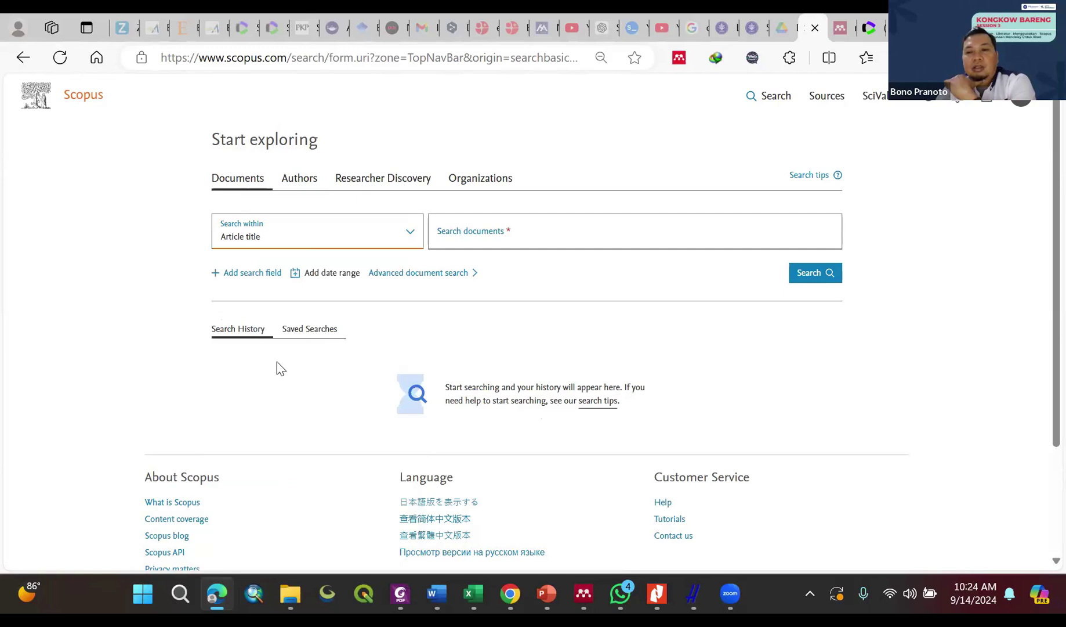
{"action": "left_click", "coordinate": [553, 234]}
{"action": "type", "text": "Cellulose"}
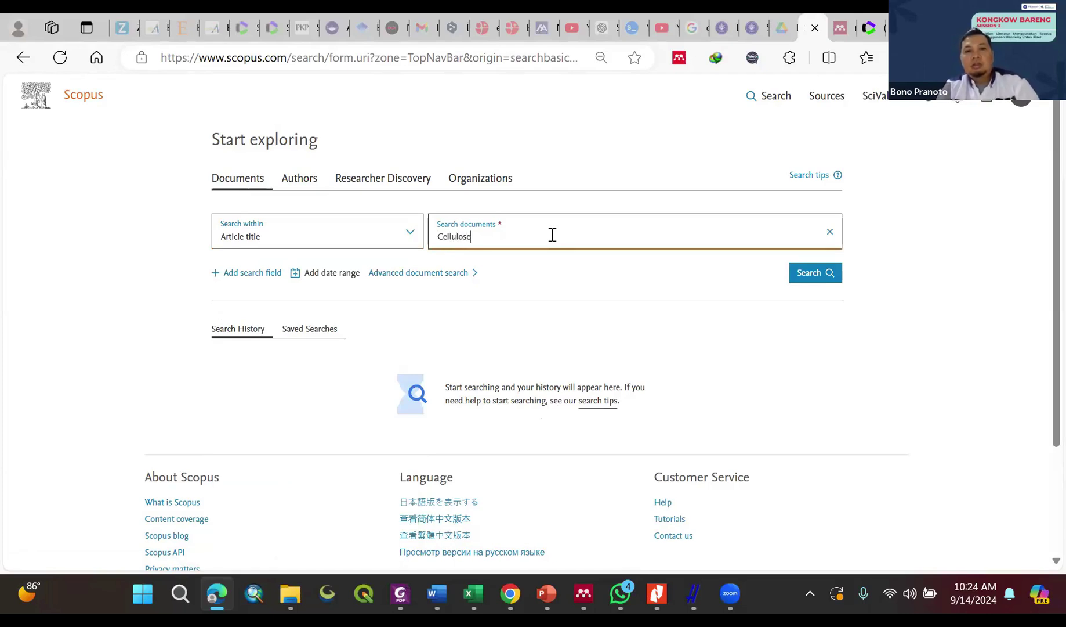
{"action": "left_click", "coordinate": [816, 281]}
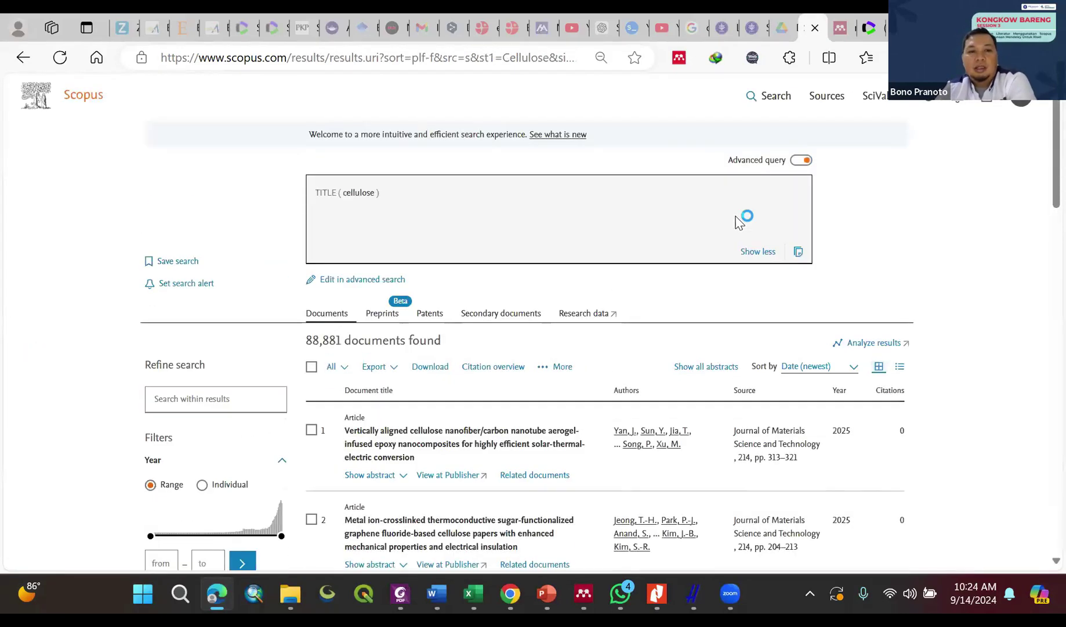
Step: Examine the generated title query, the number of documents found and the first entries of the result list
{"action": "scroll", "coordinate": [560, 252], "scroll_direction": "down", "scroll_amount": 1}
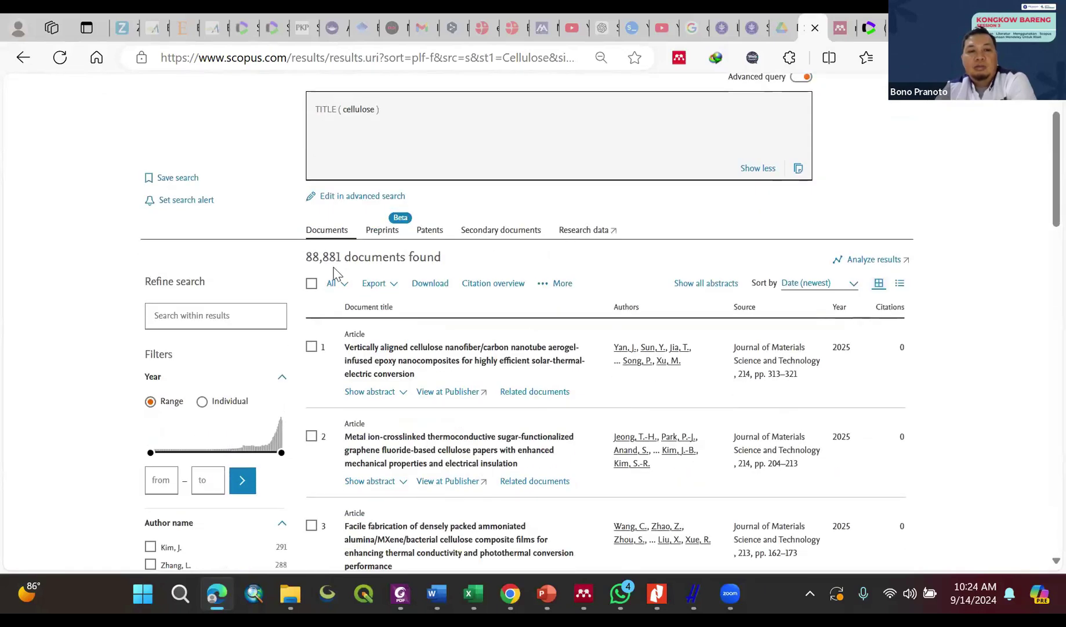
{"action": "scroll", "coordinate": [335, 272], "scroll_direction": "up", "scroll_amount": 1}
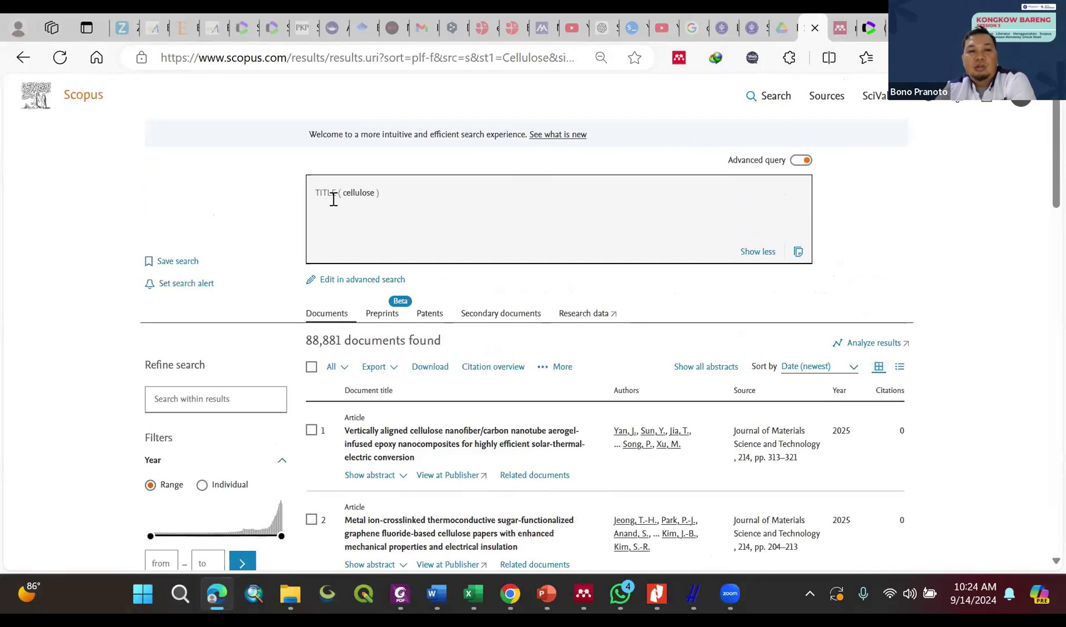
{"action": "scroll", "coordinate": [333, 199], "scroll_direction": "down", "scroll_amount": 2}
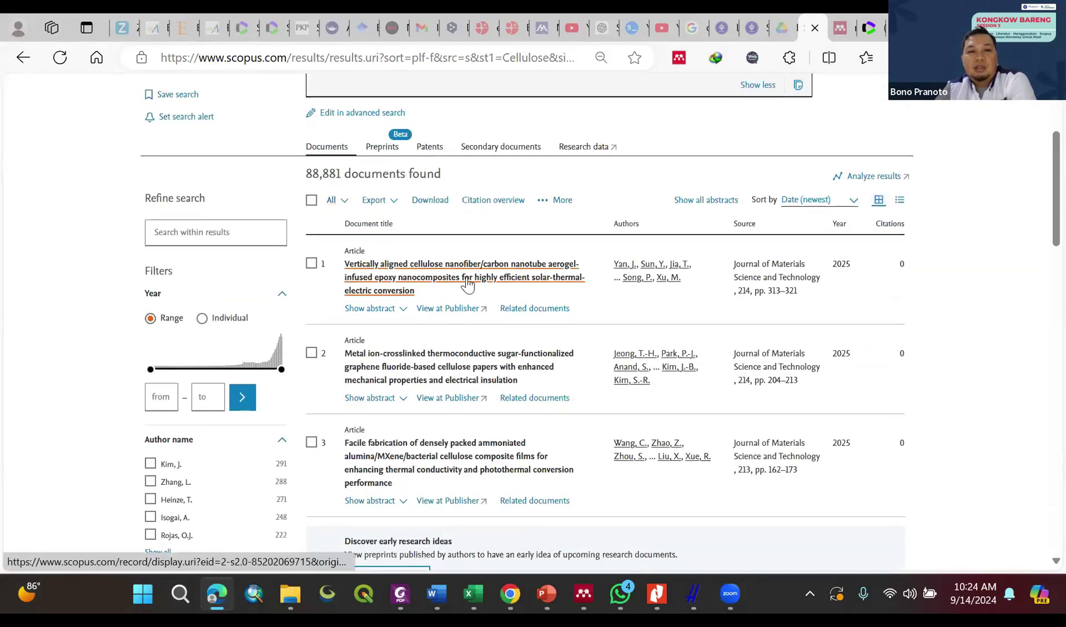
{"action": "scroll", "coordinate": [458, 275], "scroll_direction": "up", "scroll_amount": 2}
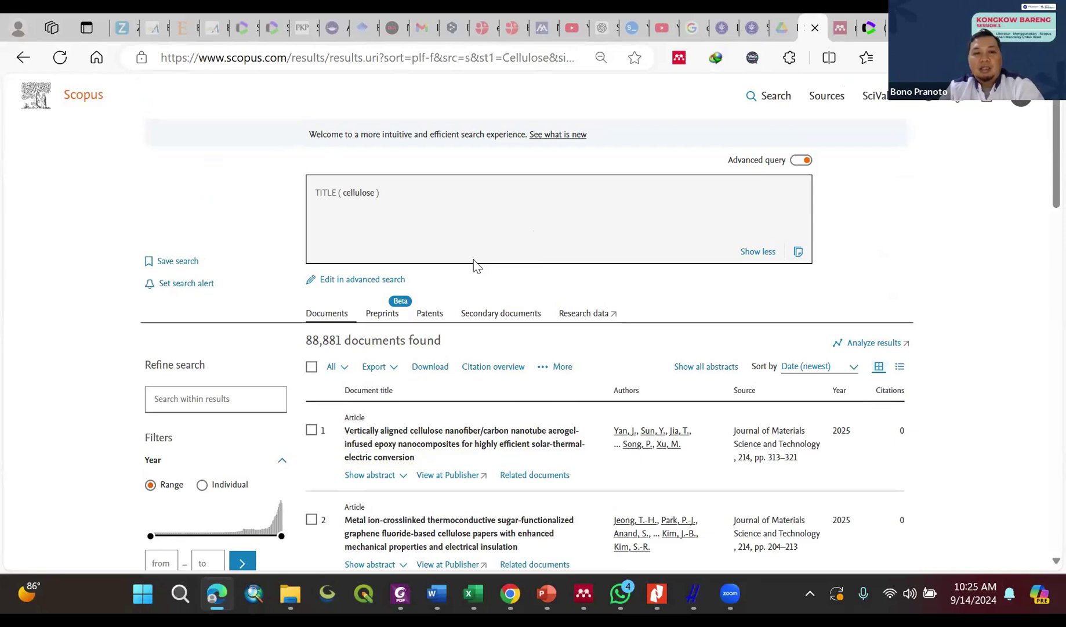
{"action": "scroll", "coordinate": [474, 261], "scroll_direction": "down", "scroll_amount": 2}
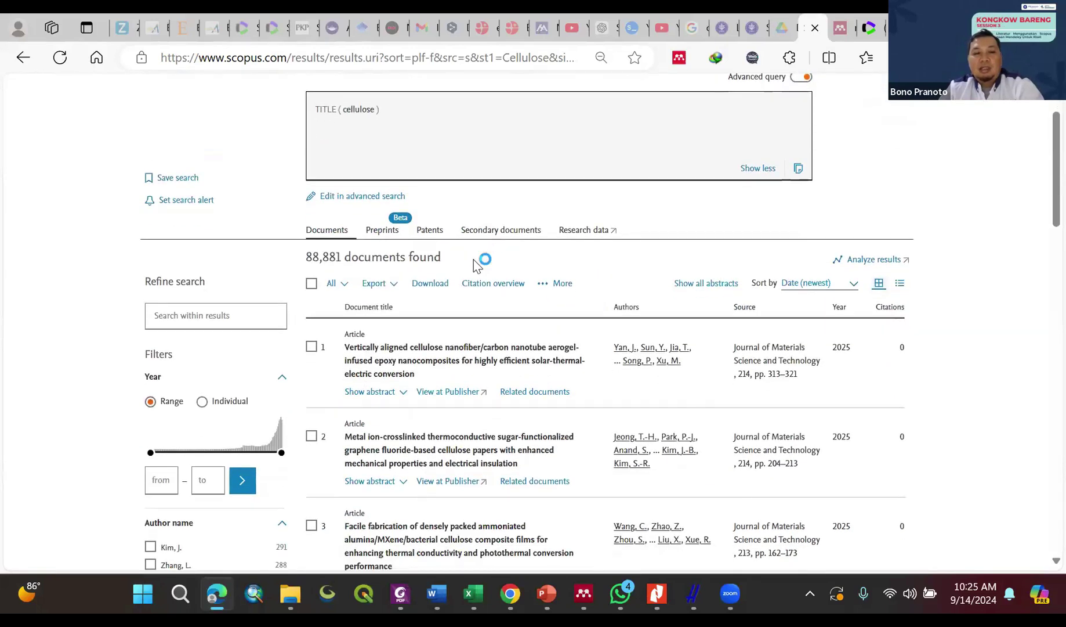
{"action": "scroll", "coordinate": [472, 260], "scroll_direction": "down", "scroll_amount": 2}
{"action": "scroll", "coordinate": [472, 259], "scroll_direction": "up", "scroll_amount": 4}
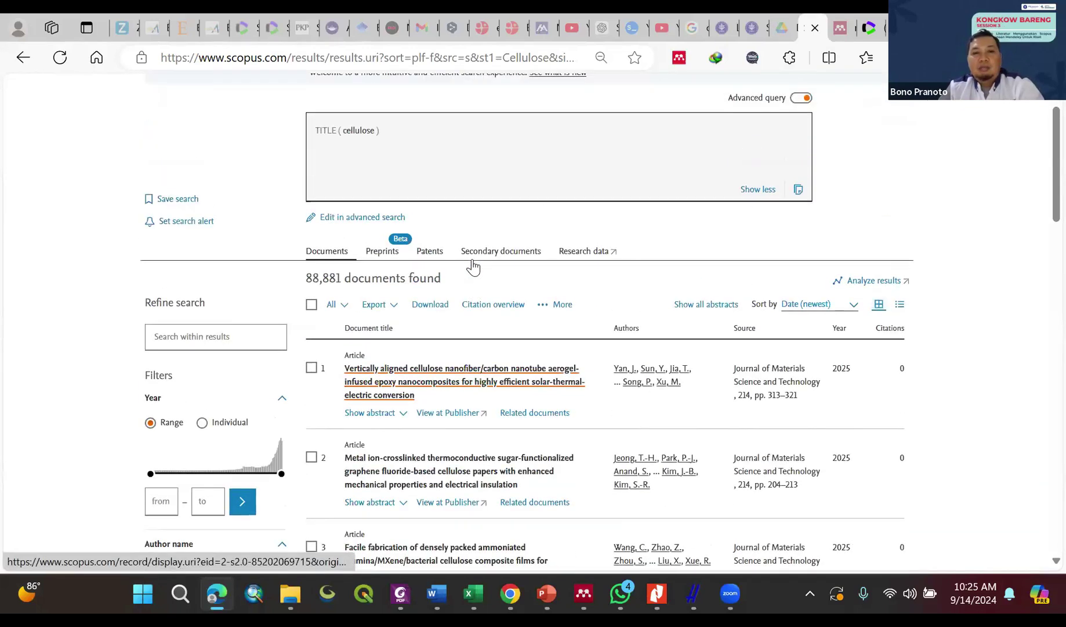
Step: Set the publication year range in the result filters to 2011–2025
{"action": "scroll", "coordinate": [473, 264], "scroll_direction": "down", "scroll_amount": 8}
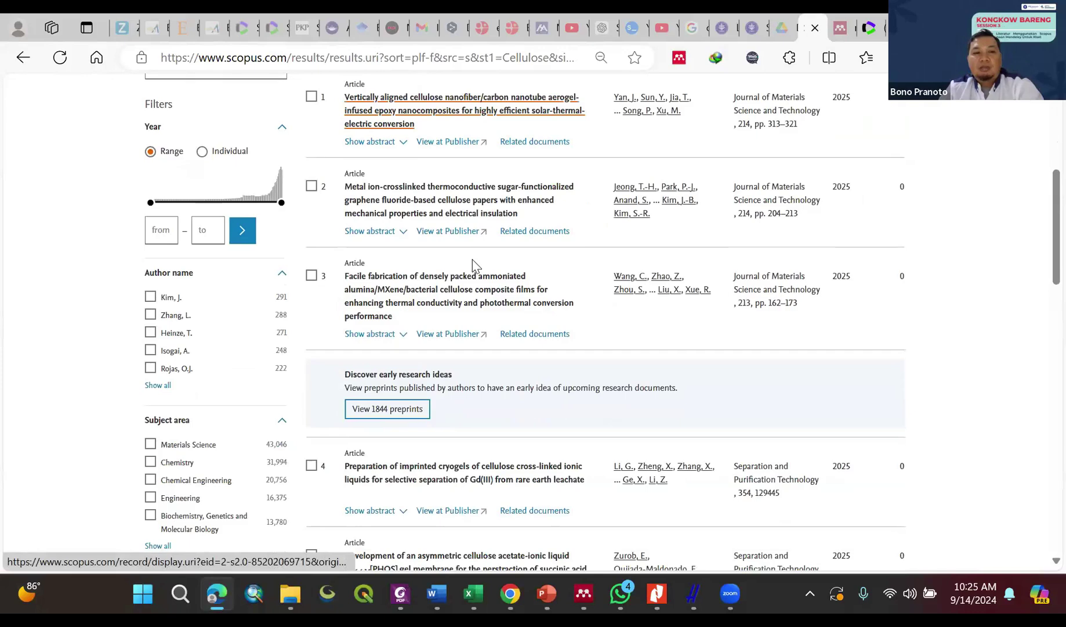
{"action": "left_click", "coordinate": [159, 230]}
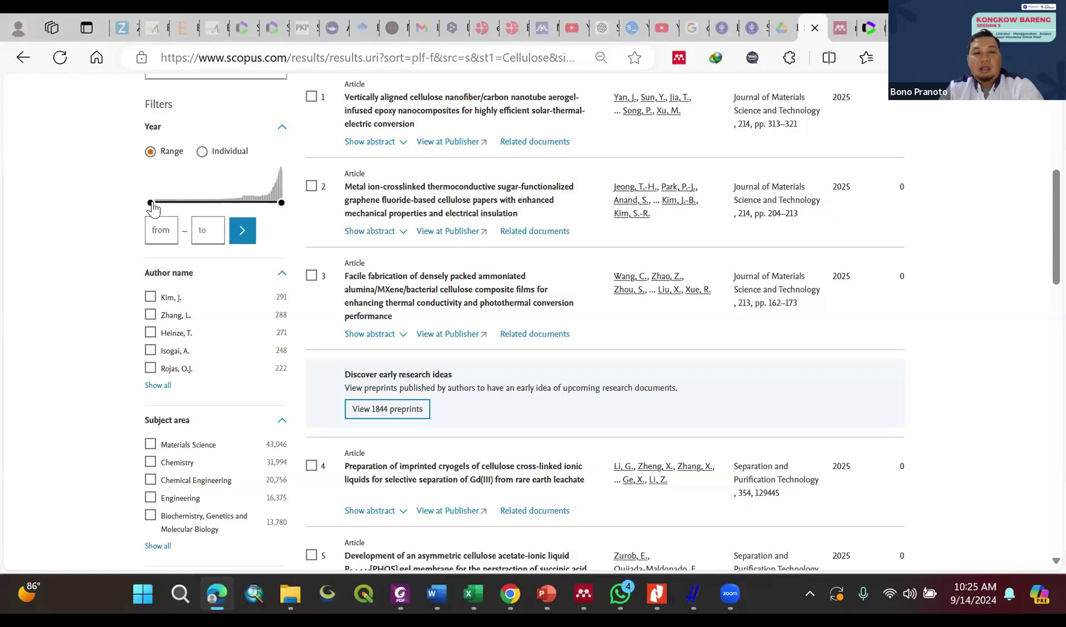
{"action": "left_click_drag", "start_coordinate": [150, 203], "coordinate": [178, 207]}
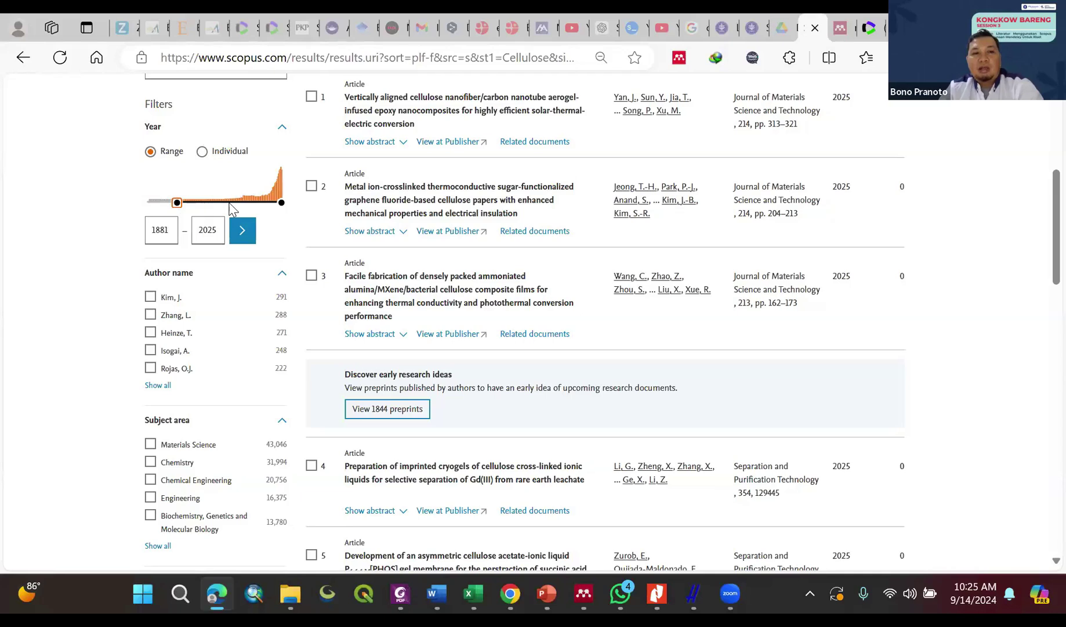
{"action": "left_click_drag", "start_coordinate": [177, 206], "coordinate": [268, 206]}
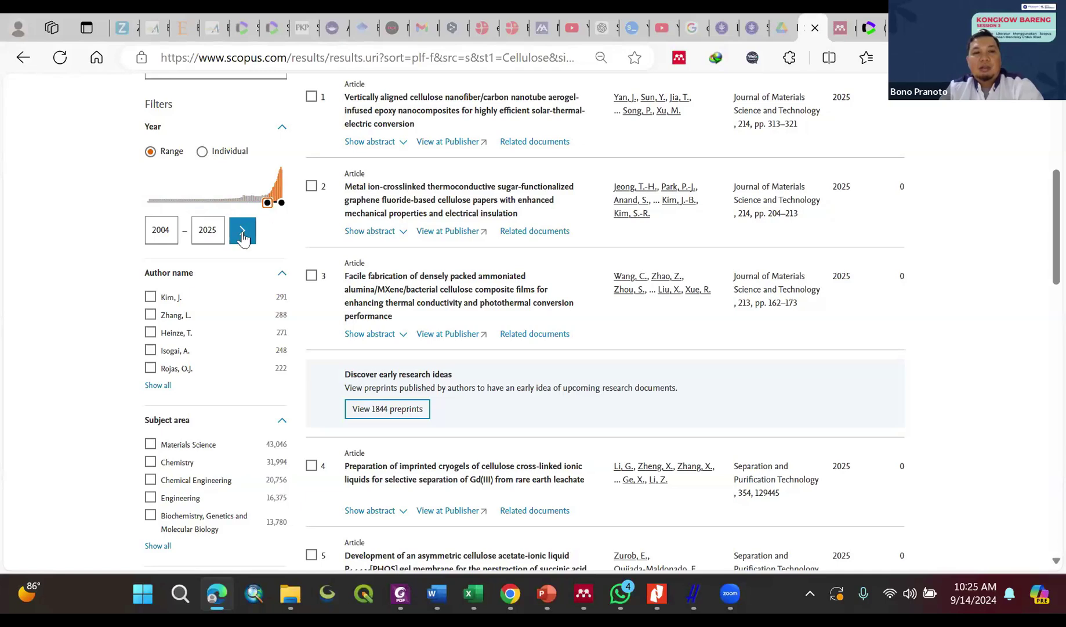
{"action": "left_click", "coordinate": [238, 233]}
{"action": "left_click_drag", "start_coordinate": [268, 204], "coordinate": [273, 207]}
{"action": "left_click", "coordinate": [160, 232]}
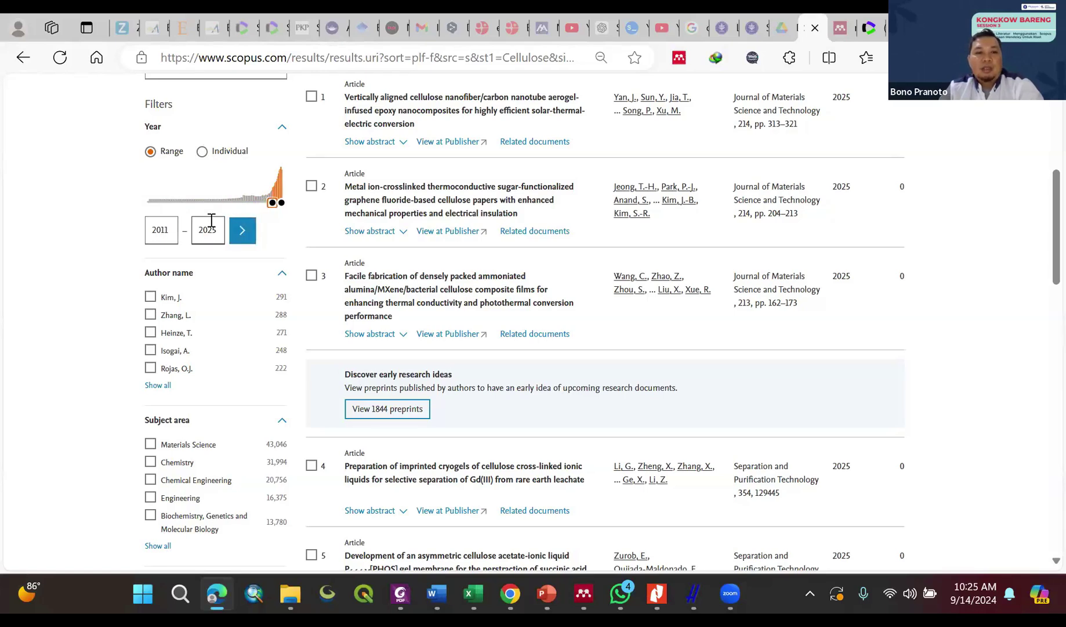
Step: Select Article and Conference paper as the document types in the result filters
{"action": "scroll", "coordinate": [210, 220], "scroll_direction": "down", "scroll_amount": 2}
{"action": "scroll", "coordinate": [213, 227], "scroll_direction": "down", "scroll_amount": 2}
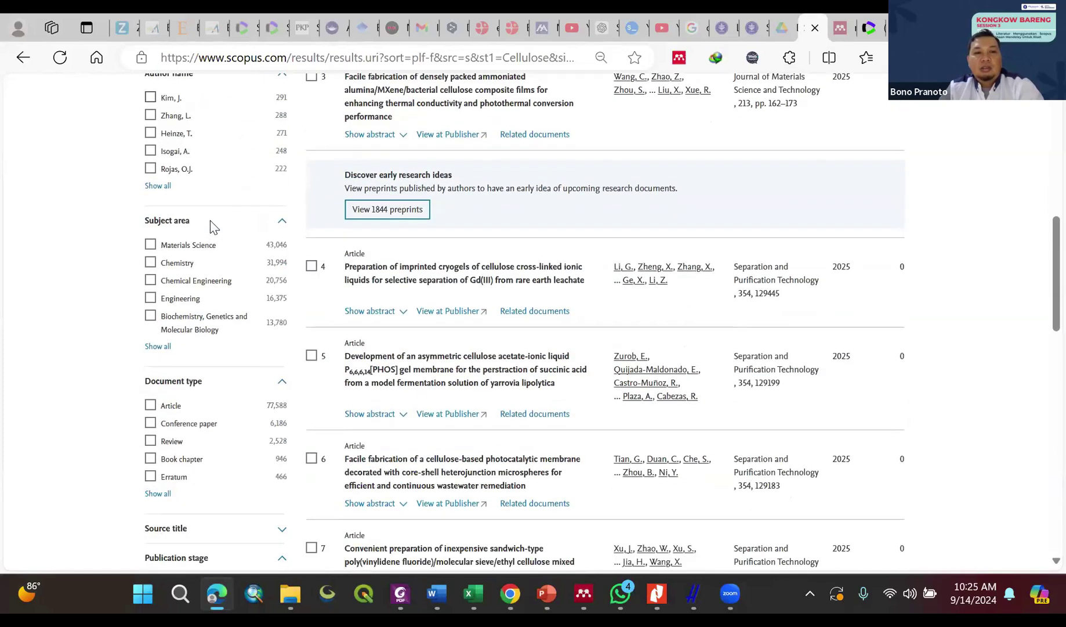
{"action": "scroll", "coordinate": [212, 226], "scroll_direction": "down", "scroll_amount": 2}
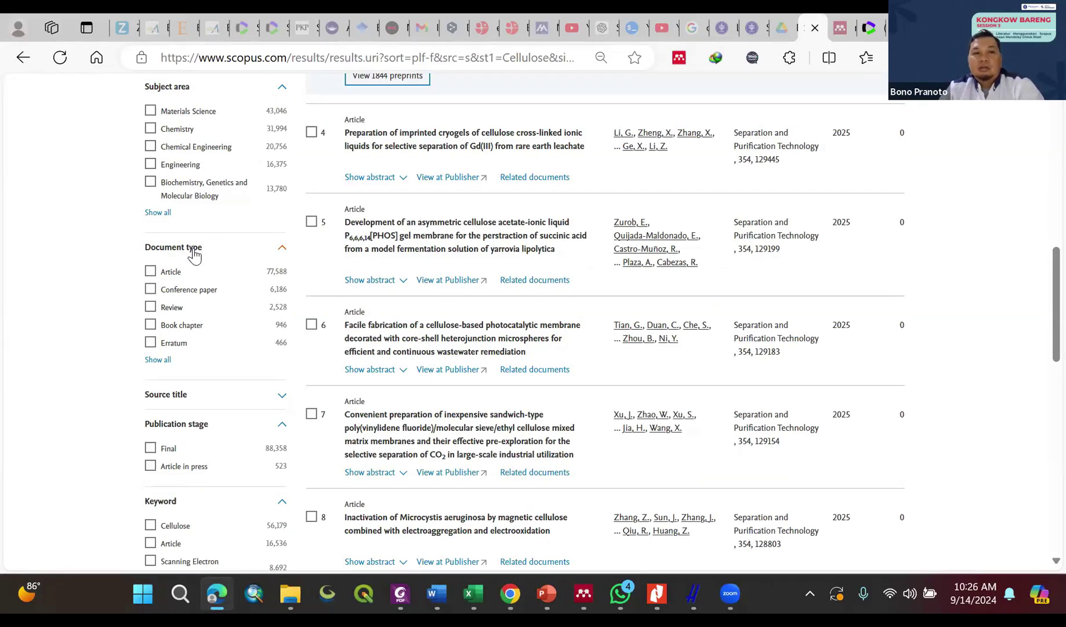
{"action": "left_click", "coordinate": [150, 273]}
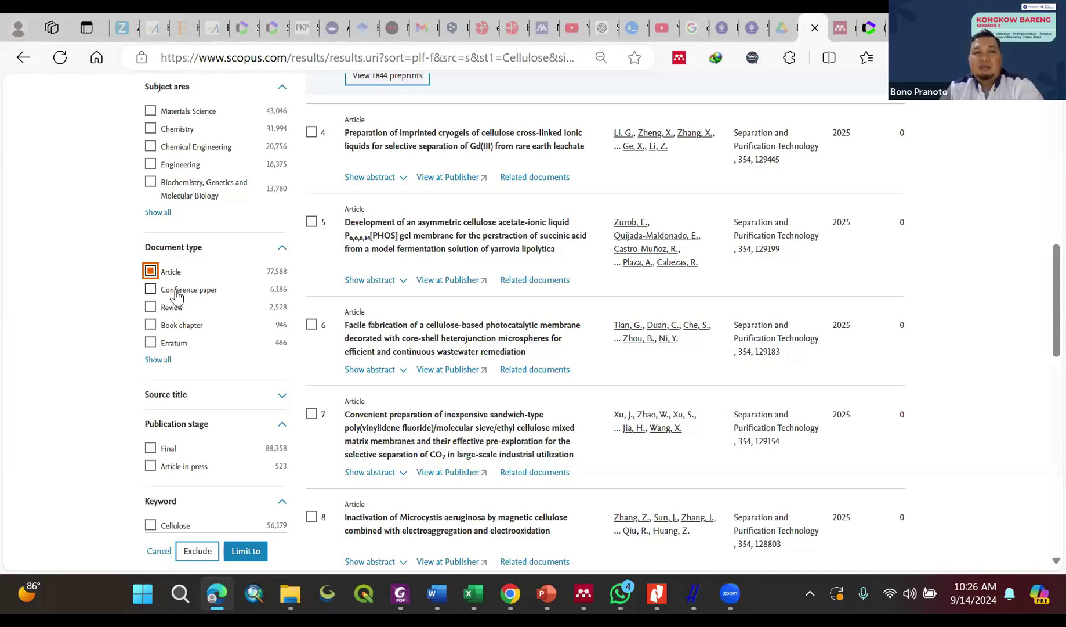
{"action": "left_click", "coordinate": [152, 290]}
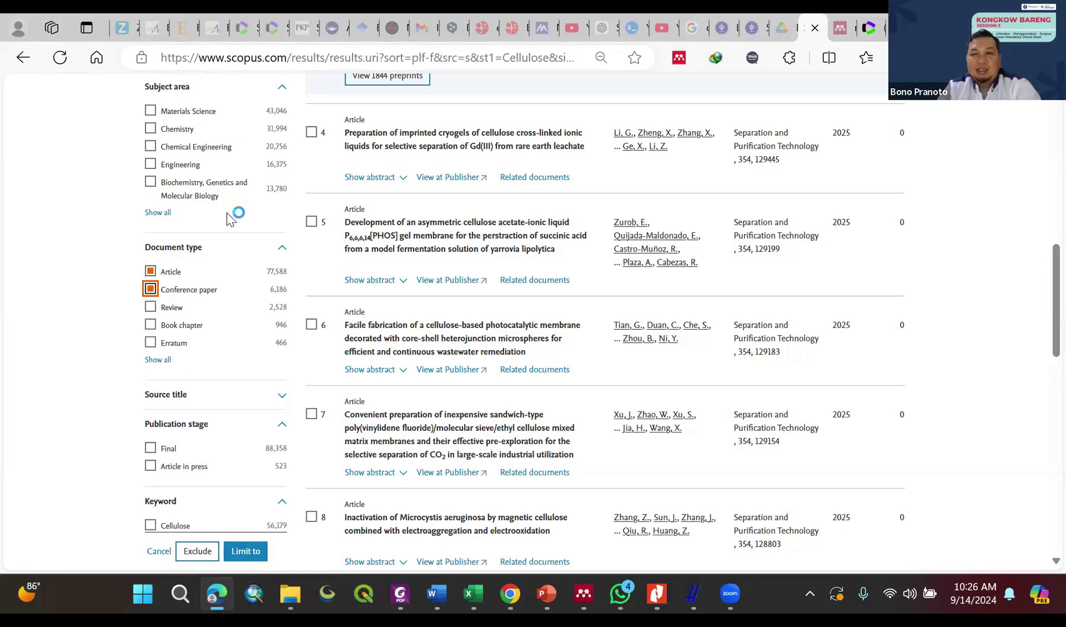
Step: Select Final as the publication stage in the result filters
{"action": "scroll", "coordinate": [229, 218], "scroll_direction": "down", "scroll_amount": 2}
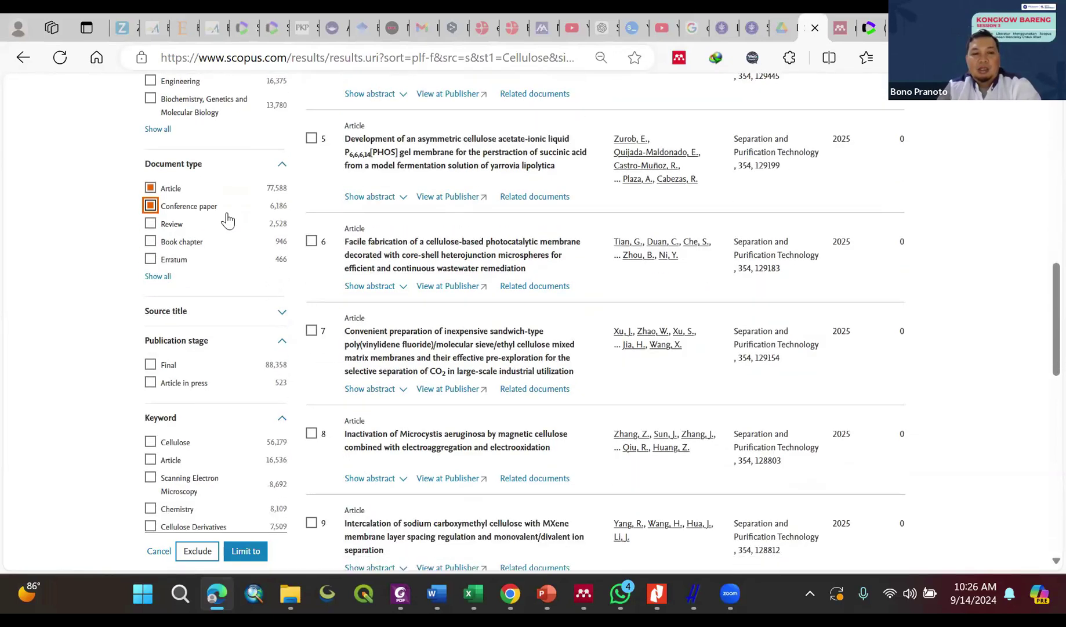
{"action": "scroll", "coordinate": [228, 219], "scroll_direction": "down", "scroll_amount": 2}
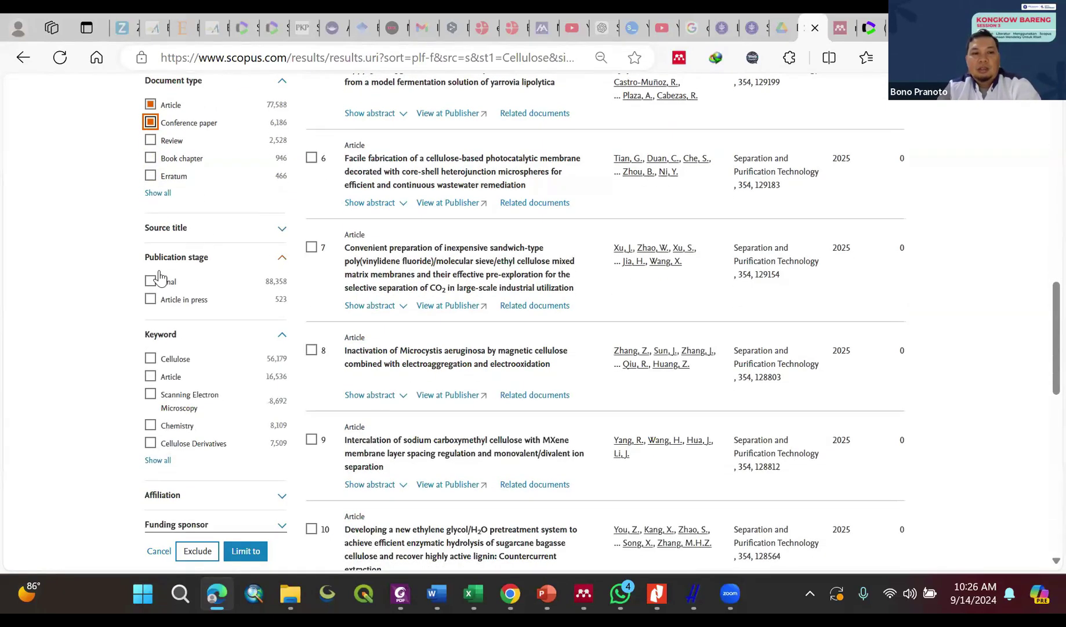
{"action": "left_click", "coordinate": [152, 283]}
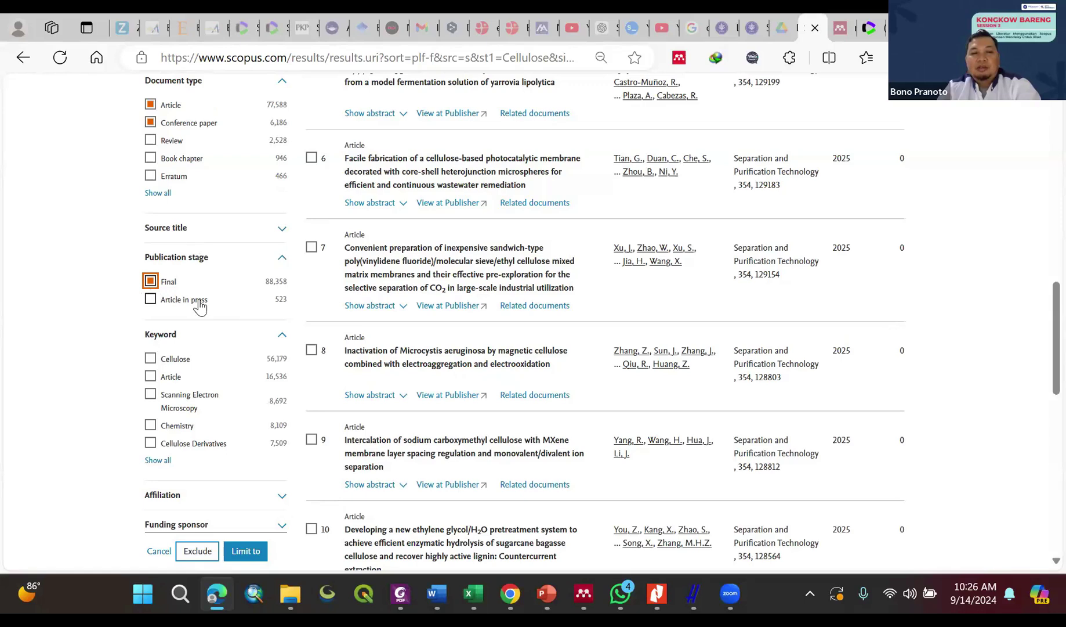
Step: Select Journal as the source type in the result filters
{"action": "scroll", "coordinate": [200, 306], "scroll_direction": "down", "scroll_amount": 3}
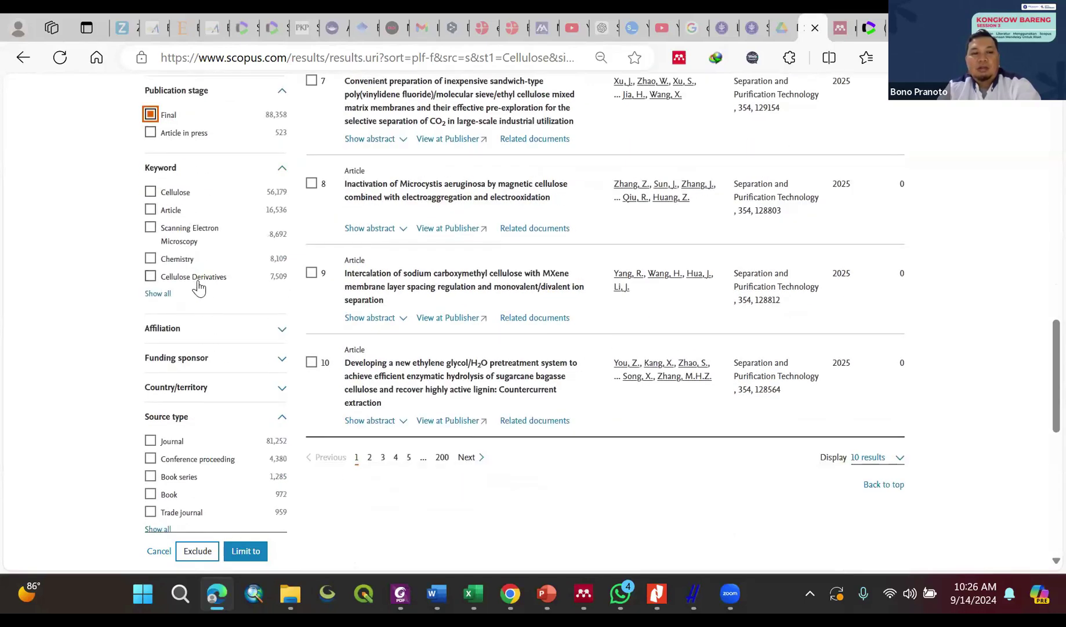
{"action": "scroll", "coordinate": [199, 288], "scroll_direction": "down", "scroll_amount": 1}
{"action": "scroll", "coordinate": [199, 289], "scroll_direction": "down", "scroll_amount": 1}
{"action": "scroll", "coordinate": [199, 285], "scroll_direction": "down", "scroll_amount": 2}
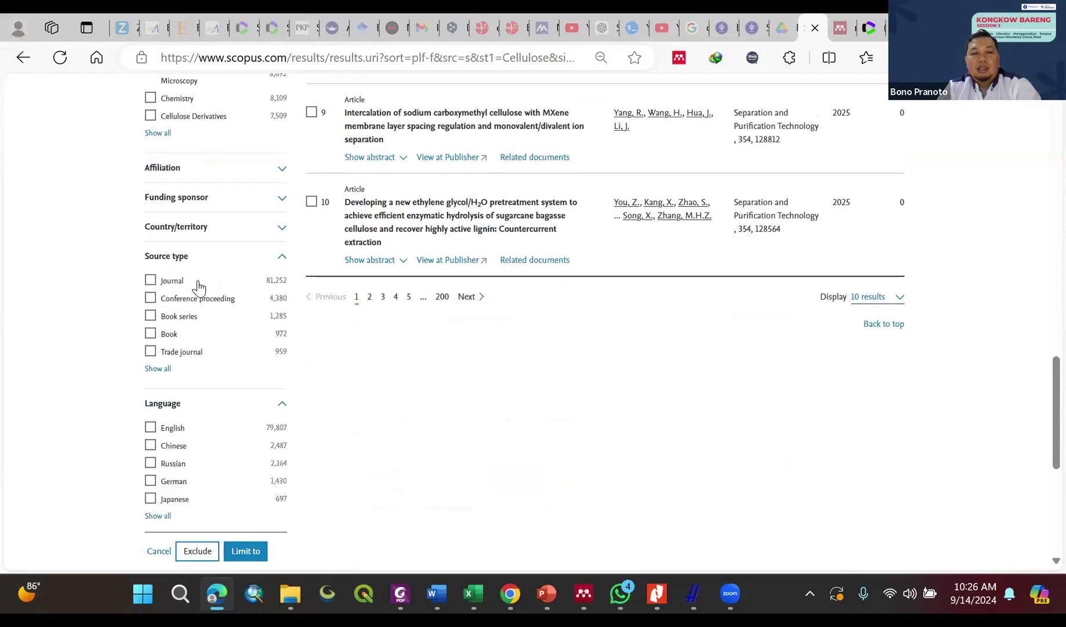
{"action": "left_click", "coordinate": [150, 277]}
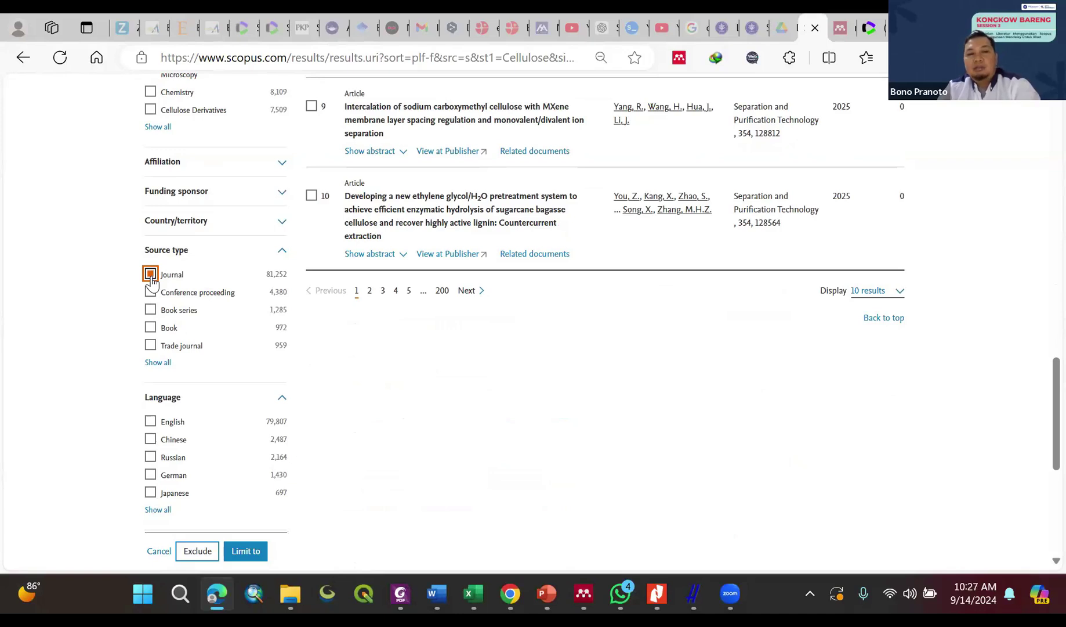
Step: Select English as the language and limit the search results to all the chosen filters
{"action": "scroll", "coordinate": [212, 281], "scroll_direction": "up", "scroll_amount": 9}
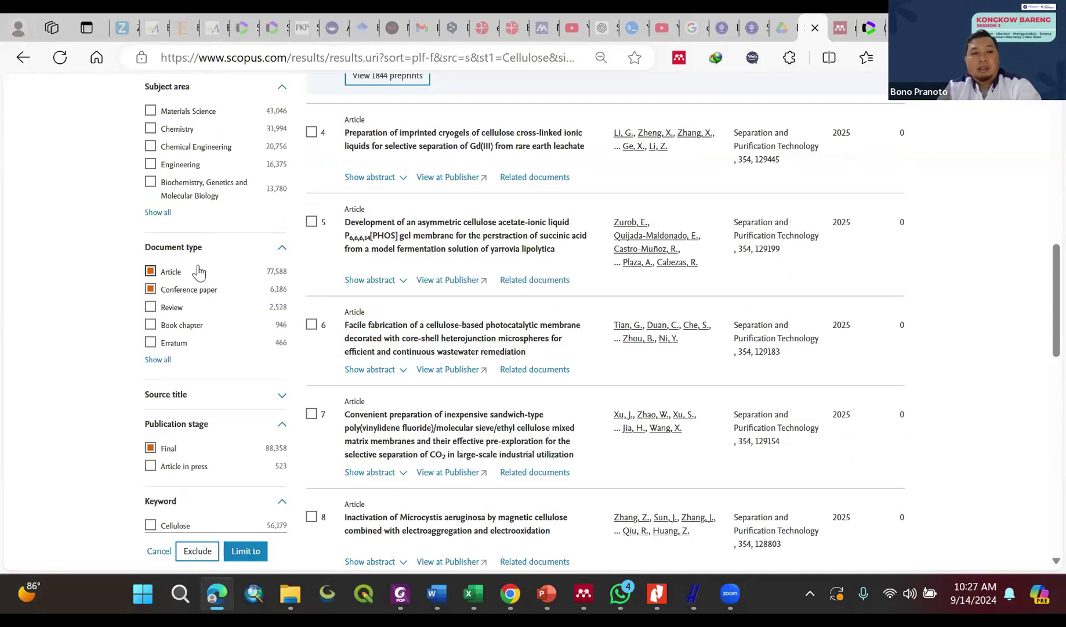
{"action": "scroll", "coordinate": [198, 271], "scroll_direction": "down", "scroll_amount": 5}
{"action": "scroll", "coordinate": [215, 302], "scroll_direction": "down", "scroll_amount": 1}
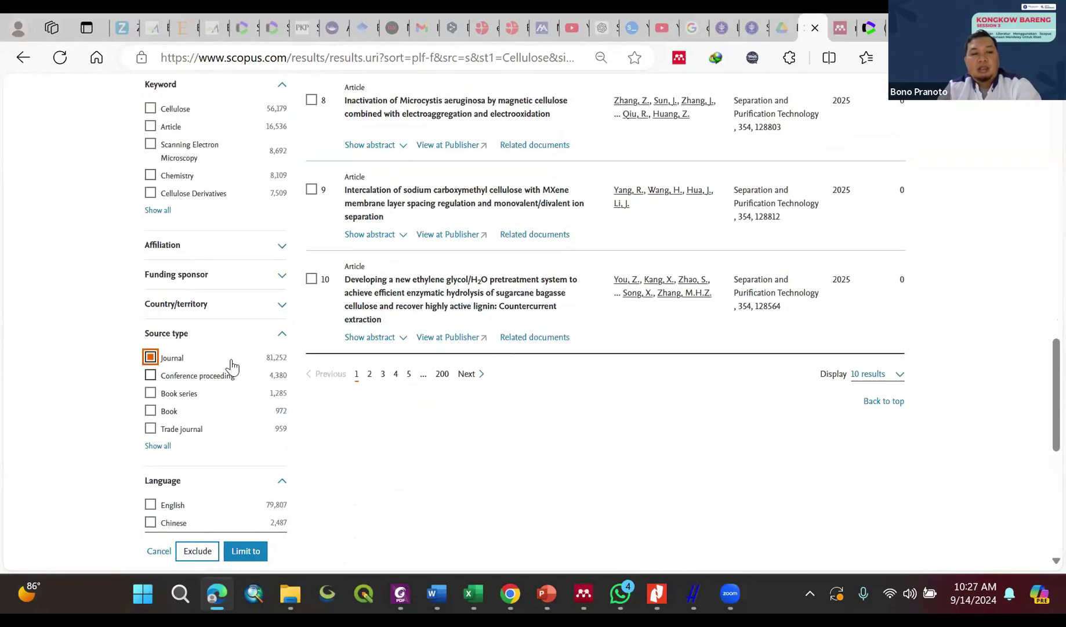
{"action": "scroll", "coordinate": [232, 366], "scroll_direction": "down", "scroll_amount": 2}
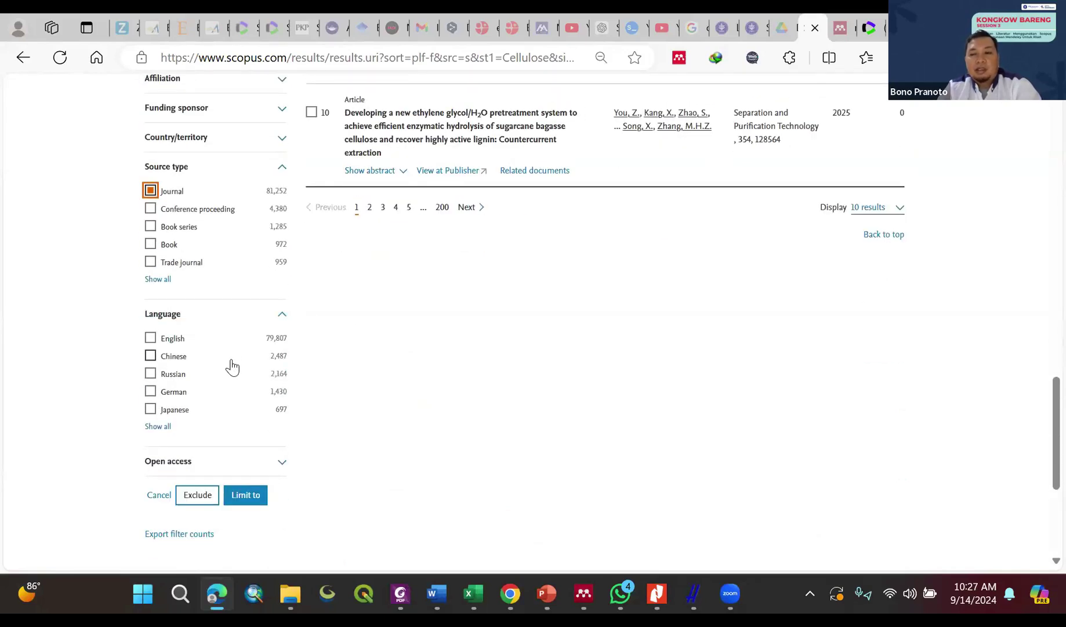
{"action": "left_click", "coordinate": [150, 339]}
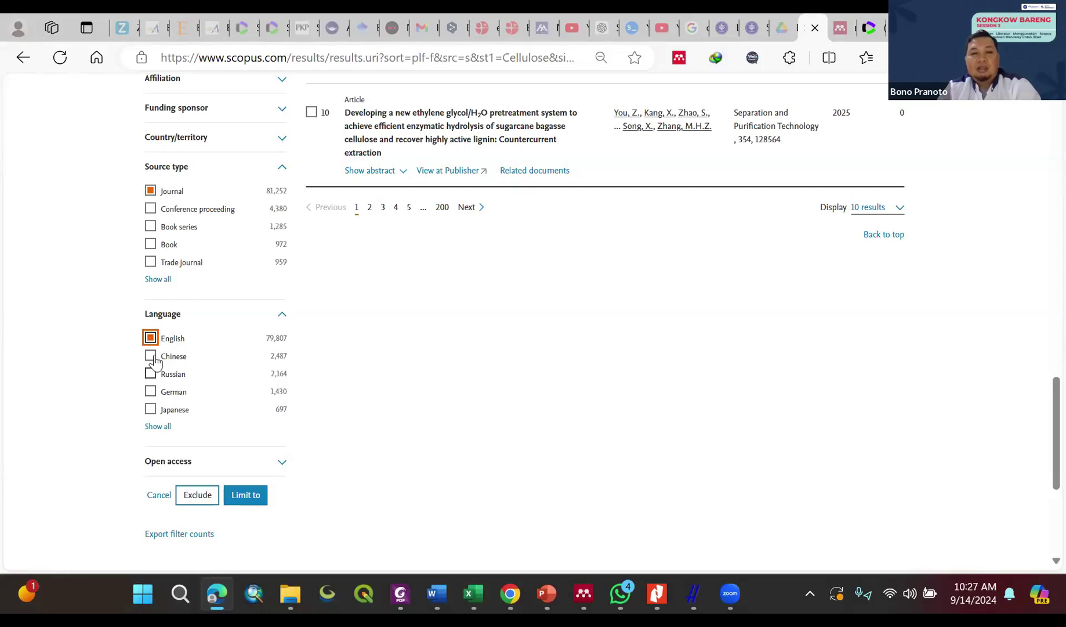
{"action": "scroll", "coordinate": [156, 361], "scroll_direction": "down", "scroll_amount": 2}
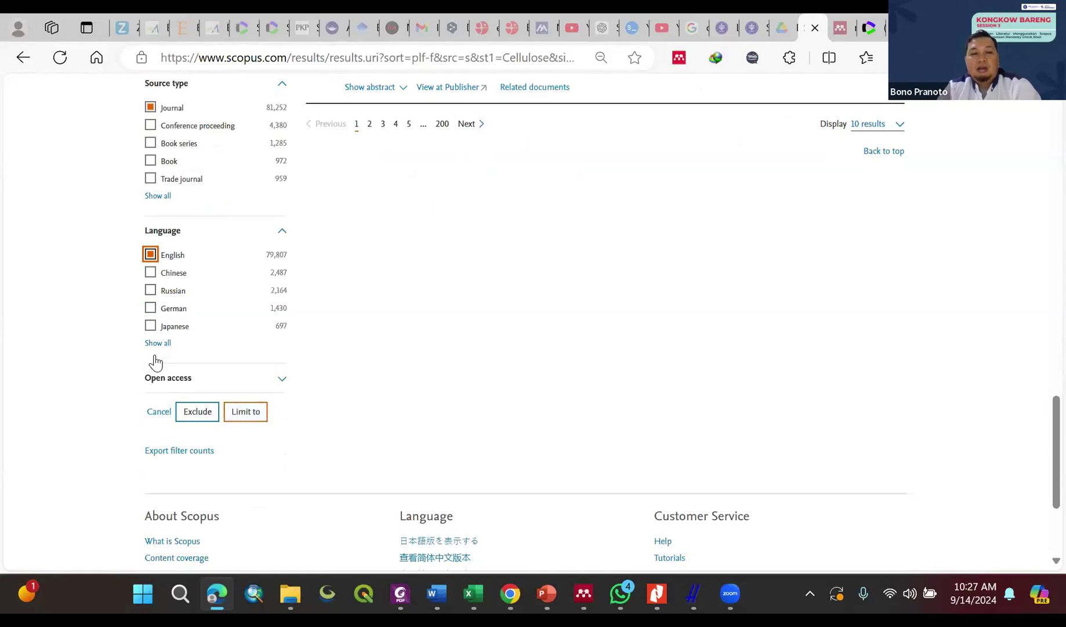
{"action": "left_click", "coordinate": [246, 412]}
Step: Review the filtered query and result list, and open the analysis of these search results
{"action": "scroll", "coordinate": [261, 369], "scroll_direction": "up", "scroll_amount": 2}
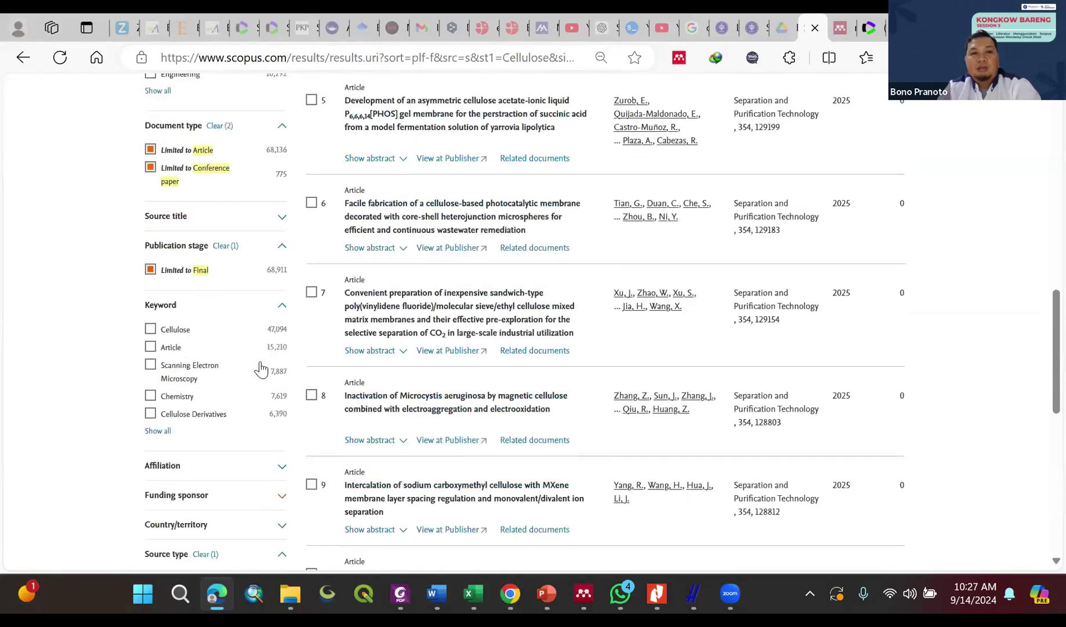
{"action": "scroll", "coordinate": [260, 369], "scroll_direction": "up", "scroll_amount": 10}
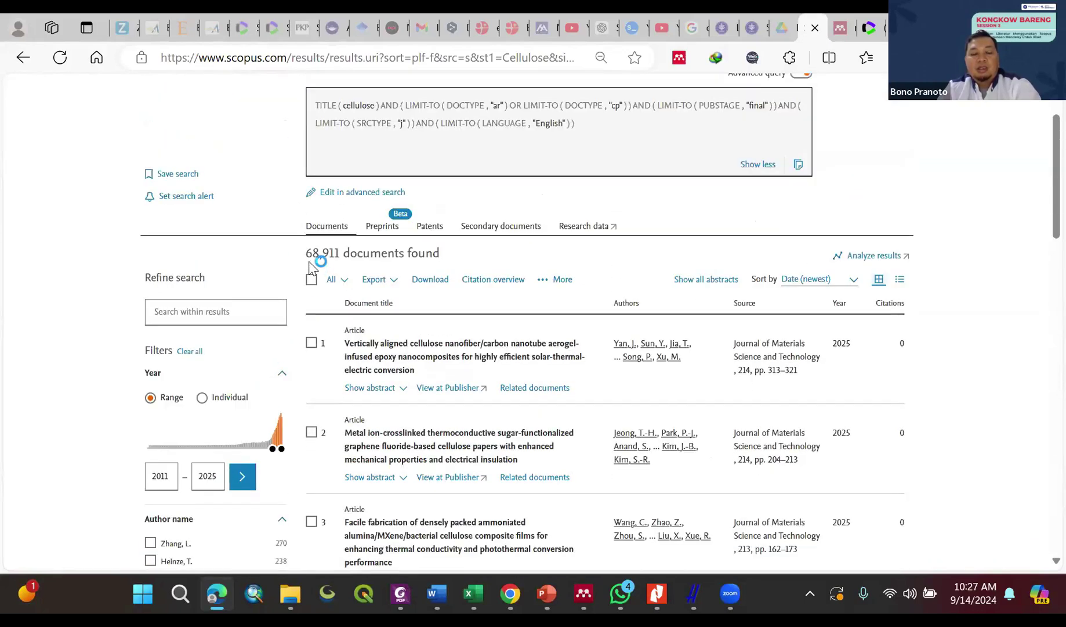
{"action": "scroll", "coordinate": [328, 261], "scroll_direction": "down", "scroll_amount": 2}
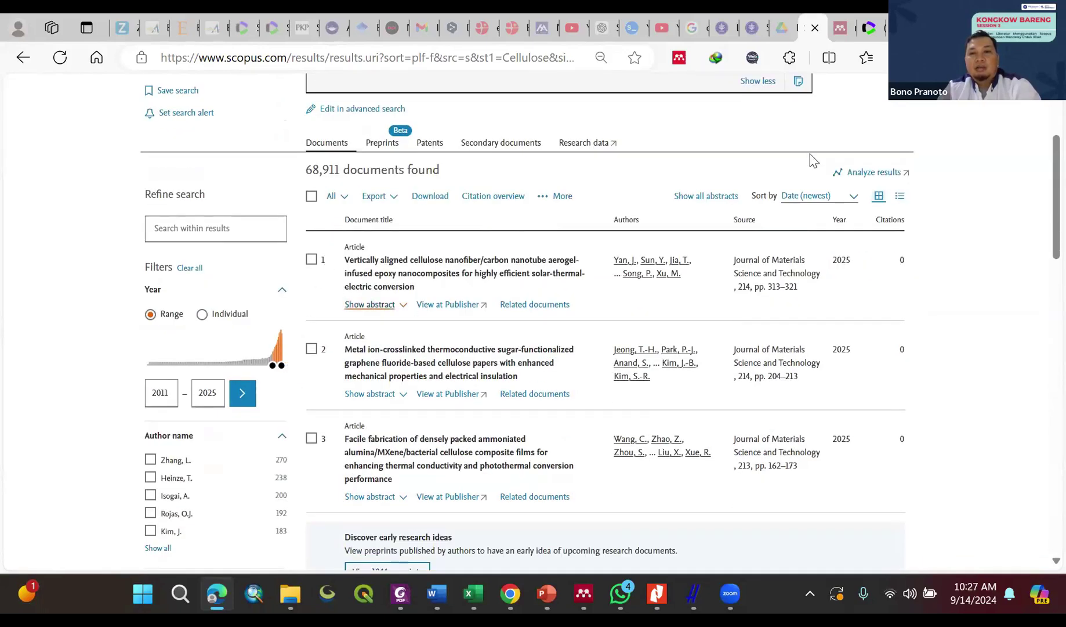
{"action": "left_click", "coordinate": [883, 174]}
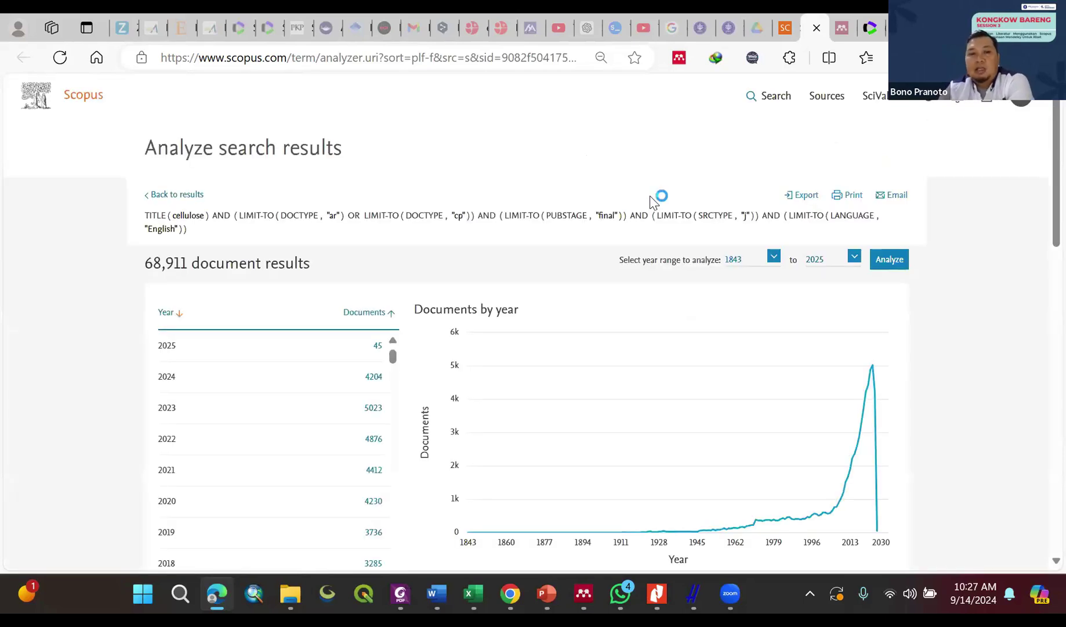
Step: Examine the documents-by-year chart and the cards breaking the results down by source, author and affiliation
{"action": "scroll", "coordinate": [651, 200], "scroll_direction": "down", "scroll_amount": 3}
{"action": "scroll", "coordinate": [651, 200], "scroll_direction": "up", "scroll_amount": 2}
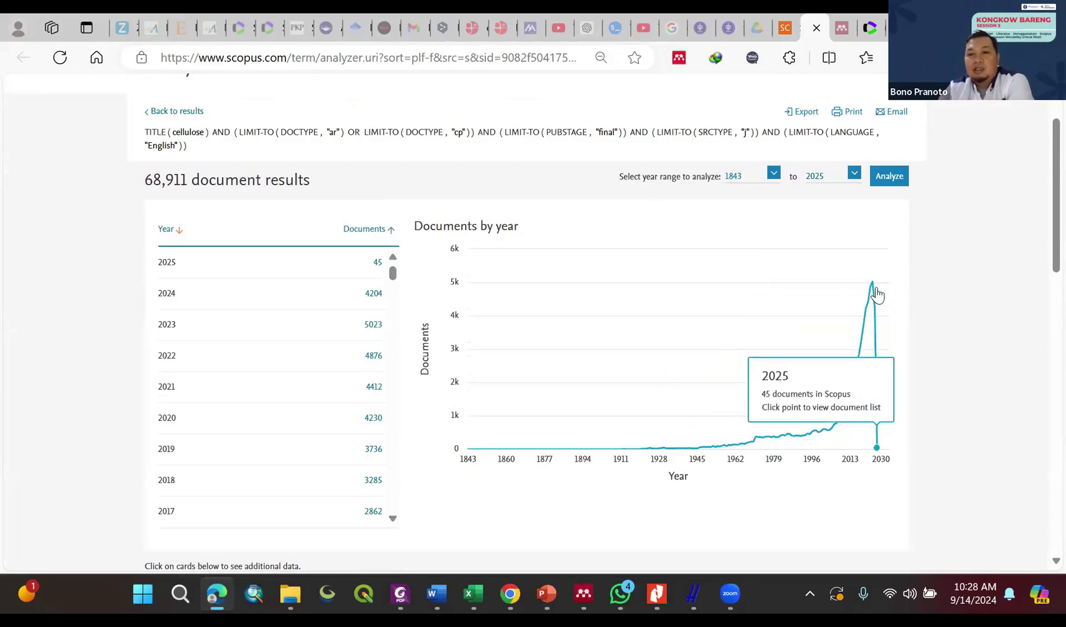
{"action": "scroll", "coordinate": [878, 360], "scroll_direction": "down", "scroll_amount": 2}
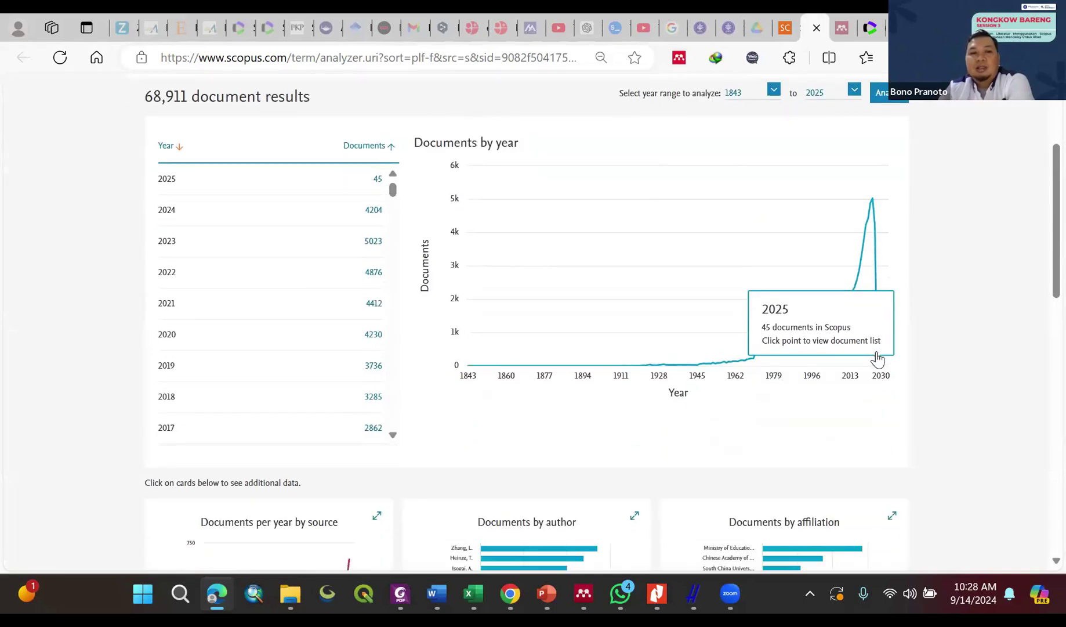
{"action": "scroll", "coordinate": [877, 360], "scroll_direction": "down", "scroll_amount": 5}
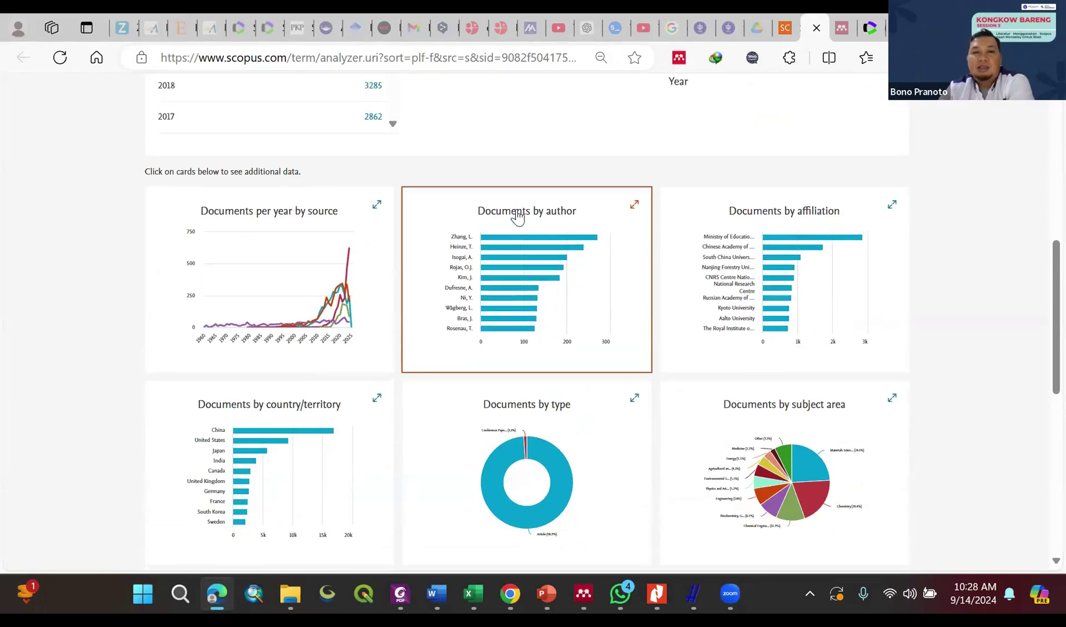
{"action": "scroll", "coordinate": [518, 216], "scroll_direction": "up", "scroll_amount": 3}
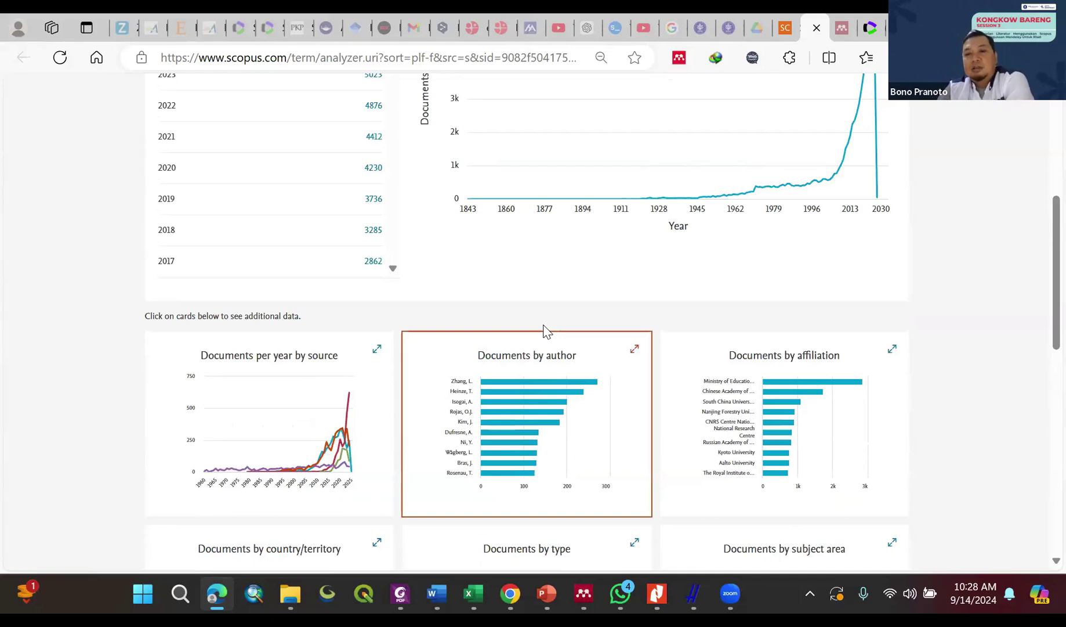
{"action": "scroll", "coordinate": [545, 331], "scroll_direction": "down", "scroll_amount": 1}
{"action": "left_click", "coordinate": [735, 303]}
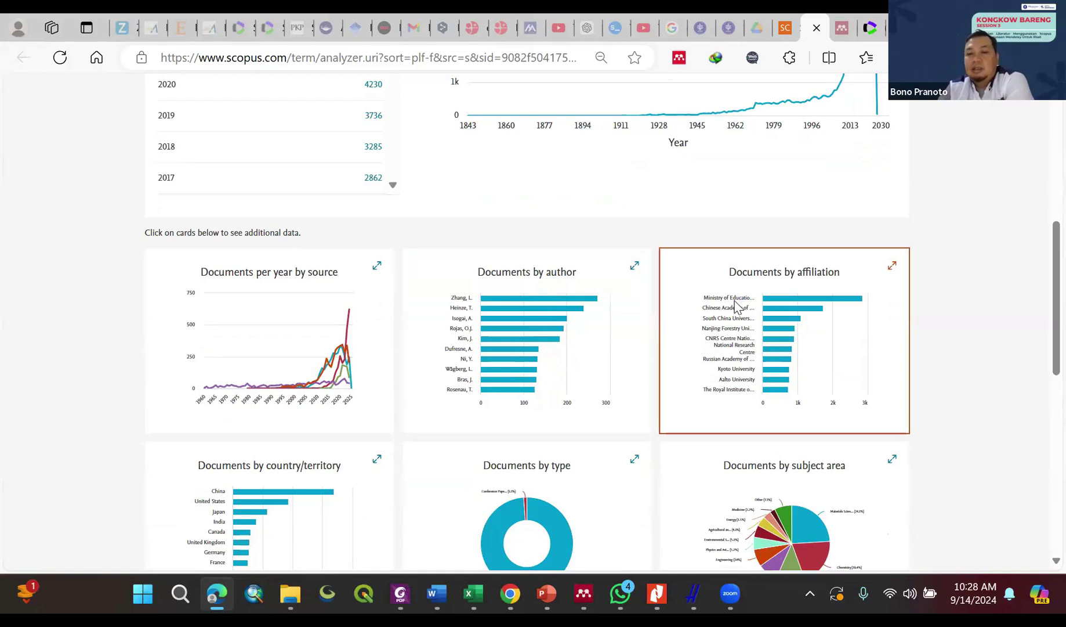
Step: Examine the breakdowns by country, document type, subject area and funding sponsor, and recheck the yearly chart and query at the start of the analysis
{"action": "scroll", "coordinate": [735, 305], "scroll_direction": "down", "scroll_amount": 3}
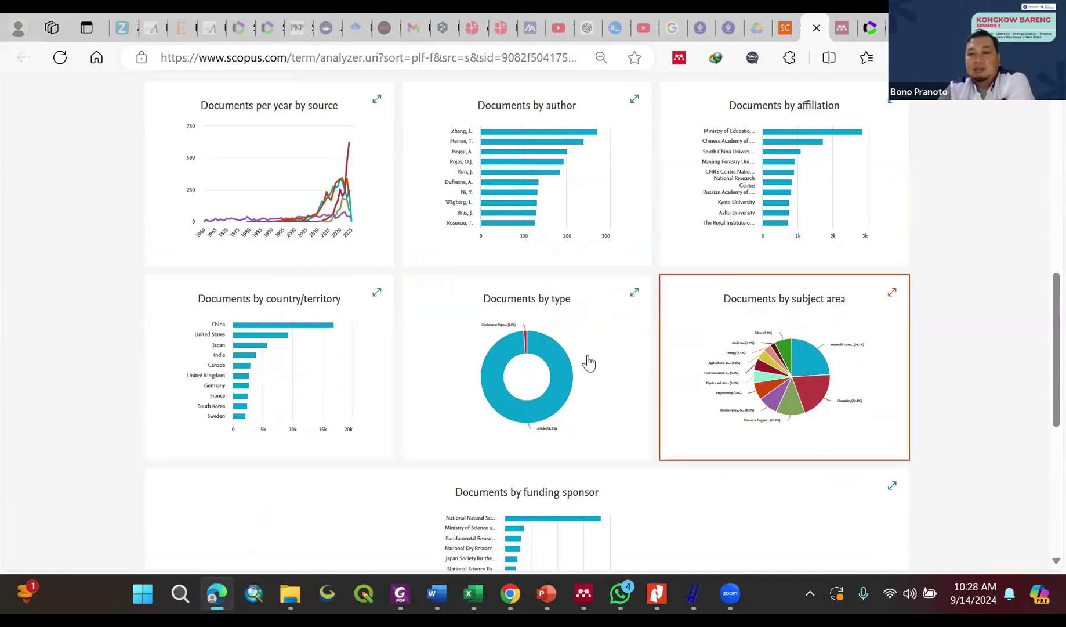
{"action": "scroll", "coordinate": [589, 363], "scroll_direction": "up", "scroll_amount": 10}
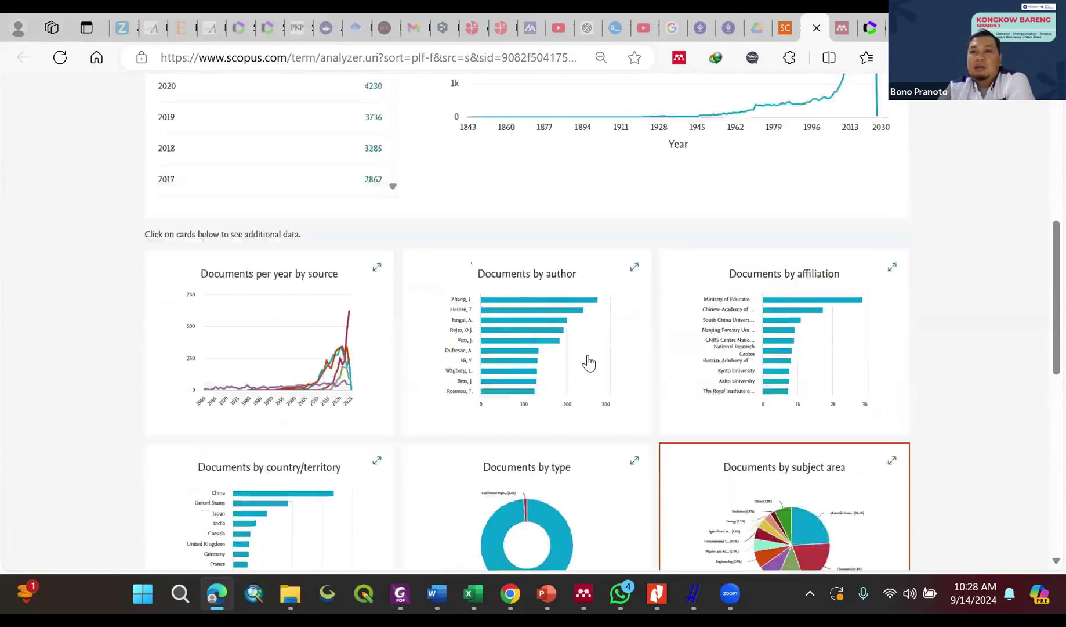
{"action": "scroll", "coordinate": [589, 363], "scroll_direction": "down", "scroll_amount": 7}
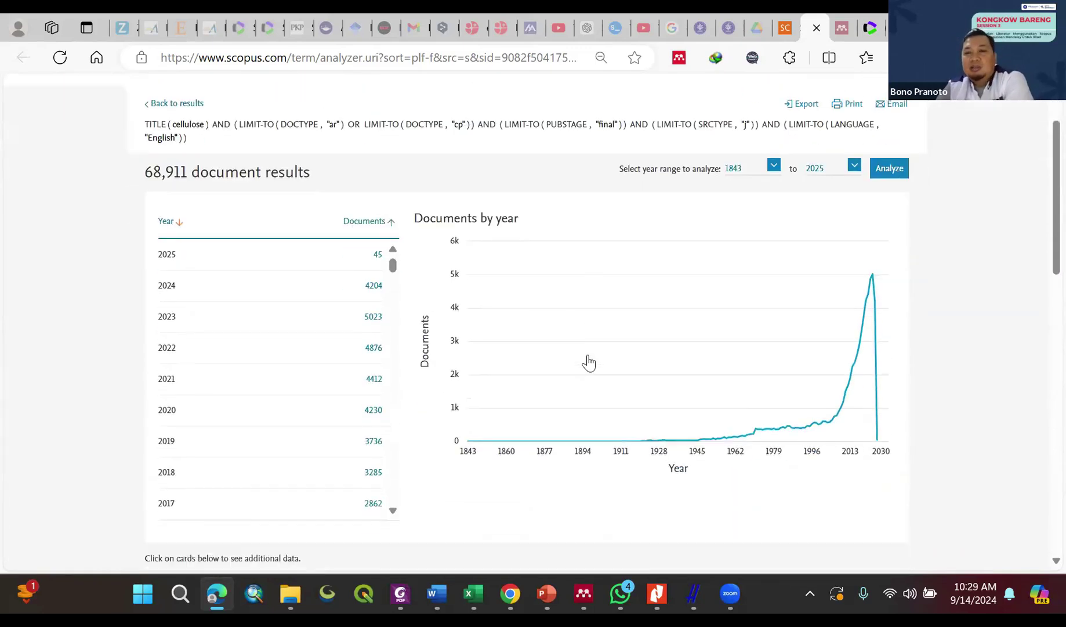
{"action": "scroll", "coordinate": [589, 363], "scroll_direction": "down", "scroll_amount": 3}
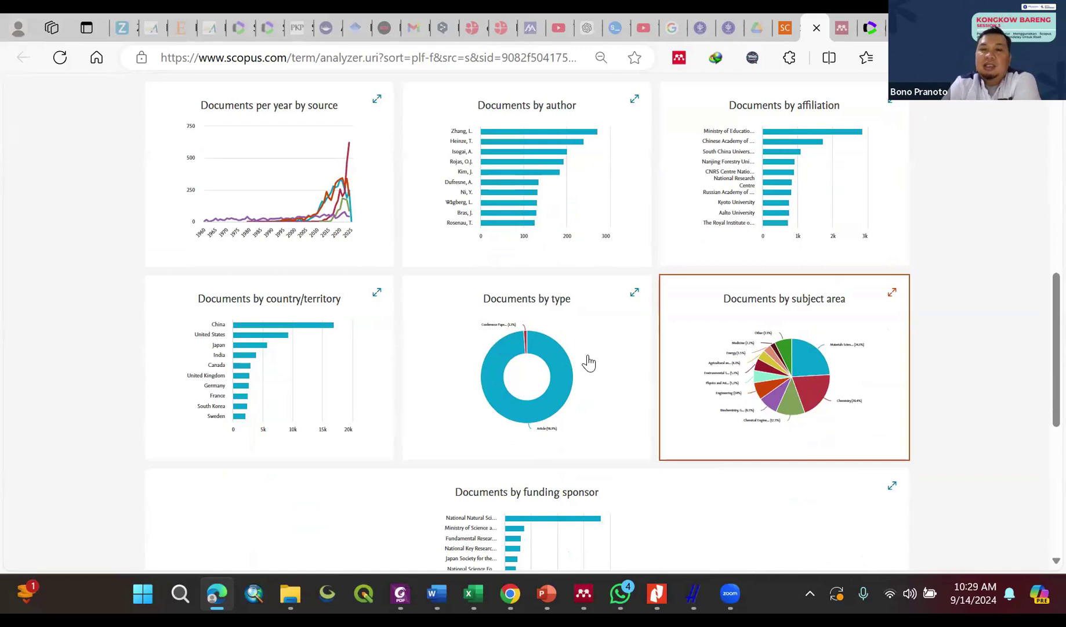
{"action": "scroll", "coordinate": [519, 299], "scroll_direction": "down", "scroll_amount": 2}
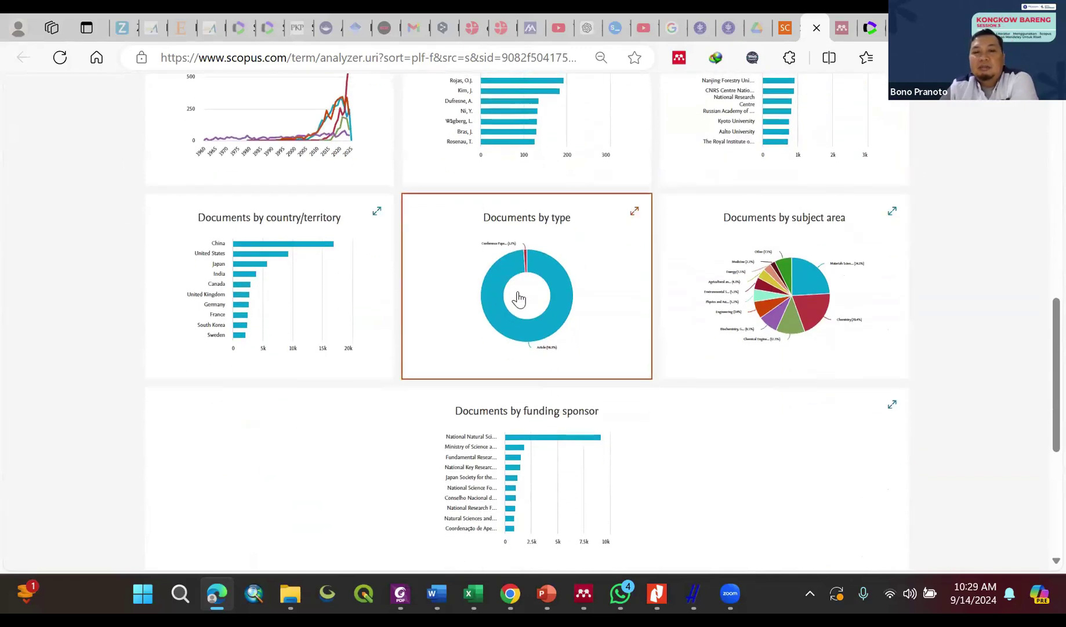
{"action": "scroll", "coordinate": [520, 299], "scroll_direction": "down", "scroll_amount": 2}
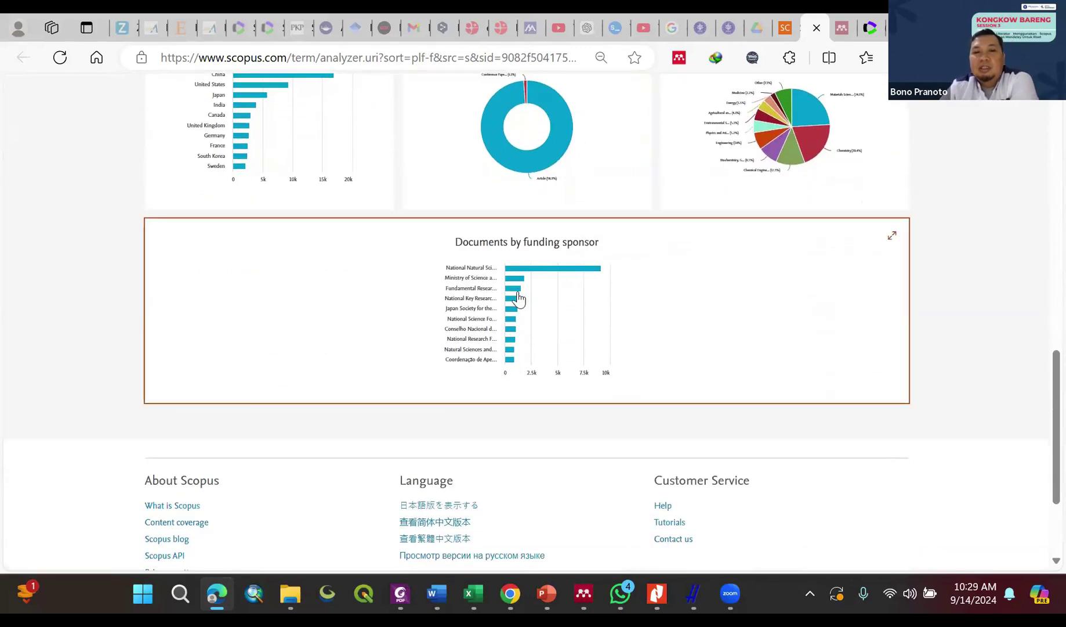
{"action": "scroll", "coordinate": [519, 299], "scroll_direction": "up", "scroll_amount": 6}
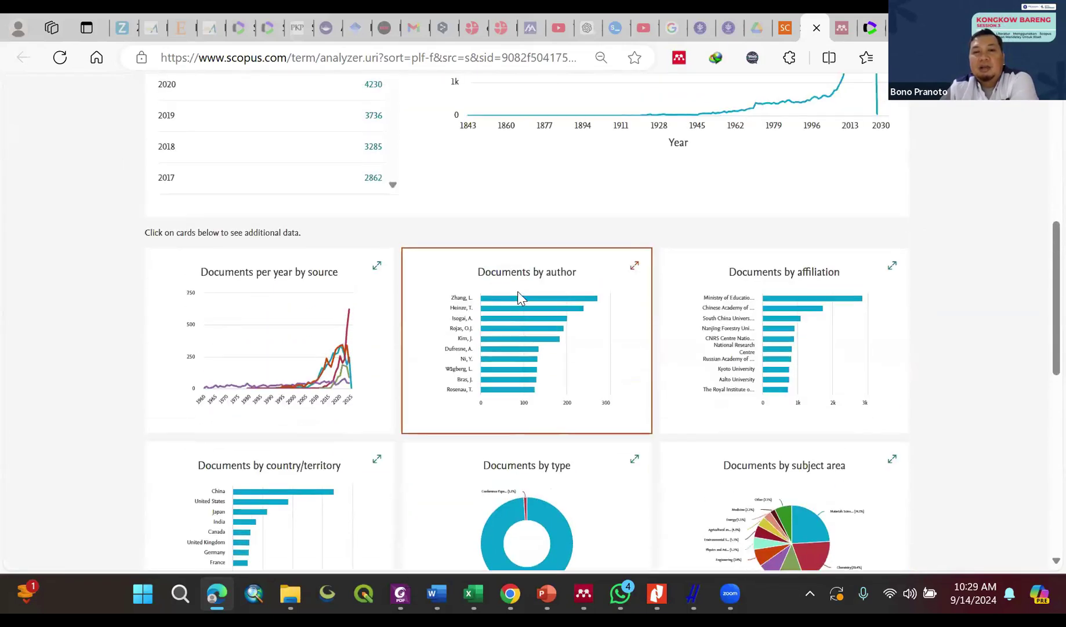
{"action": "scroll", "coordinate": [519, 298], "scroll_direction": "up", "scroll_amount": 4}
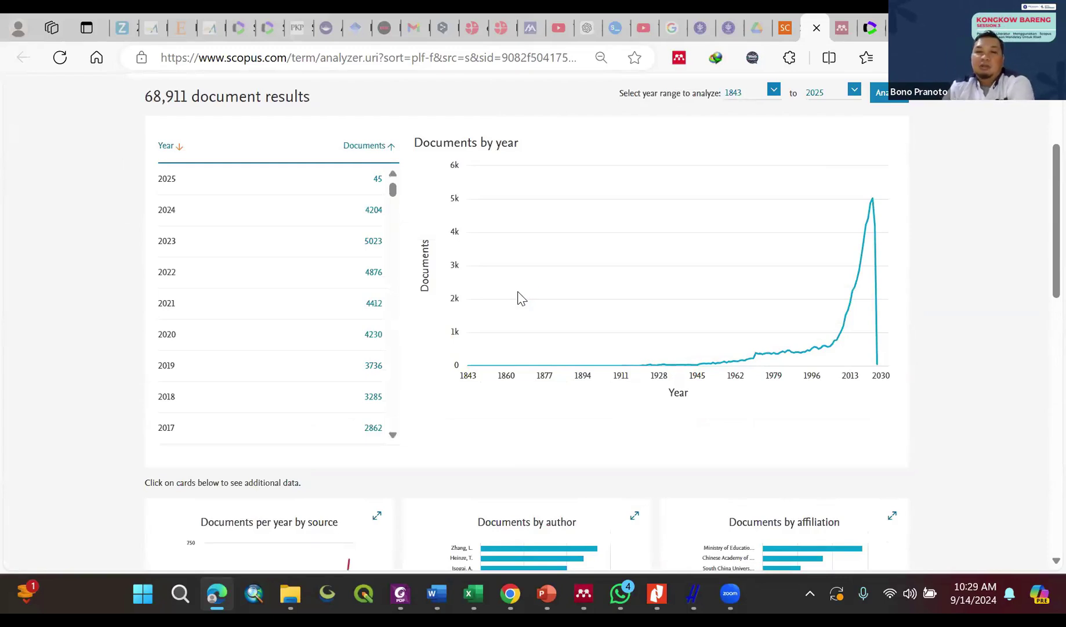
{"action": "scroll", "coordinate": [519, 299], "scroll_direction": "up", "scroll_amount": 3}
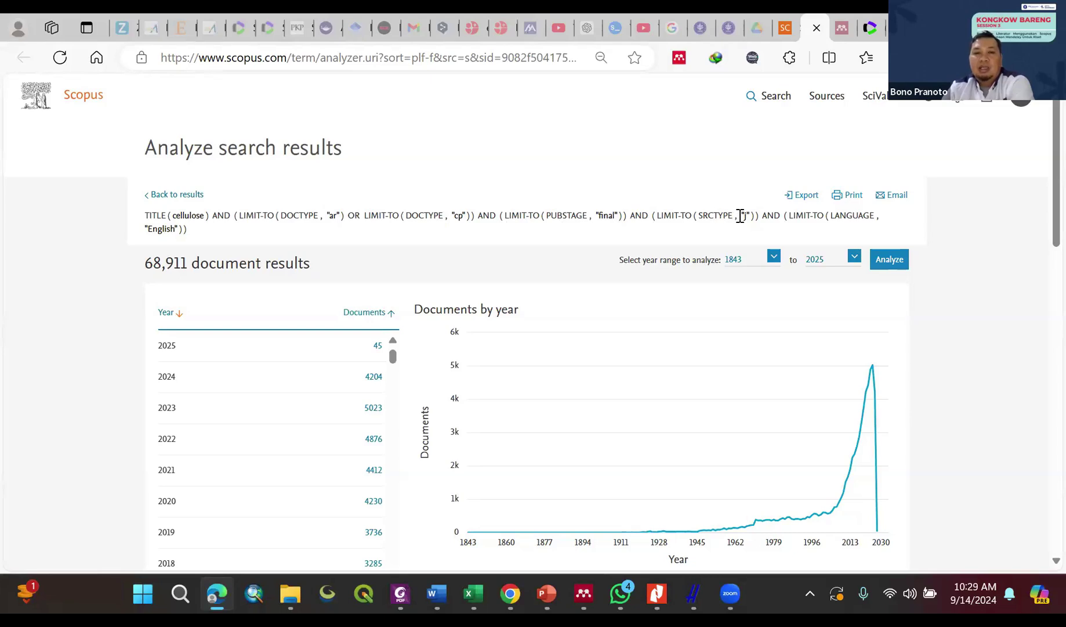
Step: Return from the analysis to the document results and open the filtered cellulose query for editing in advanced search
{"action": "left_click", "coordinate": [162, 196]}
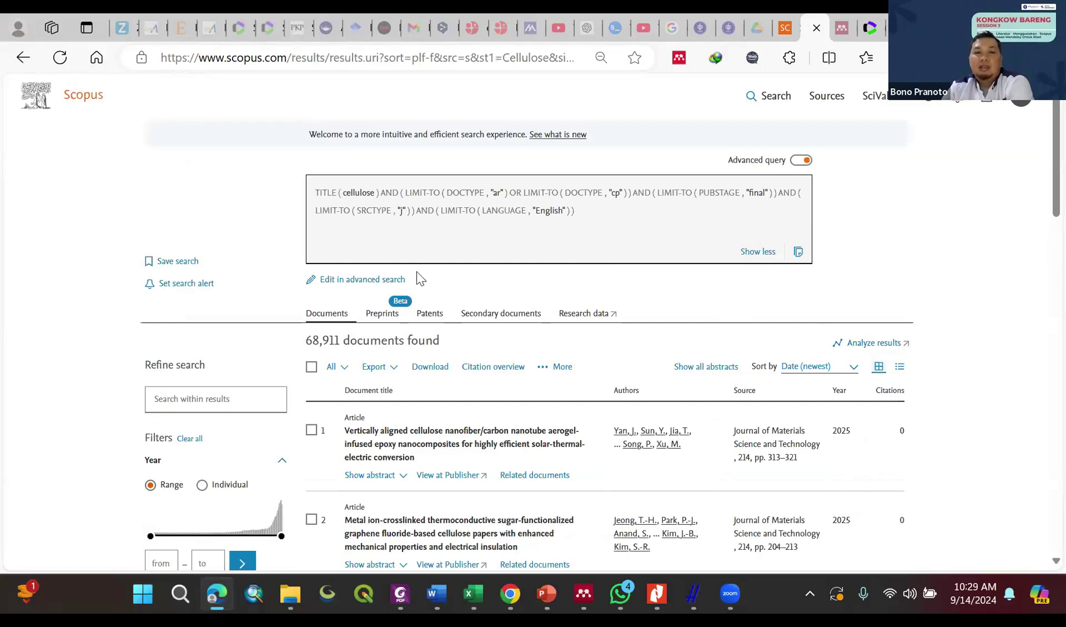
{"action": "left_click", "coordinate": [331, 280]}
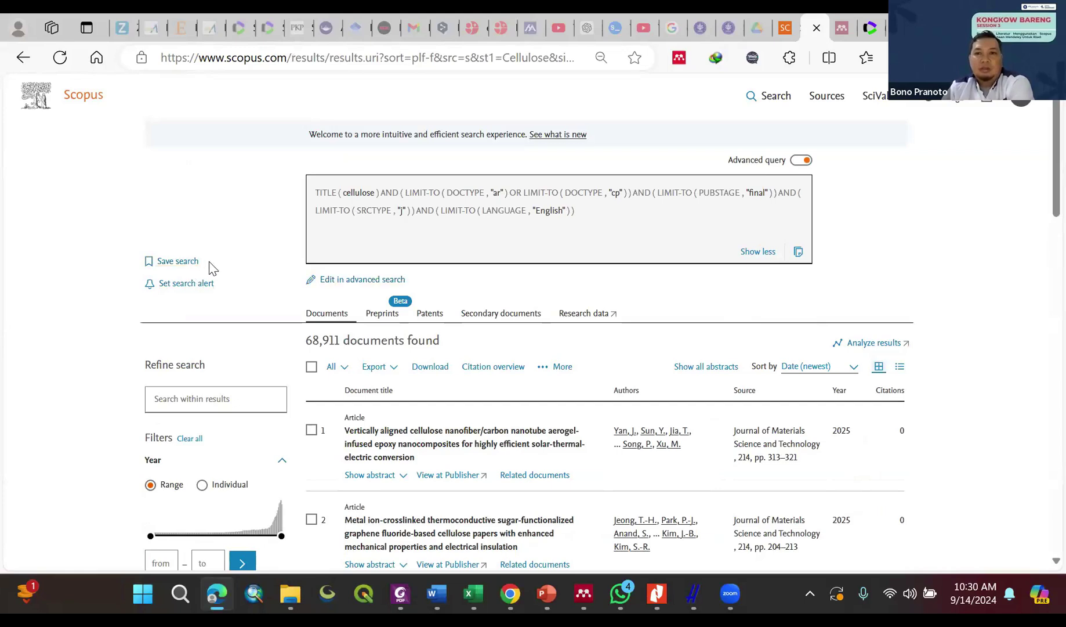
{"action": "scroll", "coordinate": [740, 112], "scroll_direction": "down", "scroll_amount": 2}
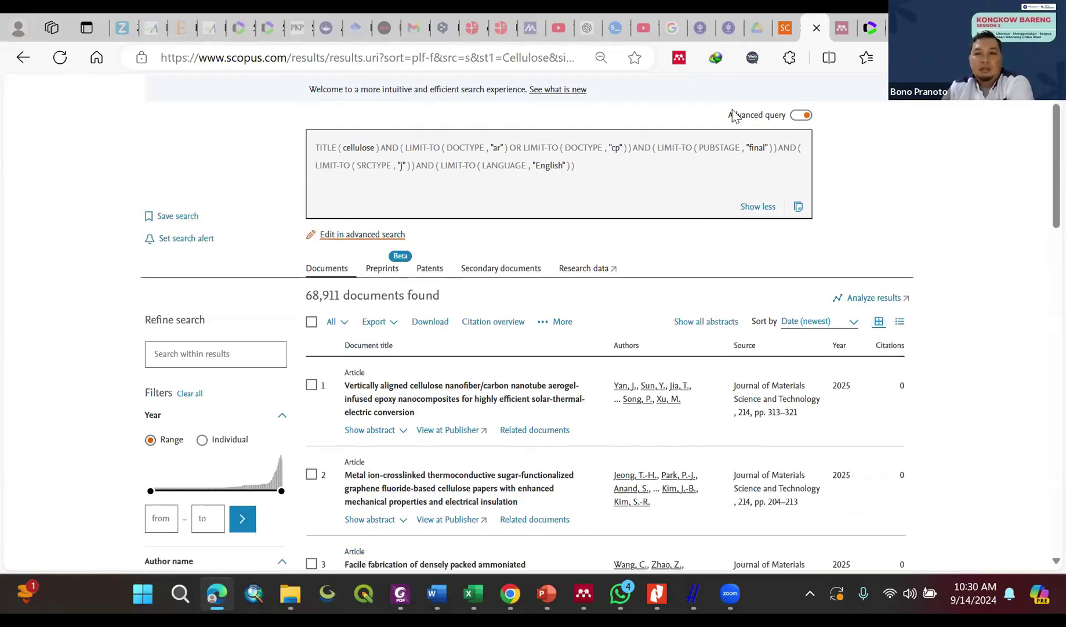
{"action": "left_click", "coordinate": [757, 170]}
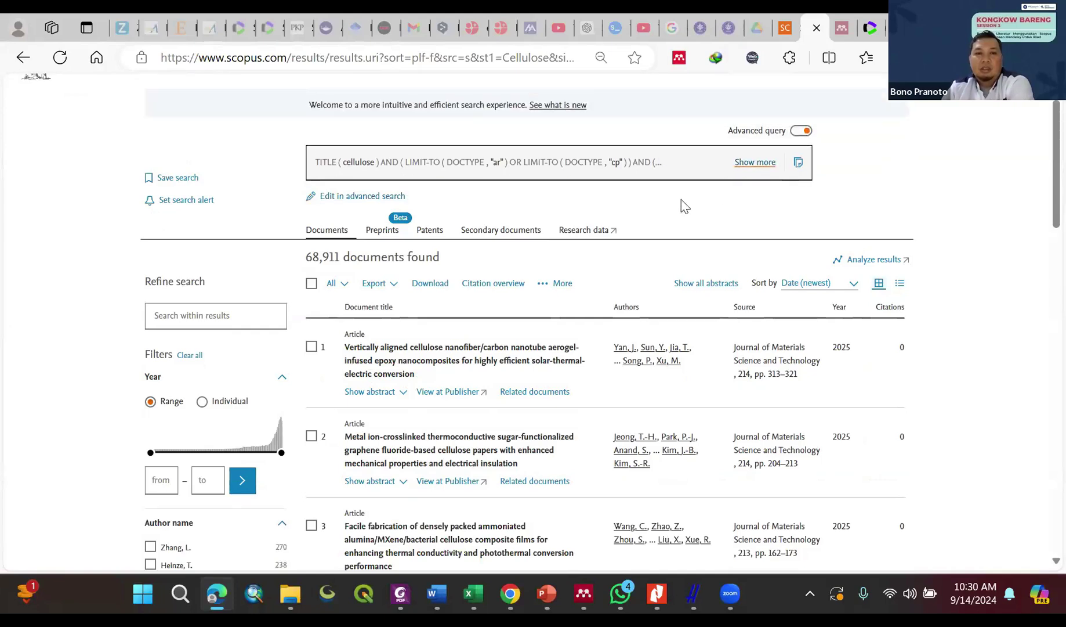
{"action": "left_click", "coordinate": [407, 162]}
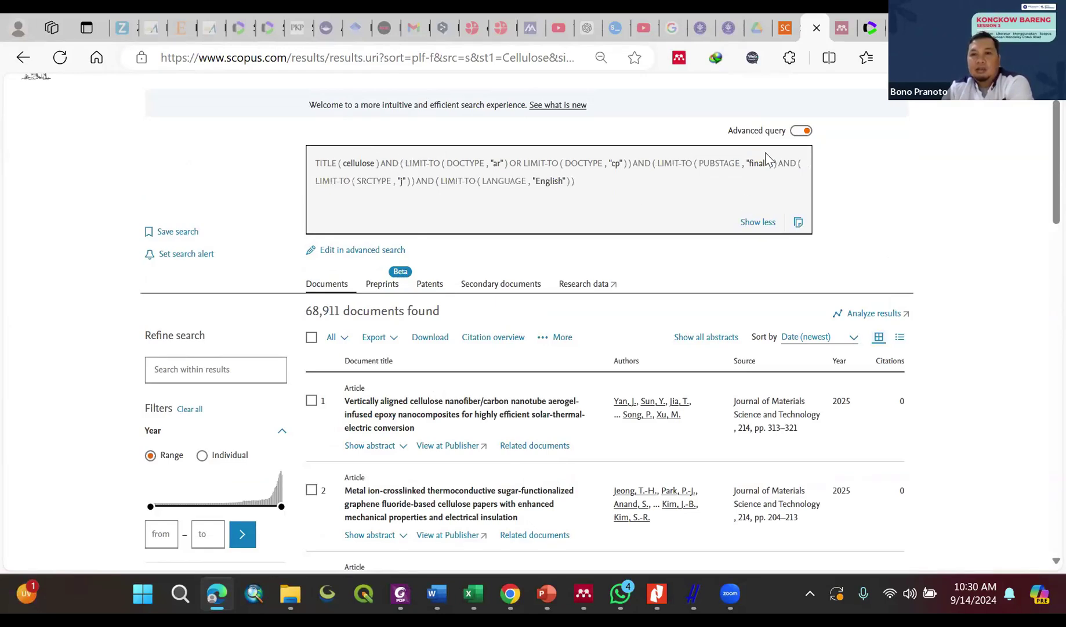
{"action": "left_click", "coordinate": [404, 250]}
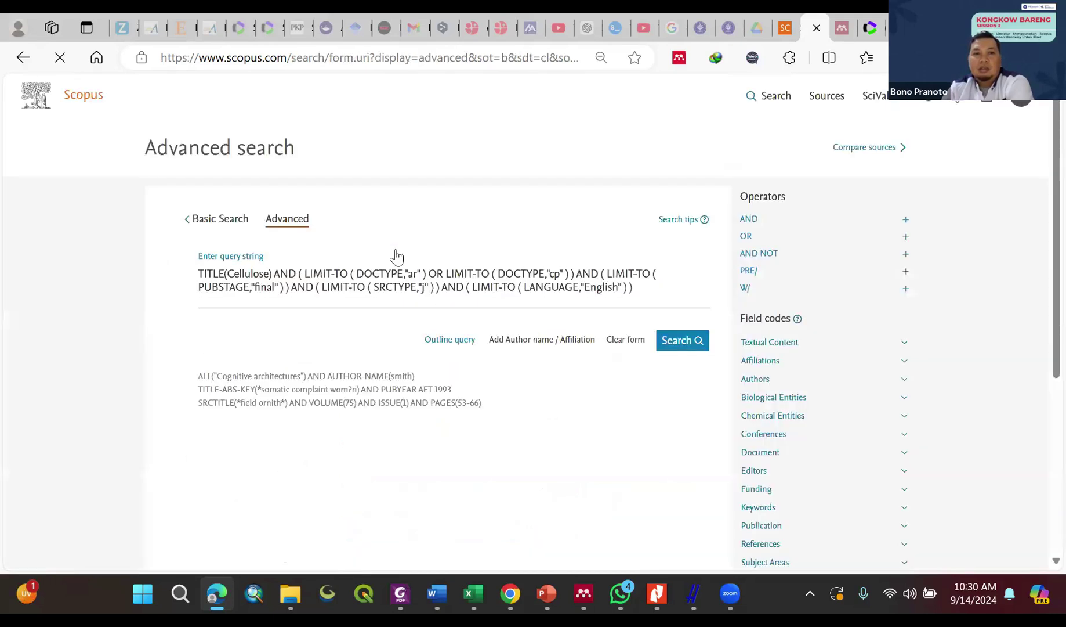
Step: Insert the condition (Packaging) AND after TITLE(Cellulose) AND in the advanced query string, and run the search
{"action": "left_click", "coordinate": [349, 271]}
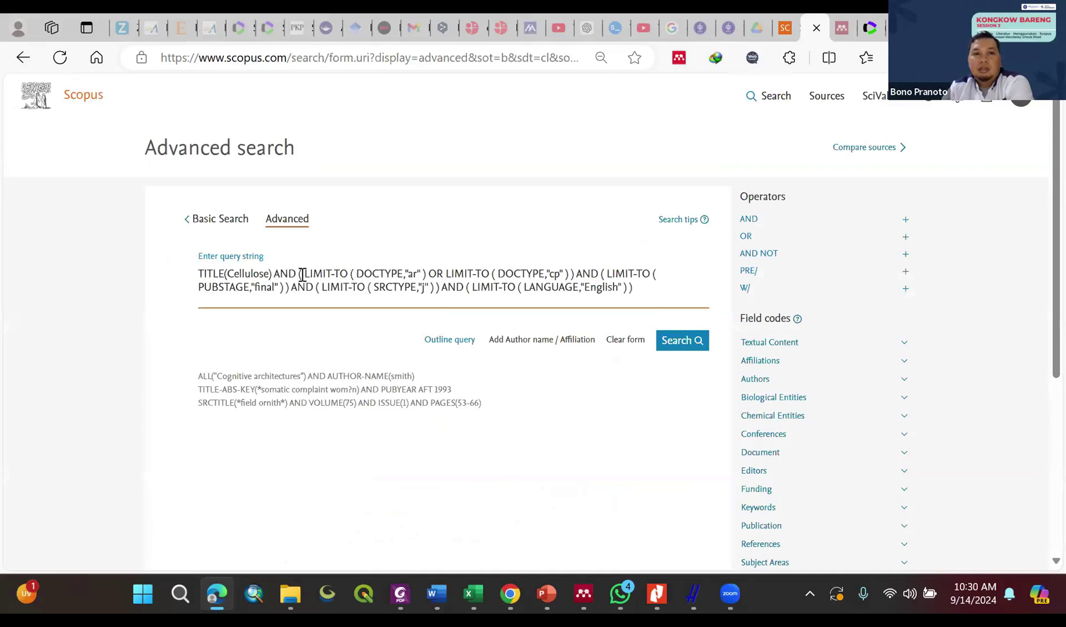
{"action": "left_click", "coordinate": [298, 273]}
{"action": "type", "text": "("}
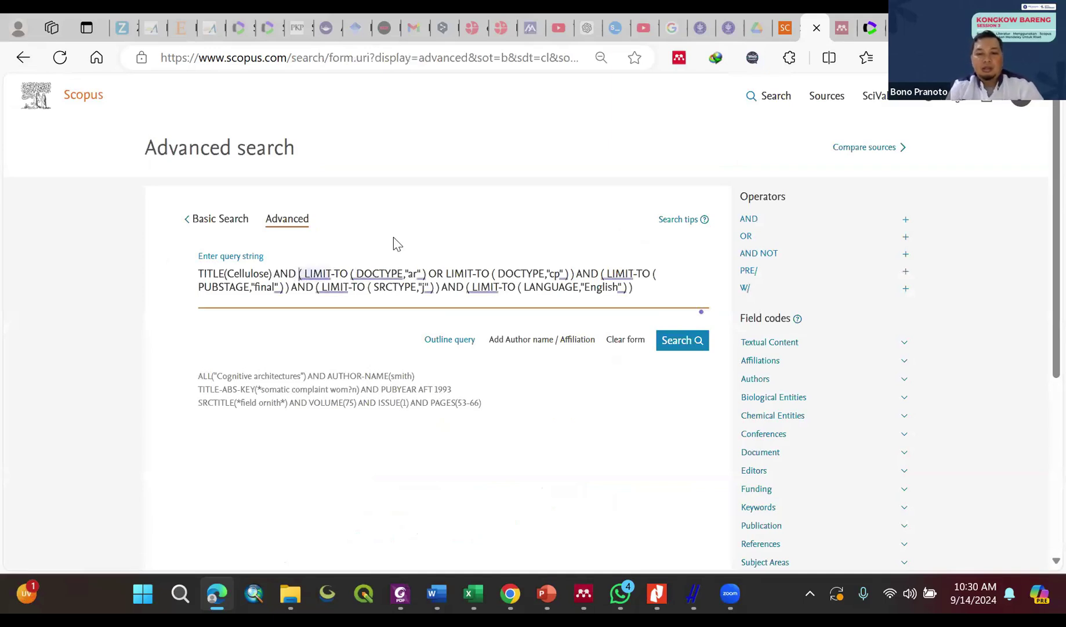
{"action": "type", "text": "Packa"}
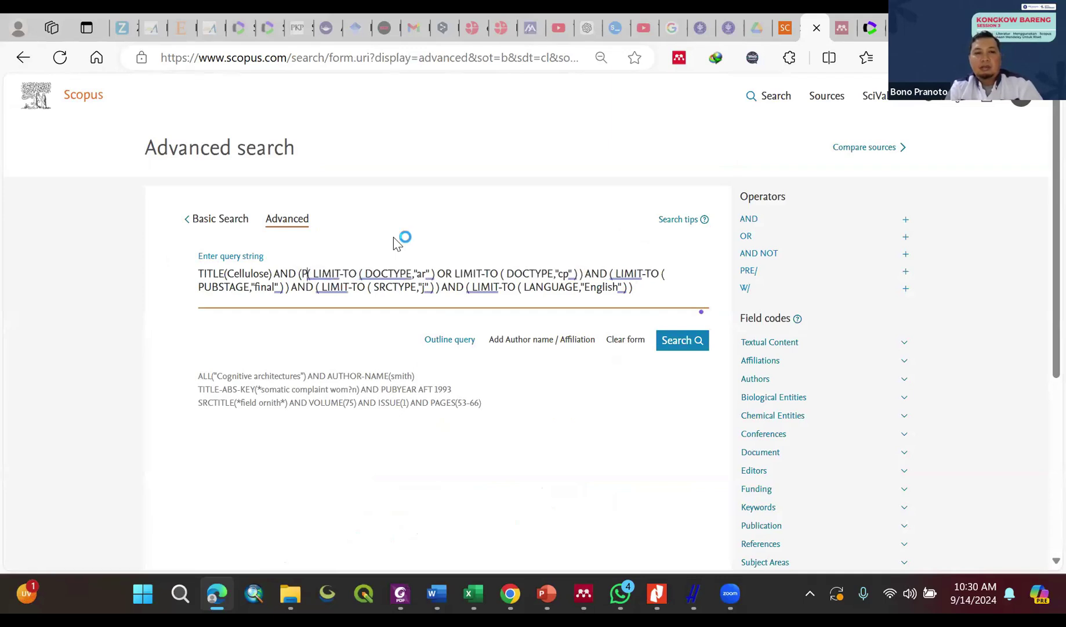
{"action": "type", "text": "ging"}
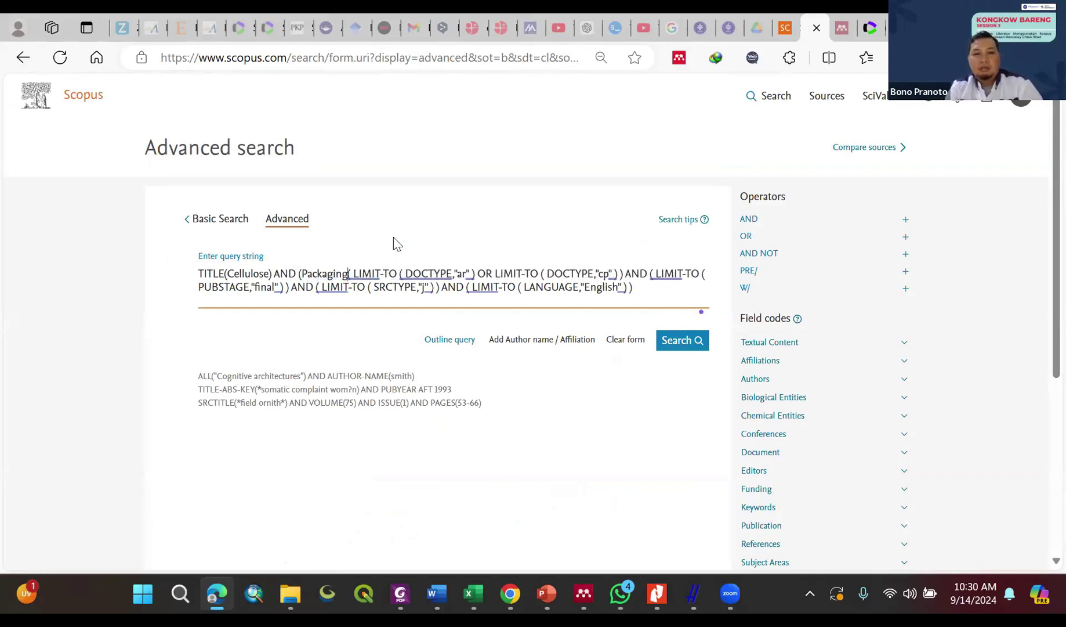
{"action": "type", "text": ")"}
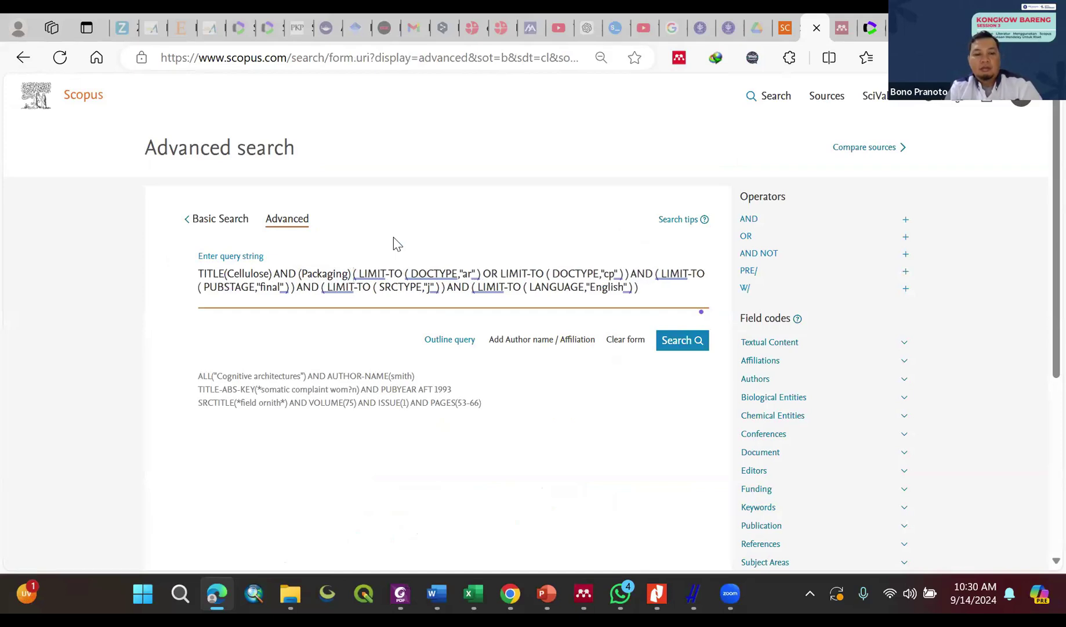
{"action": "type", "text": " AND"}
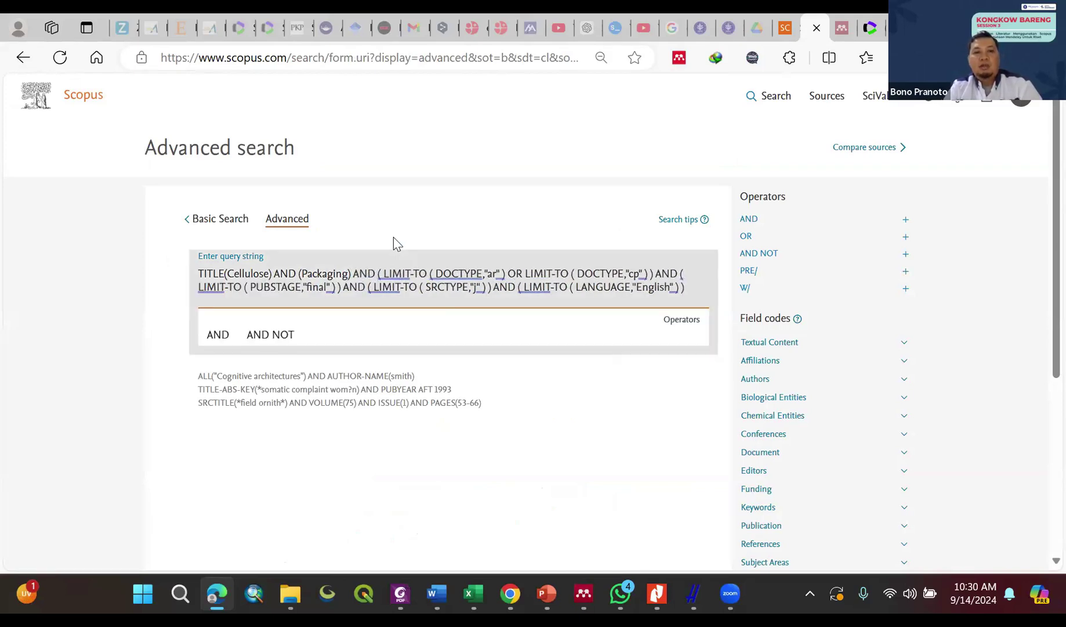
{"action": "left_click", "coordinate": [435, 213]}
{"action": "left_click", "coordinate": [696, 342]}
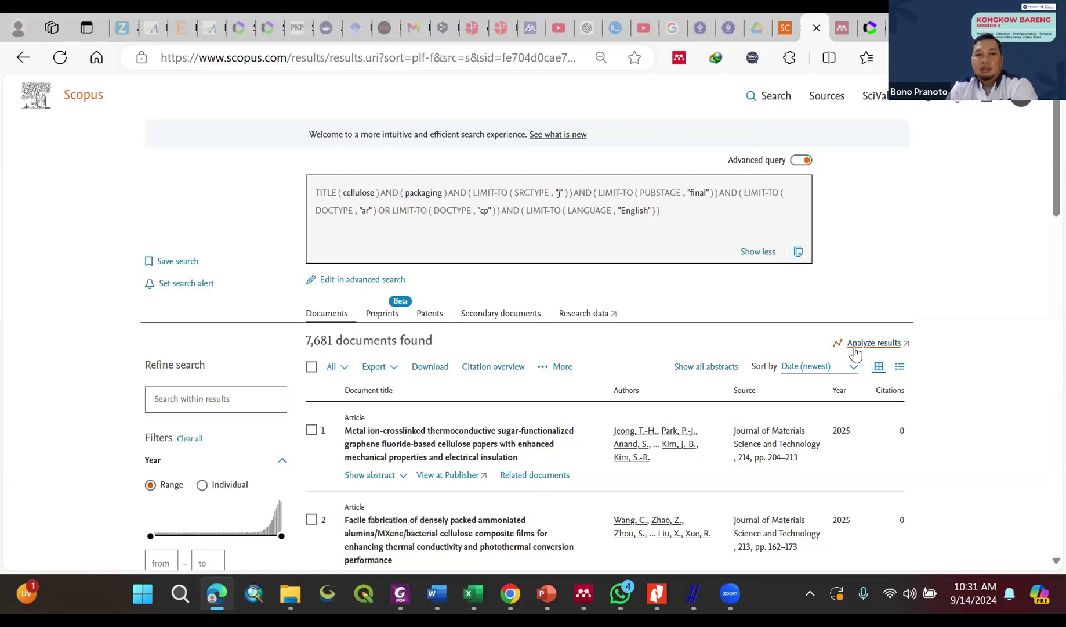
Step: Select all found documents and set up a CSV export that includes abstract and keywords, then close it without exporting
{"action": "scroll", "coordinate": [585, 269], "scroll_direction": "down", "scroll_amount": 4}
{"action": "scroll", "coordinate": [585, 269], "scroll_direction": "up", "scroll_amount": 4}
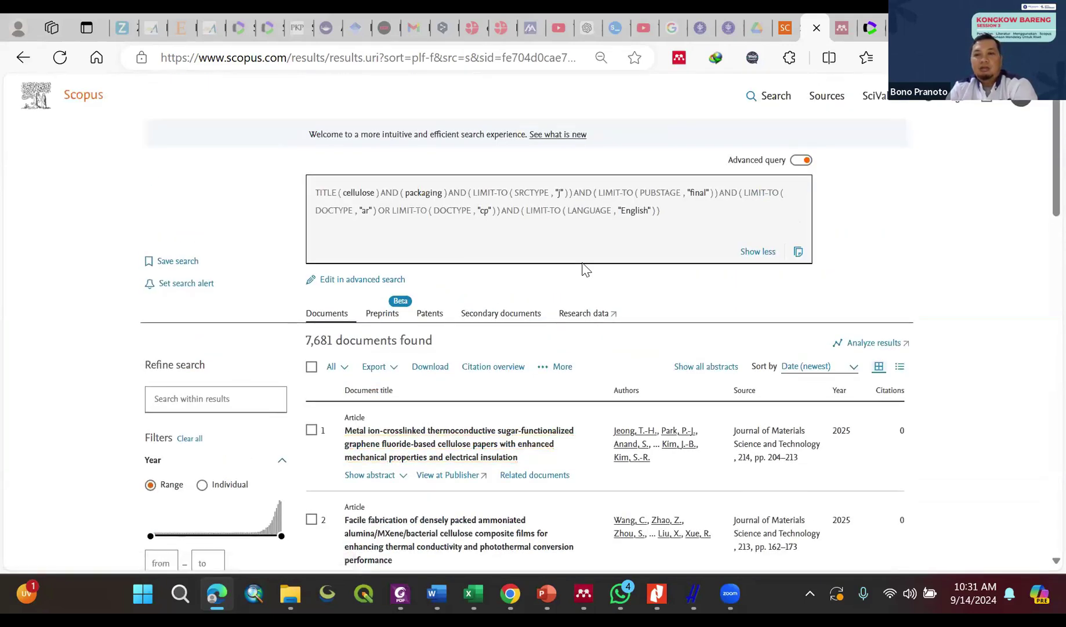
{"action": "scroll", "coordinate": [585, 268], "scroll_direction": "down", "scroll_amount": 2}
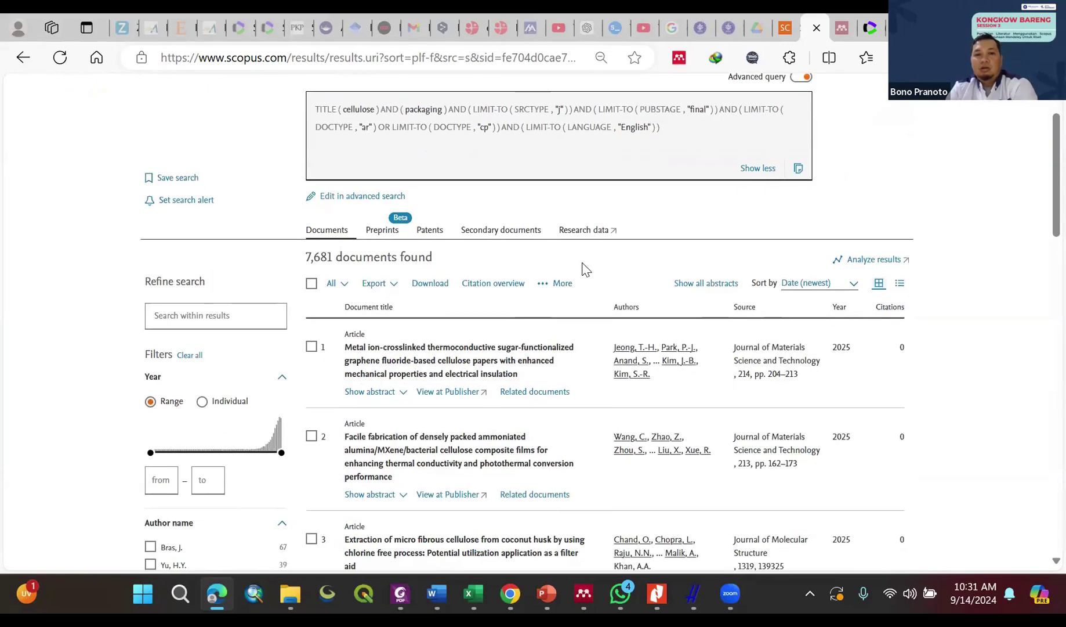
{"action": "left_click", "coordinate": [312, 285]}
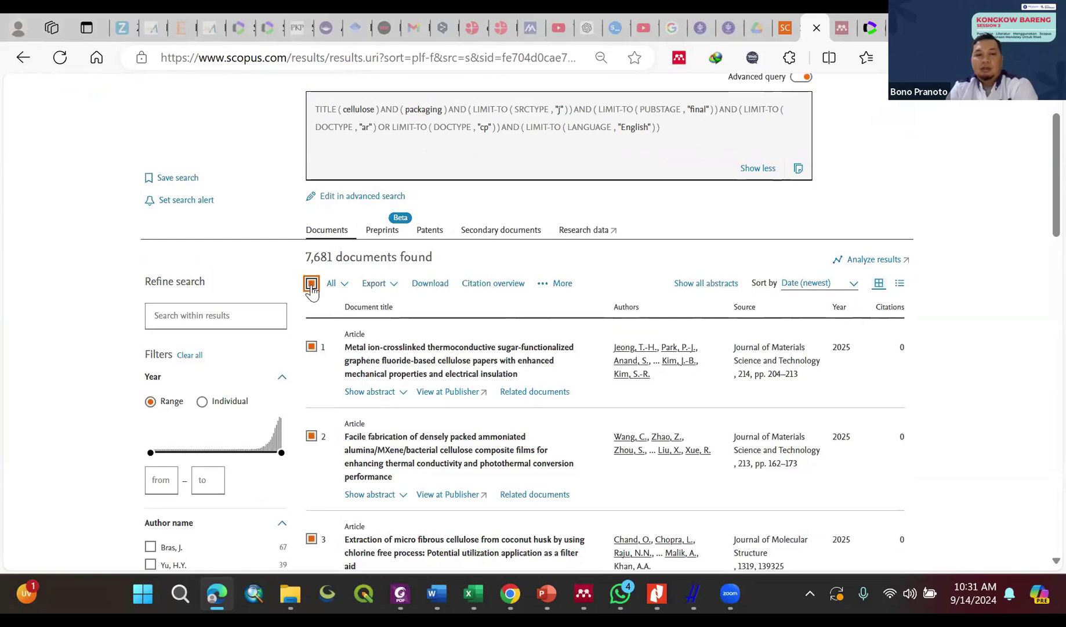
{"action": "left_click", "coordinate": [394, 287]}
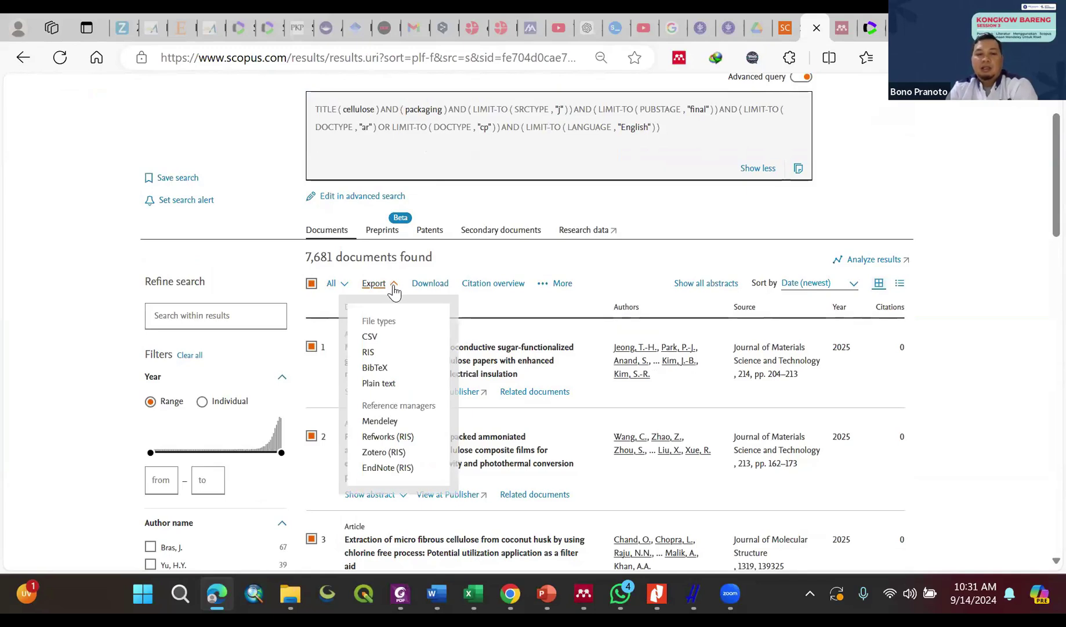
{"action": "left_click", "coordinate": [369, 338]}
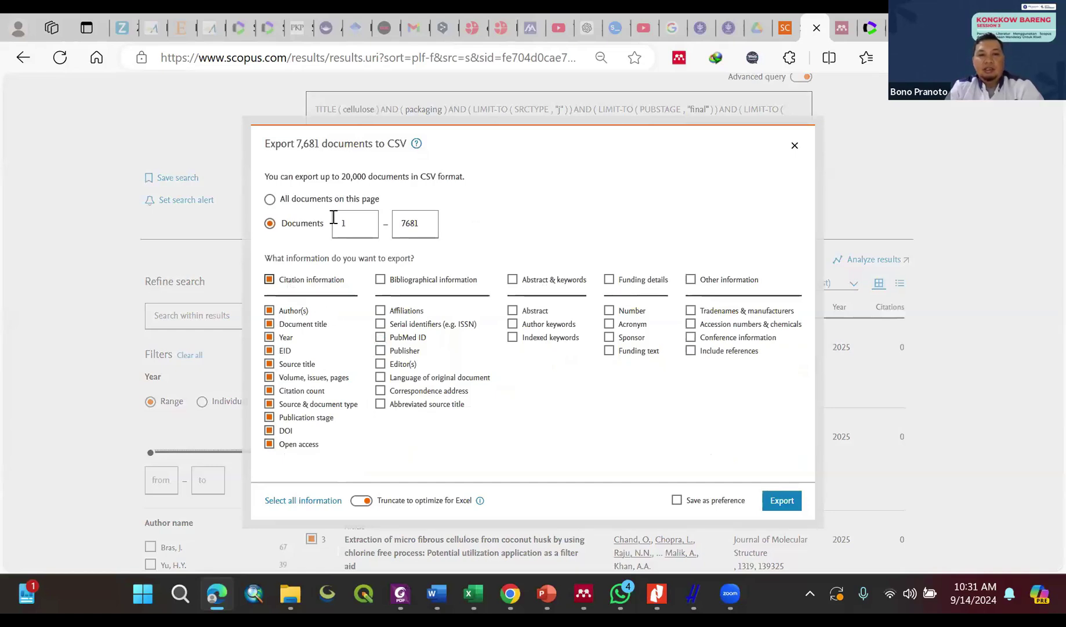
{"action": "left_click", "coordinate": [415, 227]}
{"action": "left_click", "coordinate": [512, 280]}
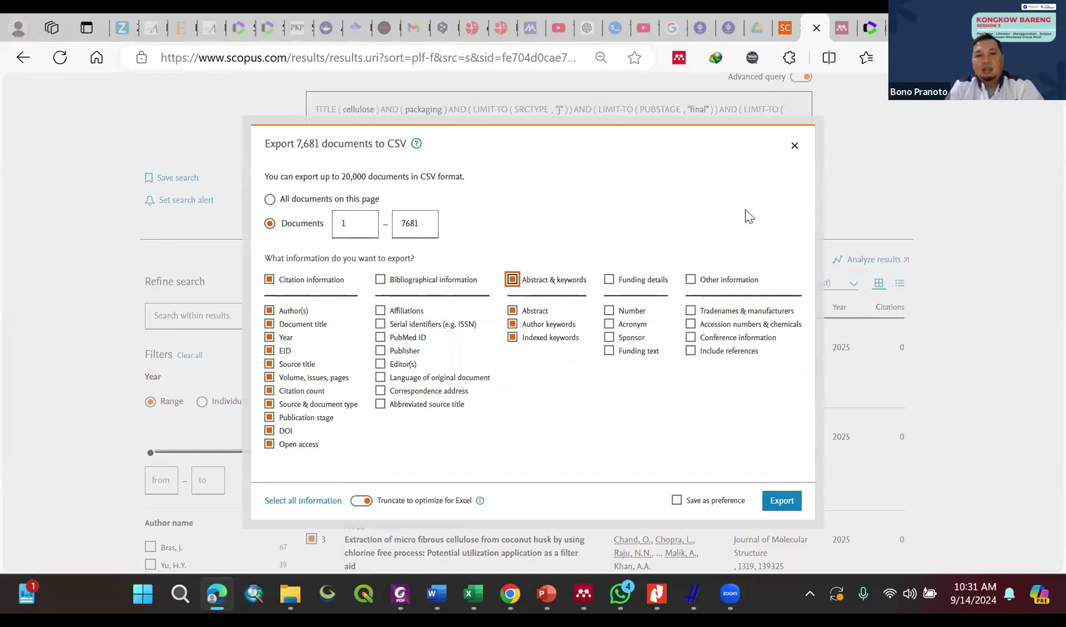
{"action": "left_click", "coordinate": [795, 145]}
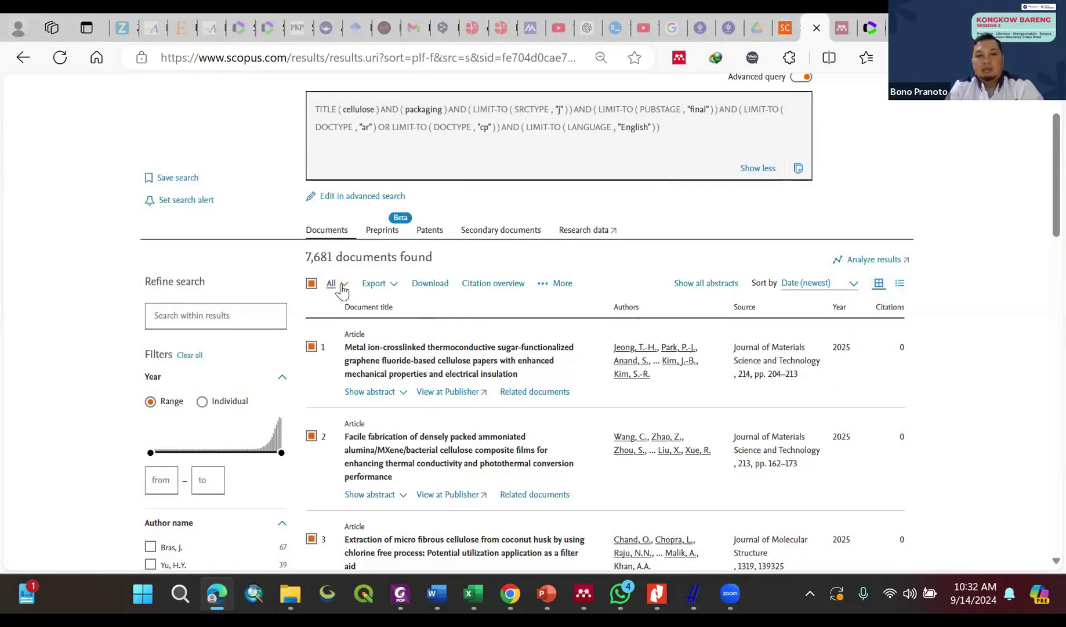
Step: Set up an RIS export of the selected documents with abstract and keywords included, then close it without exporting
{"action": "left_click", "coordinate": [342, 285]}
{"action": "left_click", "coordinate": [342, 285]}
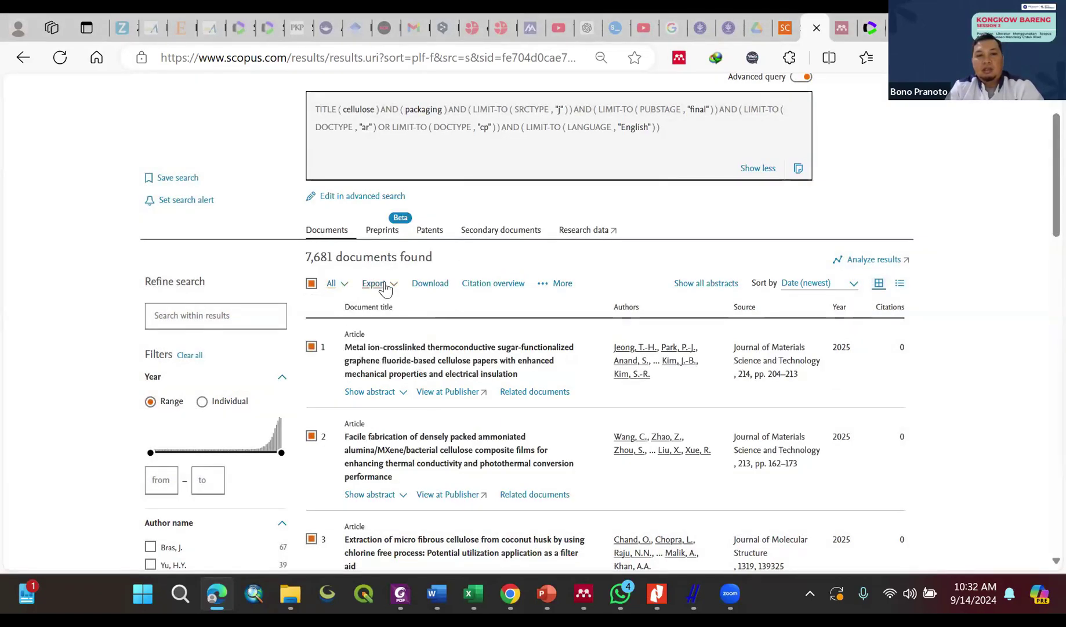
{"action": "left_click", "coordinate": [374, 283]}
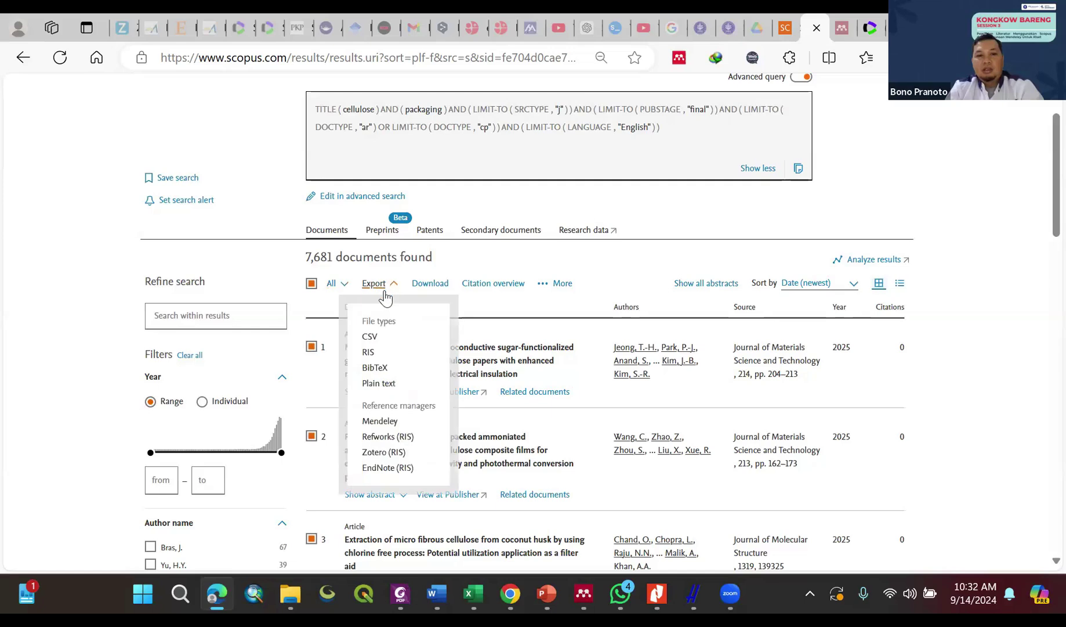
{"action": "left_click", "coordinate": [369, 353]}
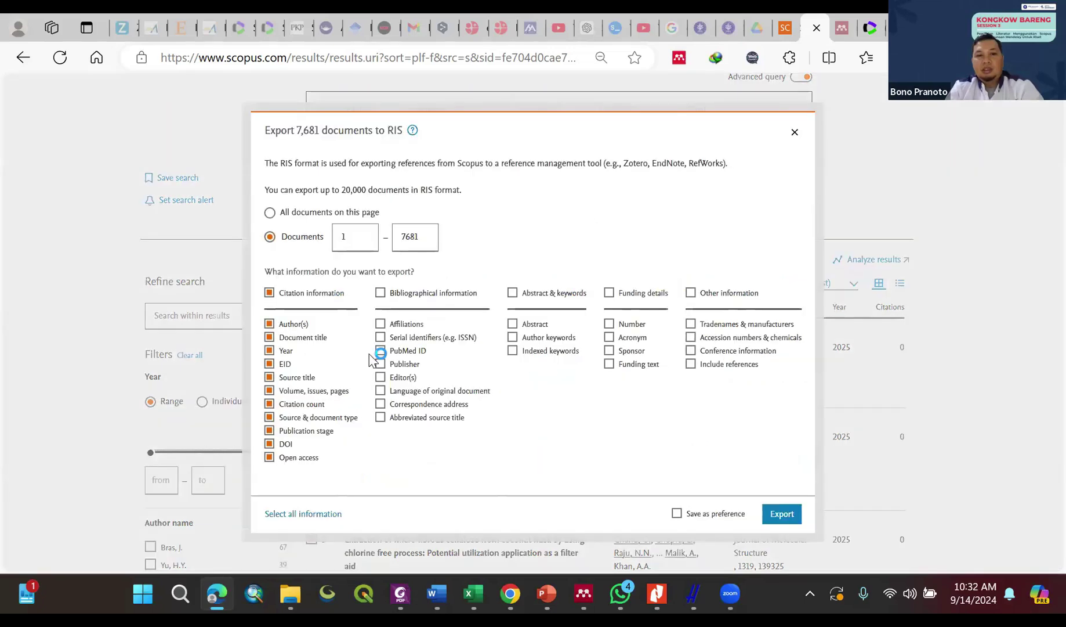
{"action": "left_click", "coordinate": [513, 296]}
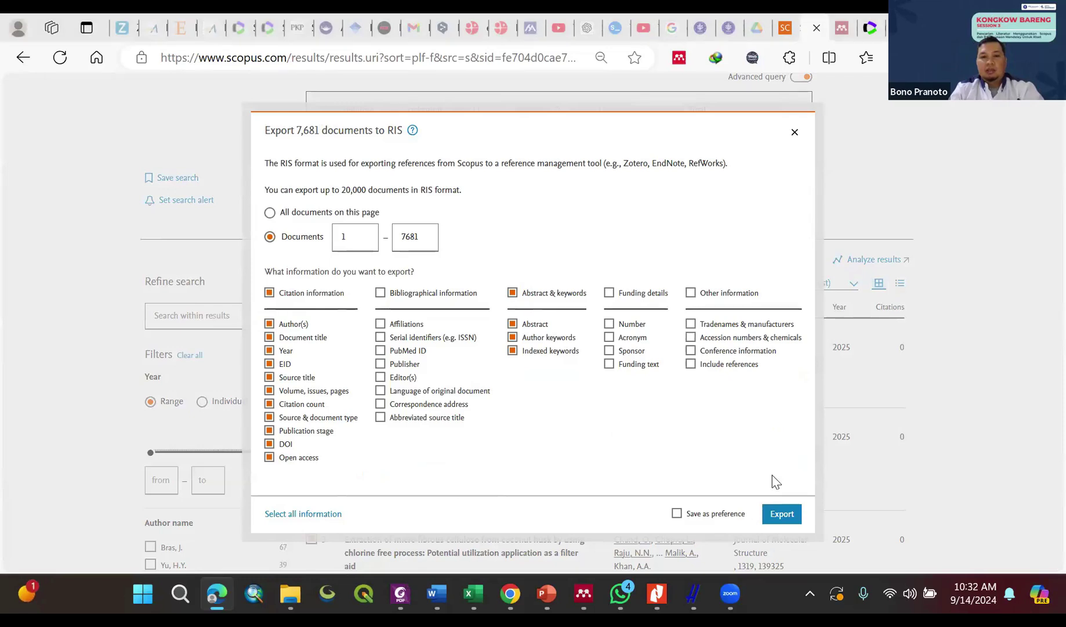
{"action": "left_click", "coordinate": [795, 132]}
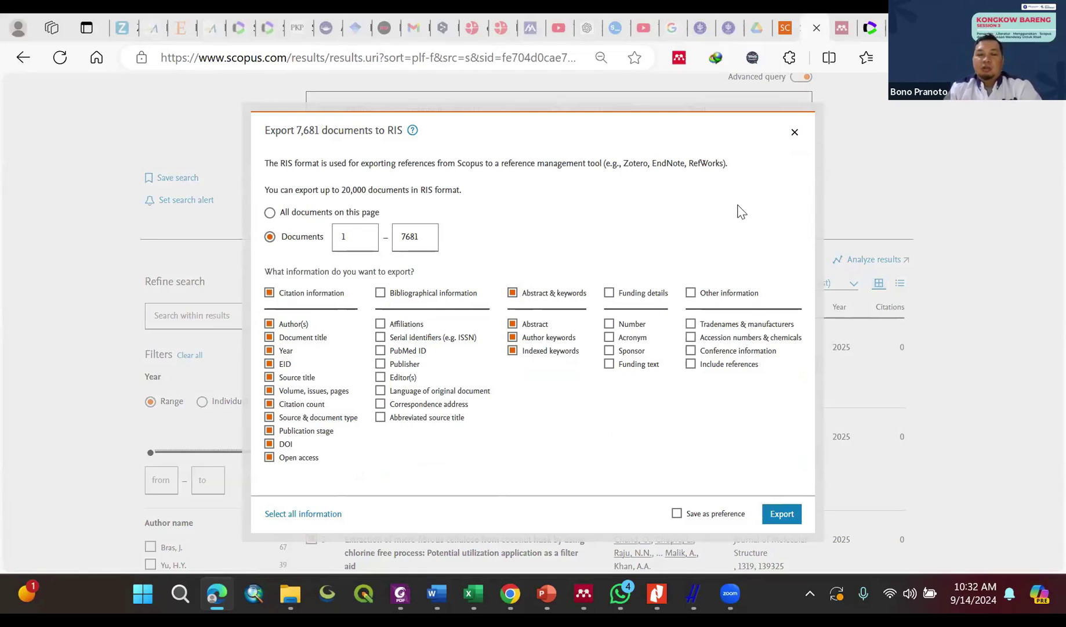
{"action": "left_click", "coordinate": [795, 135]}
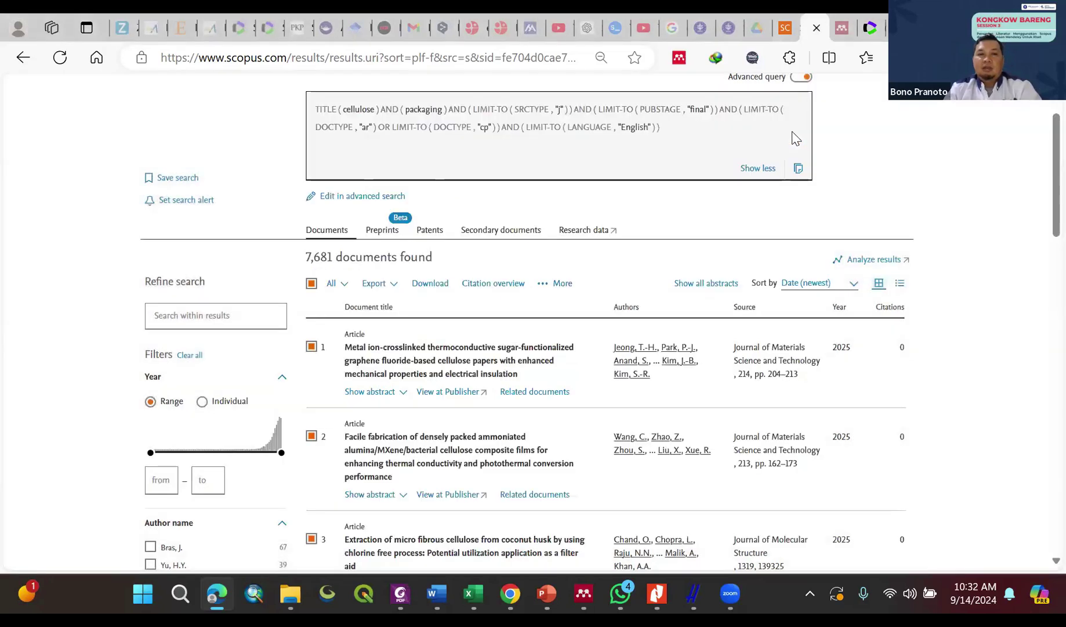
Step: Reopen the query in advanced search, insert (Carbon) AND after the packaging condition, and run the narrowed search
{"action": "left_click", "coordinate": [332, 198]}
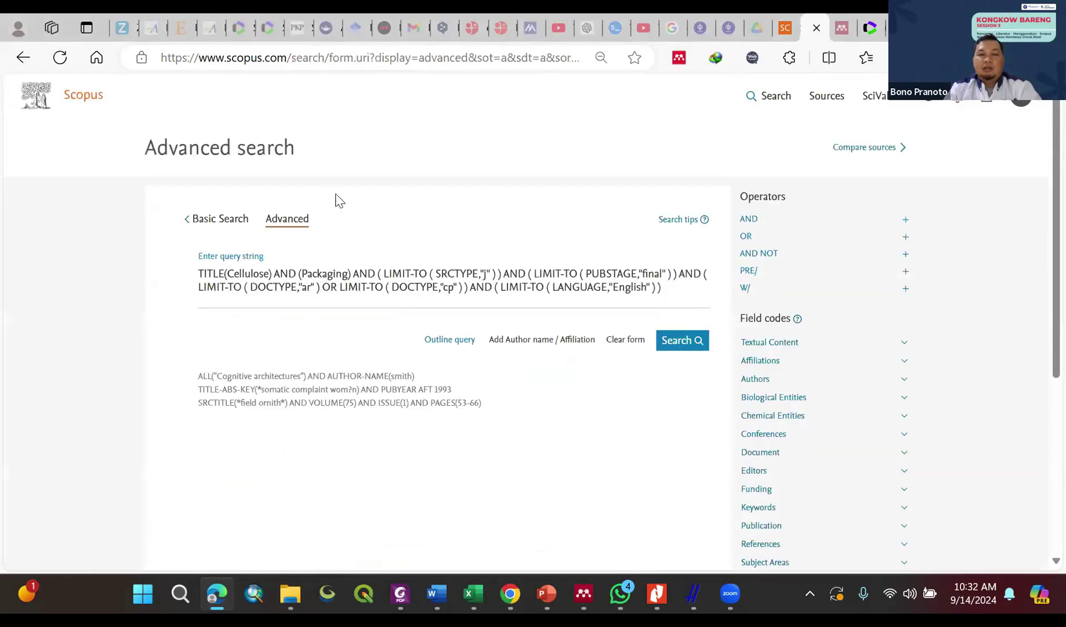
{"action": "left_click", "coordinate": [355, 274]}
{"action": "left_click", "coordinate": [377, 275]}
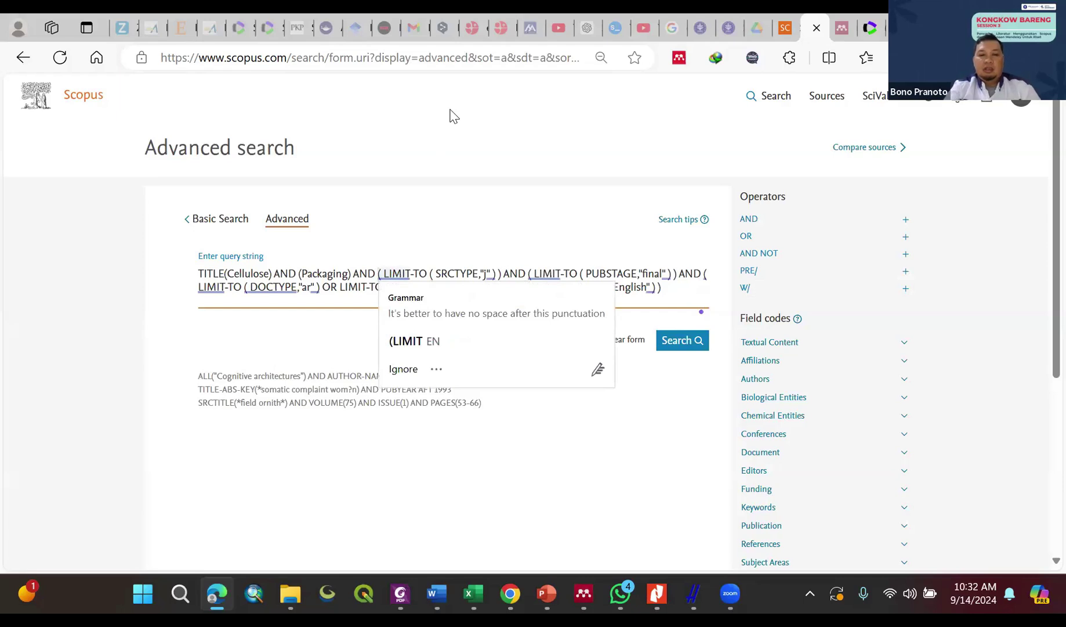
{"action": "type", "text": "("}
{"action": "type", "text": "Carbon"}
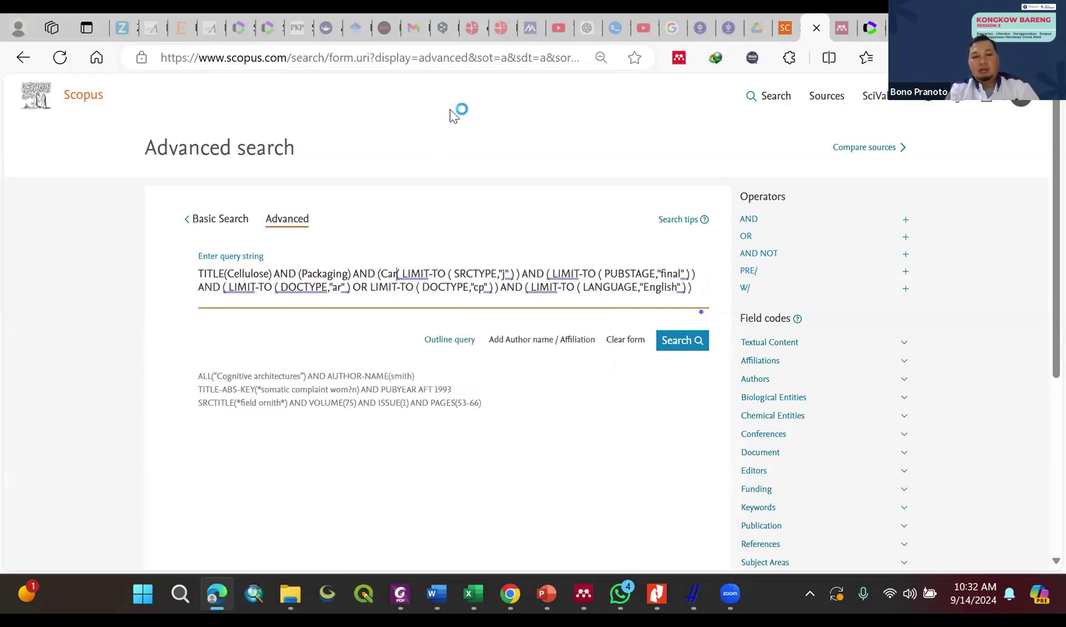
{"action": "type", "text": ") AND"}
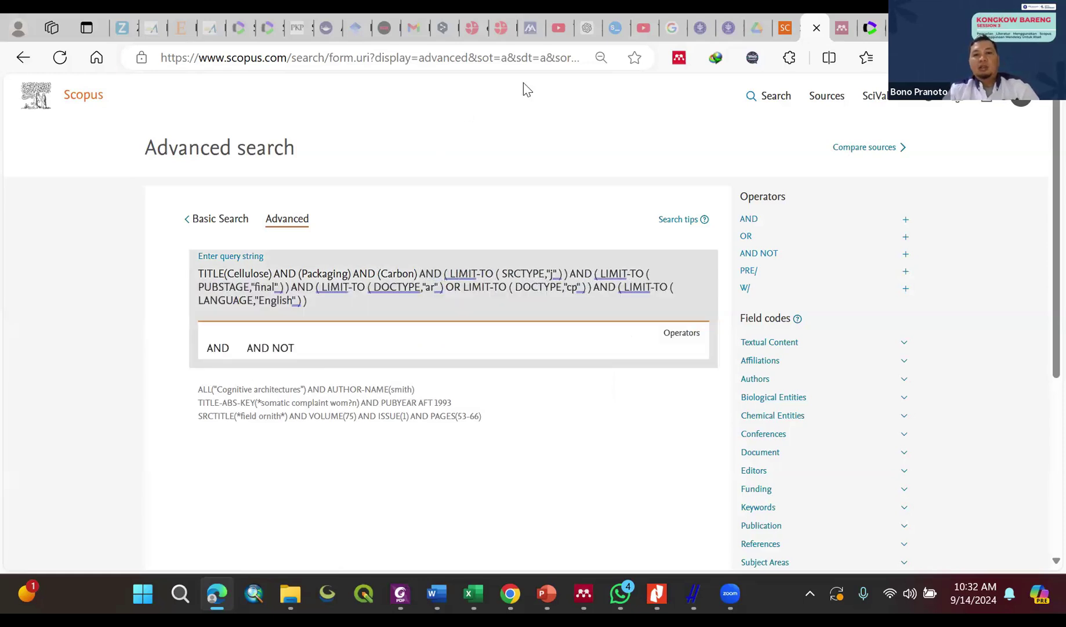
{"action": "scroll", "coordinate": [611, 138], "scroll_direction": "down", "scroll_amount": 2}
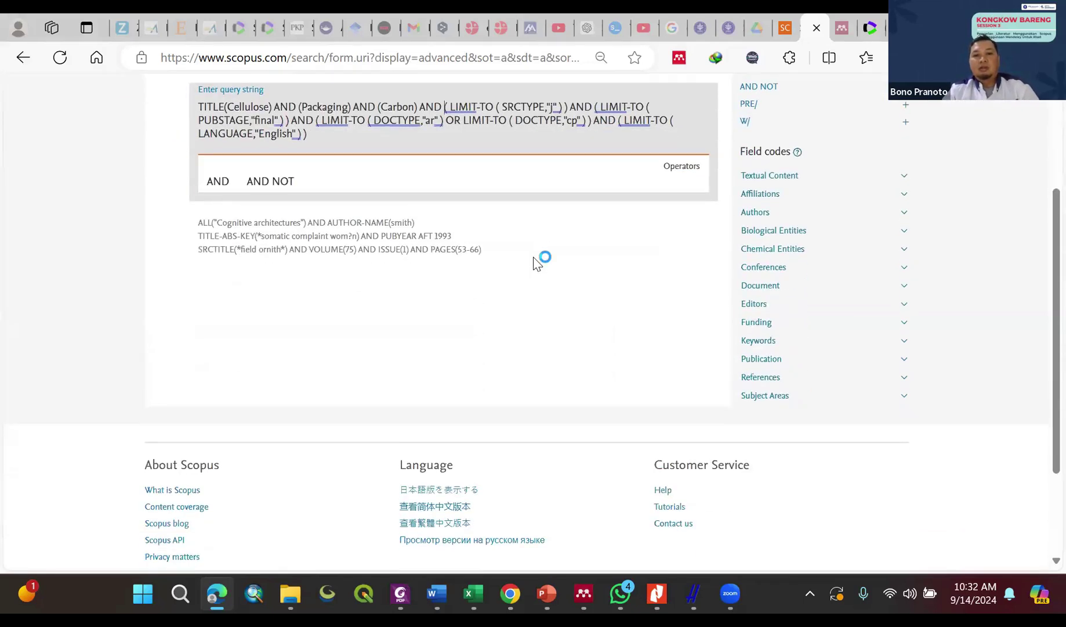
{"action": "scroll", "coordinate": [638, 220], "scroll_direction": "up", "scroll_amount": 3}
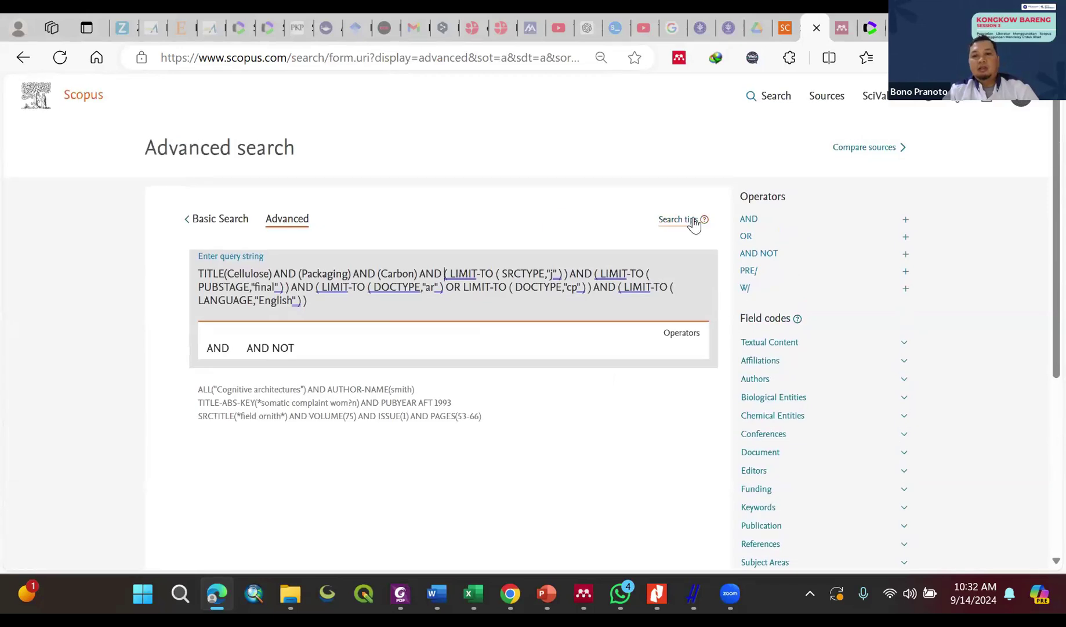
{"action": "scroll", "coordinate": [692, 222], "scroll_direction": "down", "scroll_amount": 4}
{"action": "scroll", "coordinate": [694, 216], "scroll_direction": "up", "scroll_amount": 3}
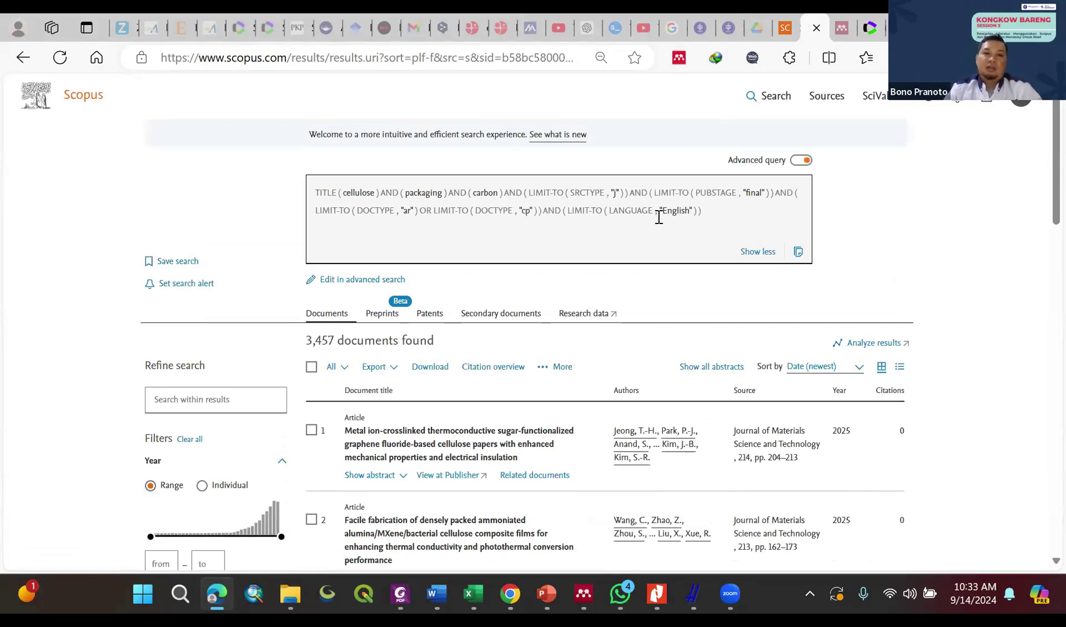
{"action": "scroll", "coordinate": [659, 216], "scroll_direction": "down", "scroll_amount": 1}
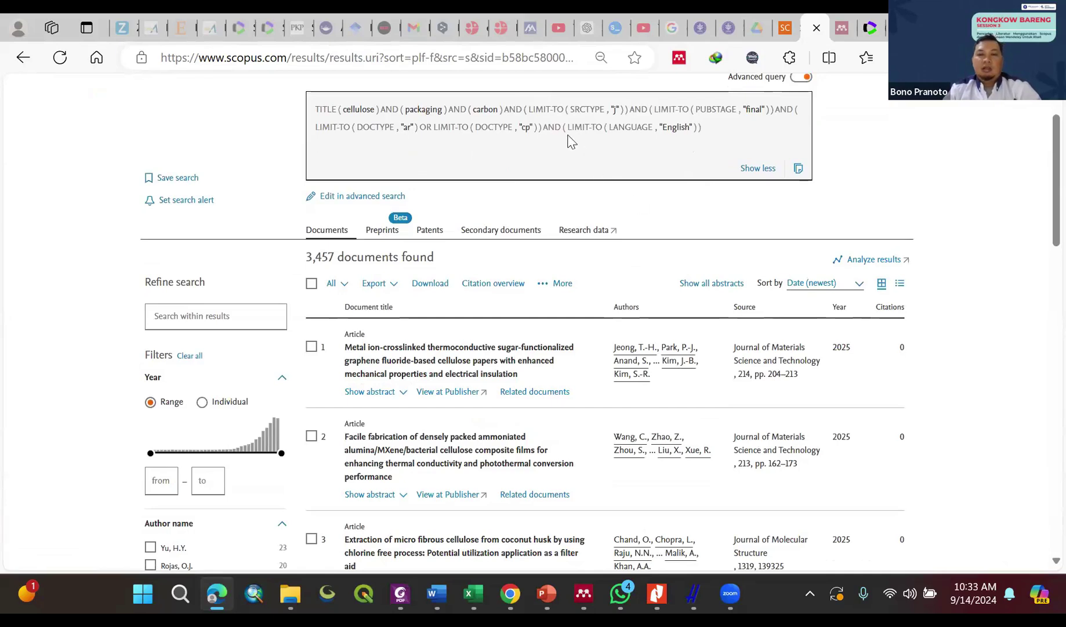
Step: Reopen the query in advanced search, insert (Antibacterial) AND after the carbon condition, and run the search again
{"action": "left_click", "coordinate": [347, 199]}
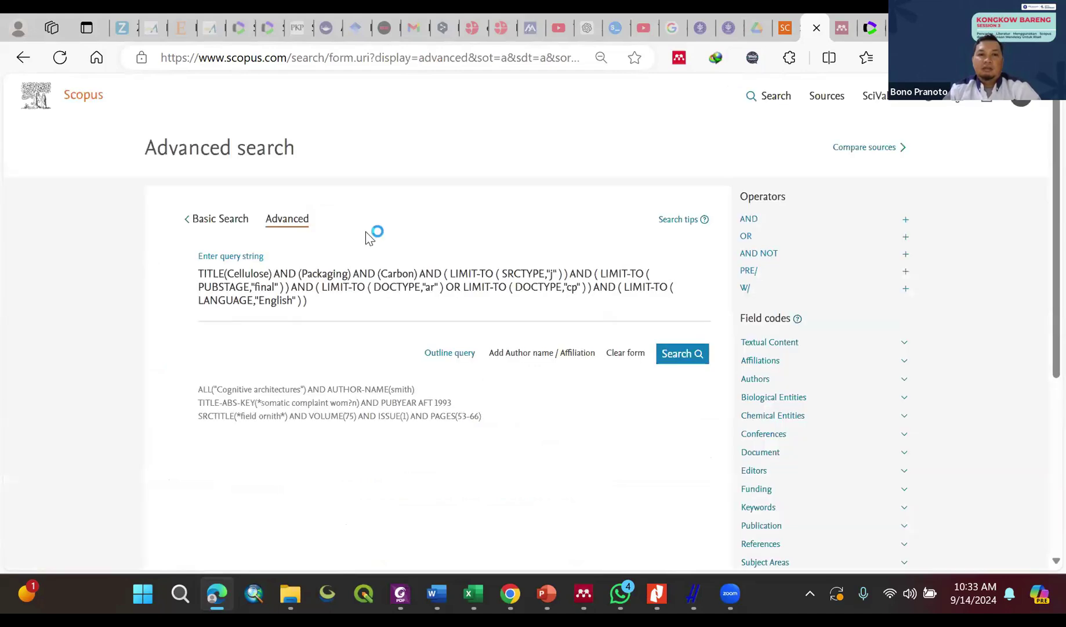
{"action": "left_click", "coordinate": [444, 273]}
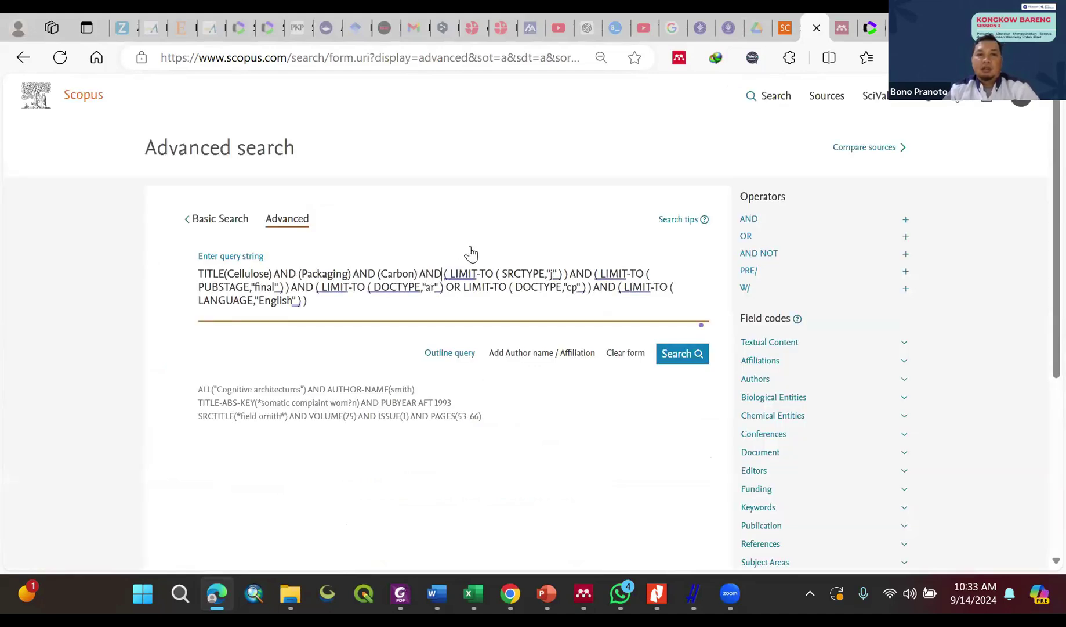
{"action": "type", "text": "("}
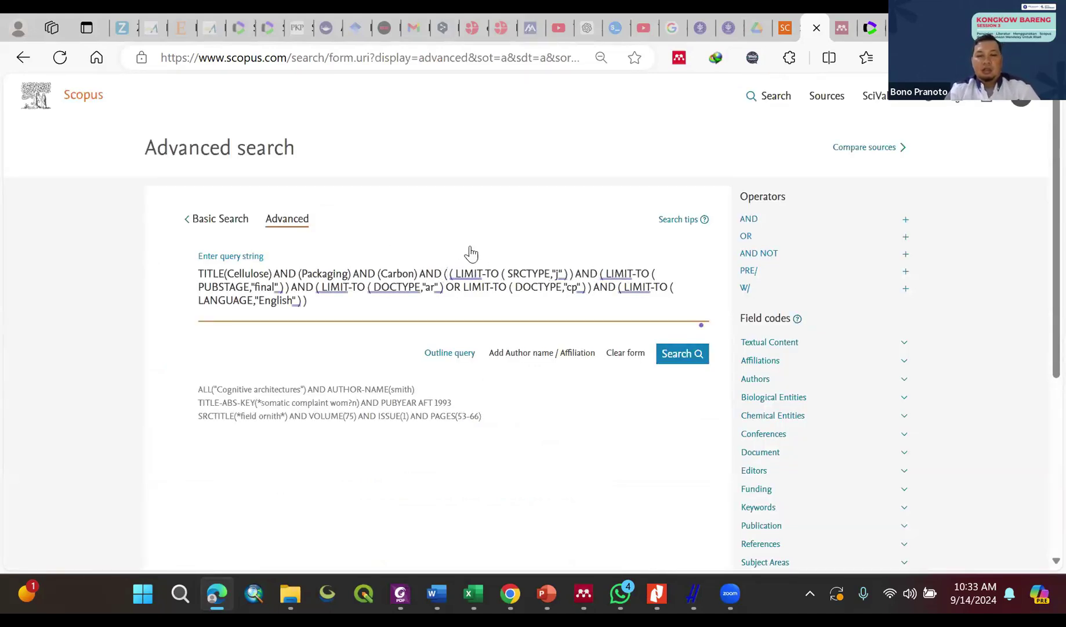
{"action": "key", "text": "BackSpace"}
{"action": "type", "text": "an"}
{"action": "key", "text": "BackSpace"}
{"action": "key", "text": "BackSpace"}
{"action": "type", "text": "Antibac"}
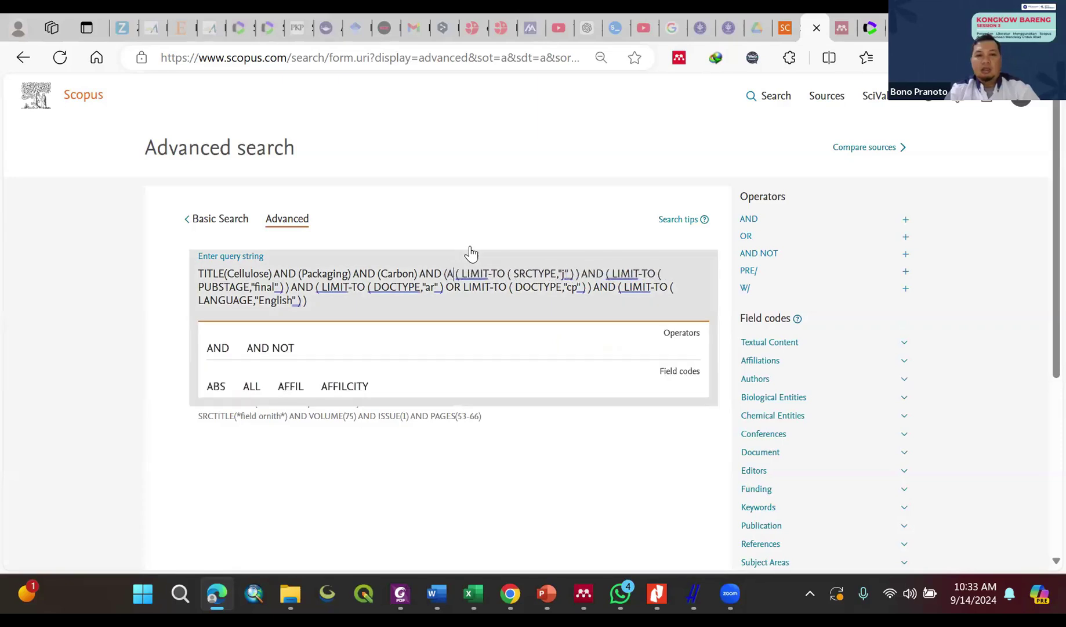
{"action": "type", "text": "terial)"}
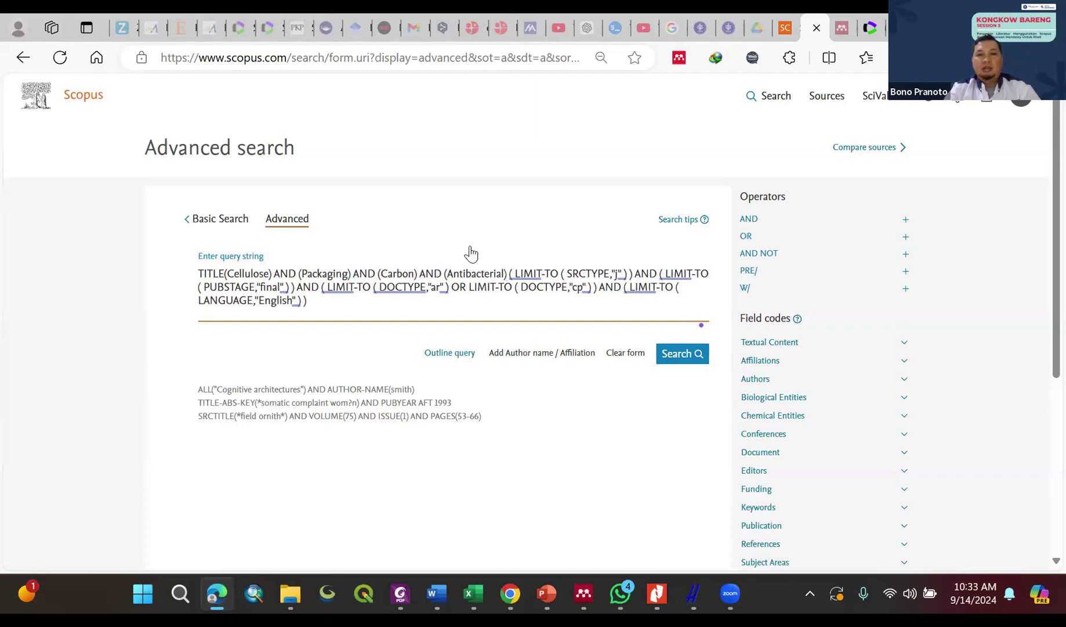
{"action": "type", "text": " AND"}
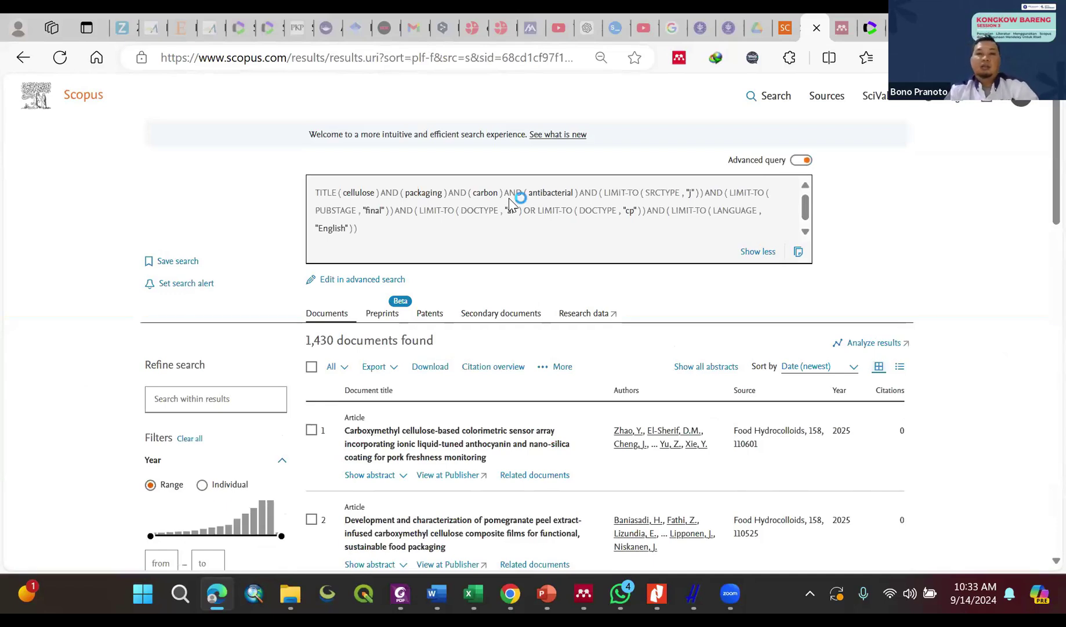
{"action": "scroll", "coordinate": [509, 197], "scroll_direction": "down", "scroll_amount": 1}
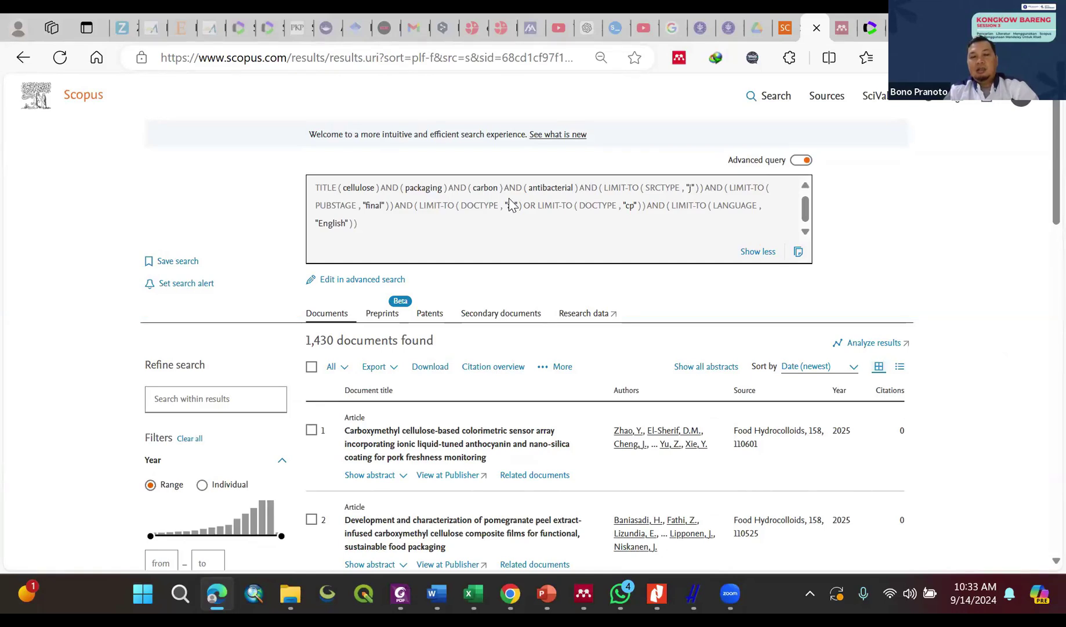
Step: Limit the search results to publication years 2014 to 2025
{"action": "scroll", "coordinate": [511, 203], "scroll_direction": "down", "scroll_amount": 1}
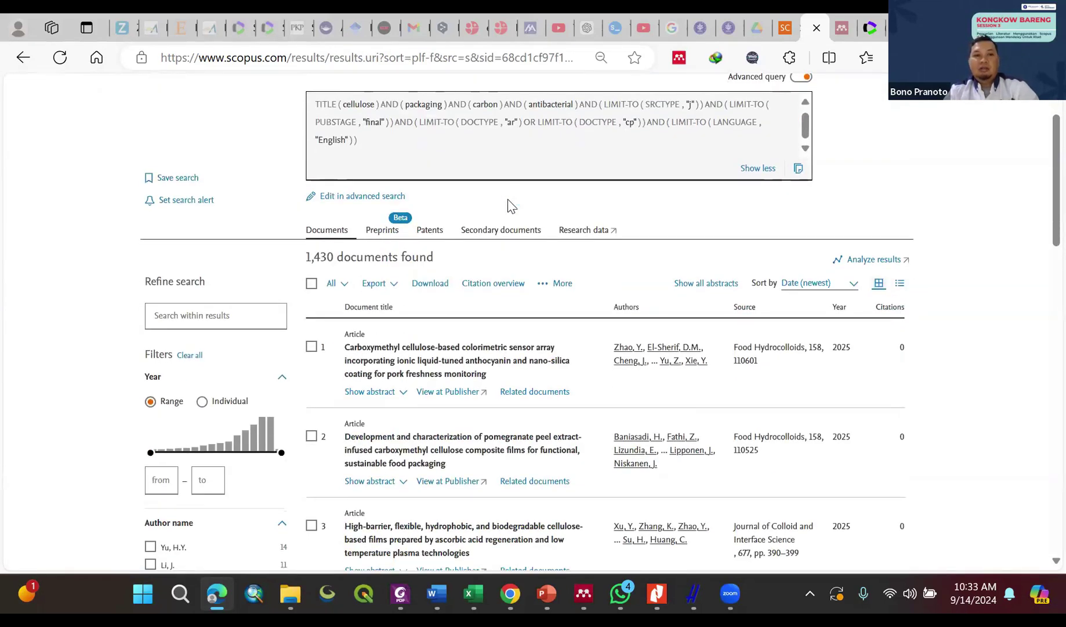
{"action": "scroll", "coordinate": [508, 203], "scroll_direction": "down", "scroll_amount": 1}
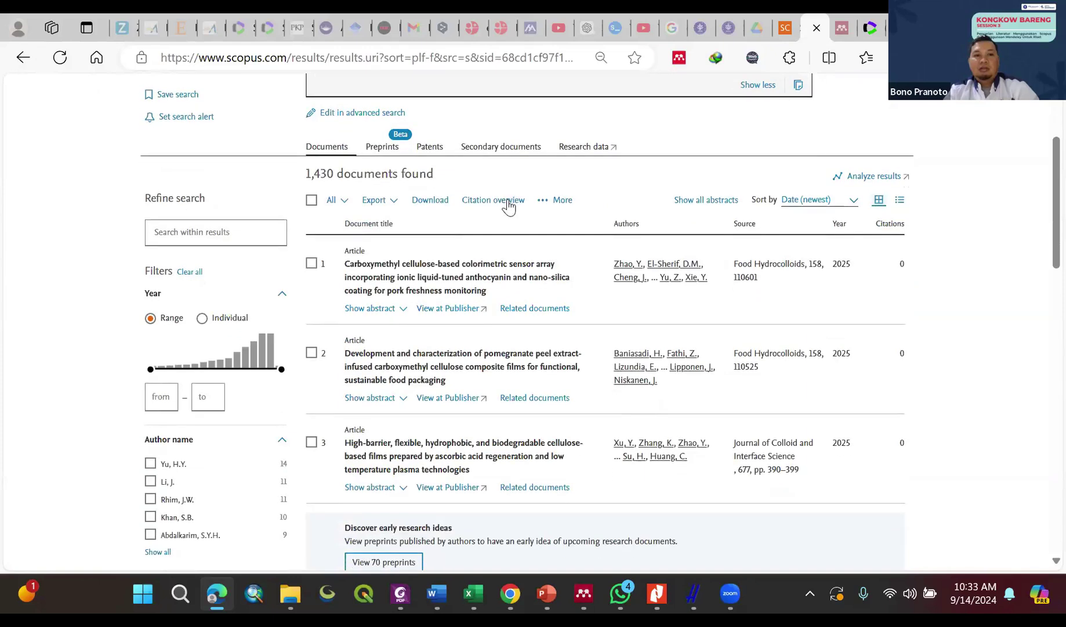
{"action": "left_click", "coordinate": [277, 301]}
{"action": "left_click", "coordinate": [278, 301]}
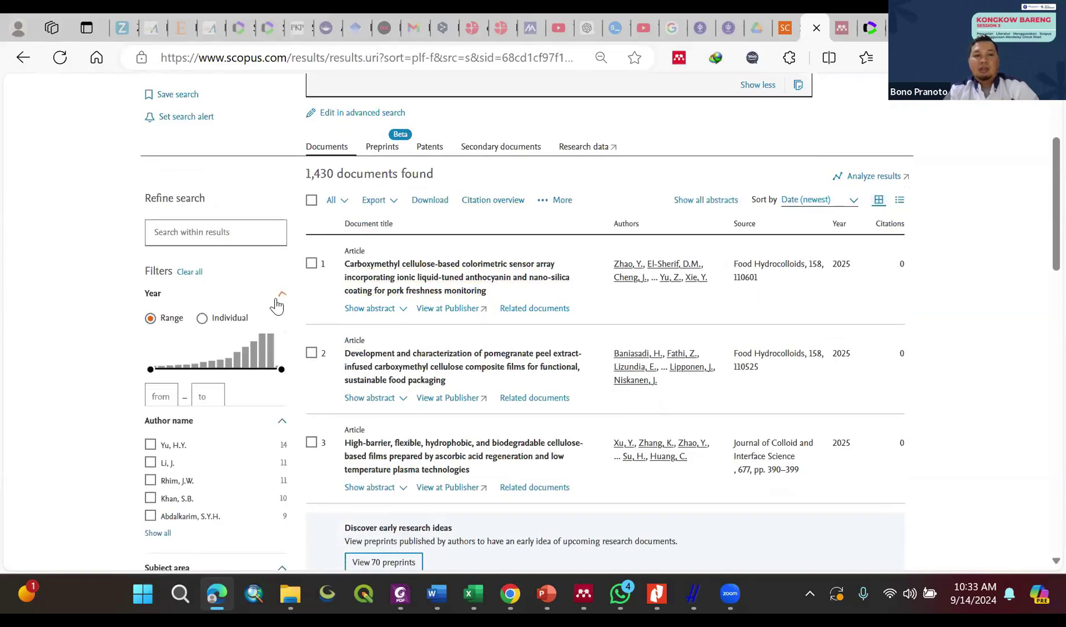
{"action": "scroll", "coordinate": [274, 302], "scroll_direction": "down", "scroll_amount": 2}
{"action": "left_click", "coordinate": [171, 226]}
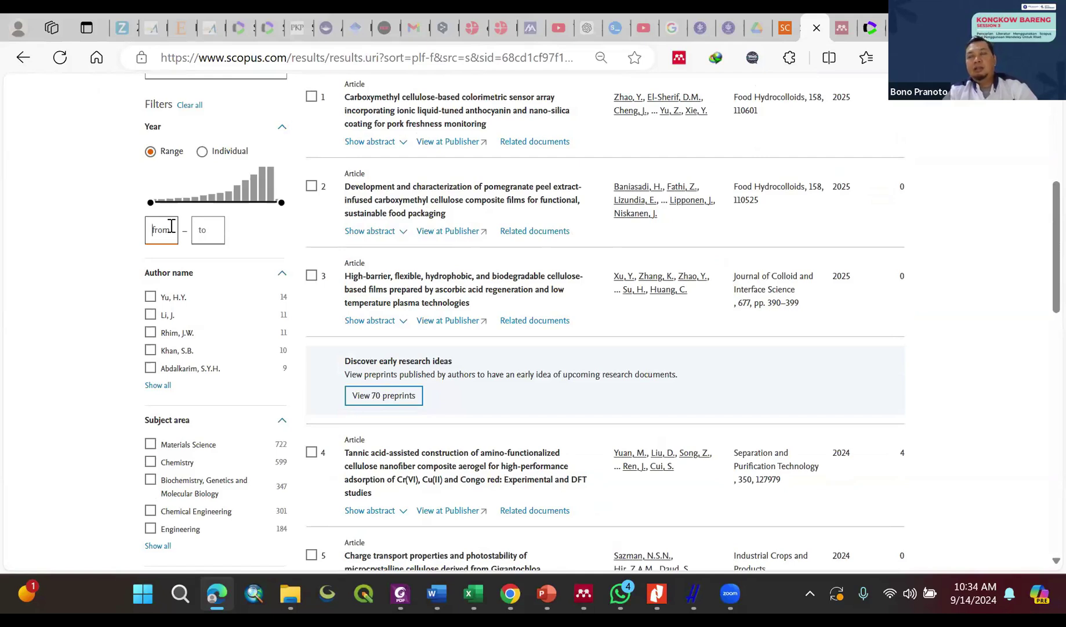
{"action": "type", "text": "2014"}
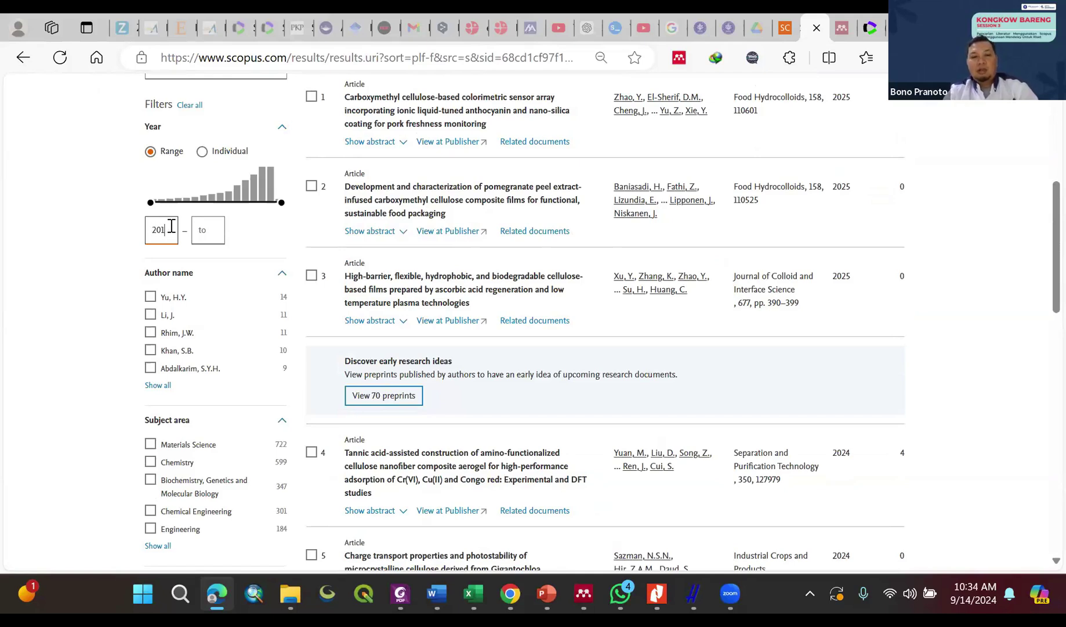
{"action": "left_click", "coordinate": [213, 229]}
{"action": "type", "text": "2025"}
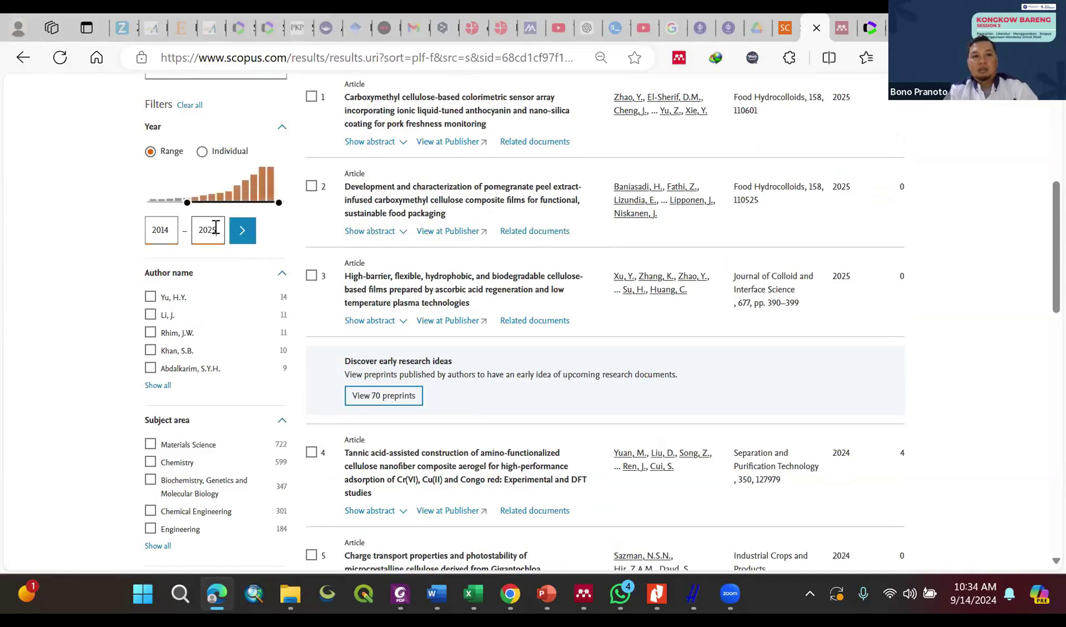
{"action": "left_click", "coordinate": [238, 230]}
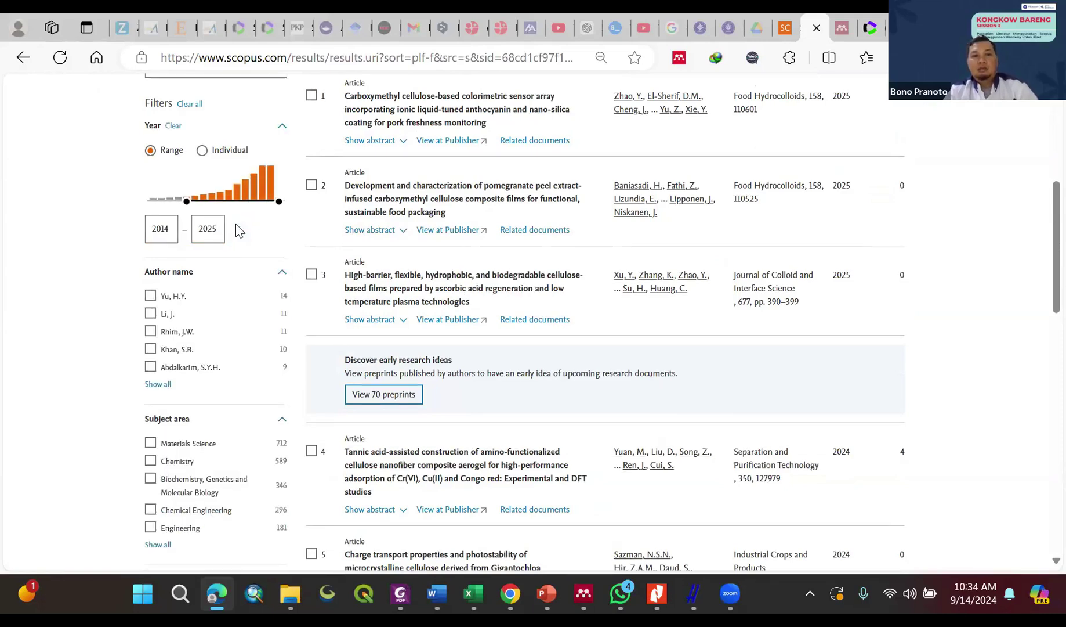
Step: Examine the refined query and the filter categories, from year and author name through source type, language and open access
{"action": "scroll", "coordinate": [236, 223], "scroll_direction": "down", "scroll_amount": 10}
{"action": "scroll", "coordinate": [236, 223], "scroll_direction": "up", "scroll_amount": 1}
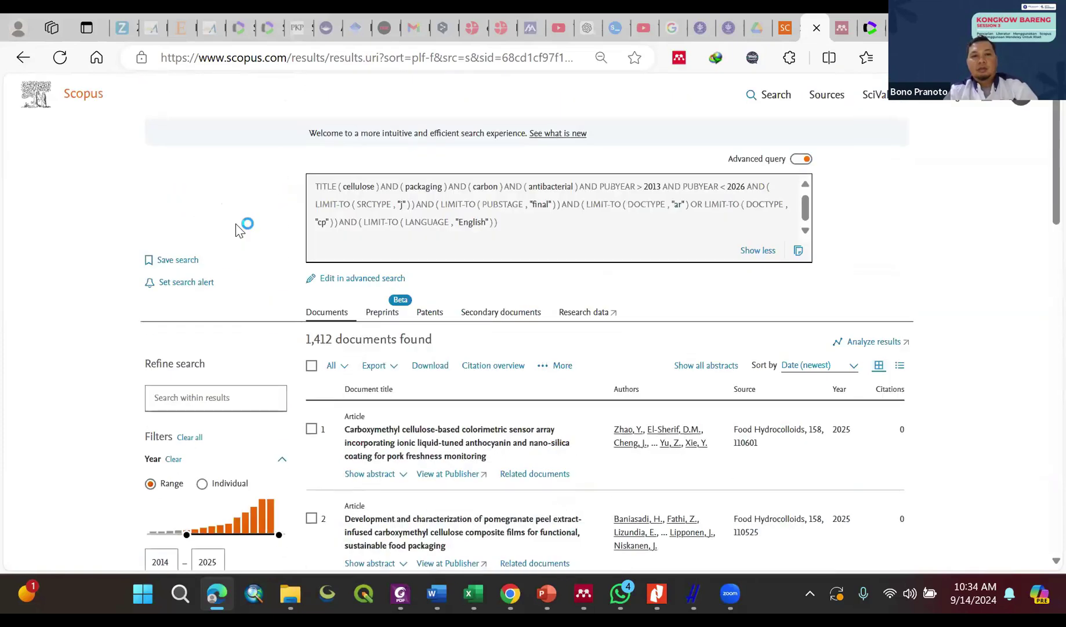
{"action": "scroll", "coordinate": [235, 224], "scroll_direction": "down", "scroll_amount": 10}
{"action": "scroll", "coordinate": [235, 229], "scroll_direction": "down", "scroll_amount": 10}
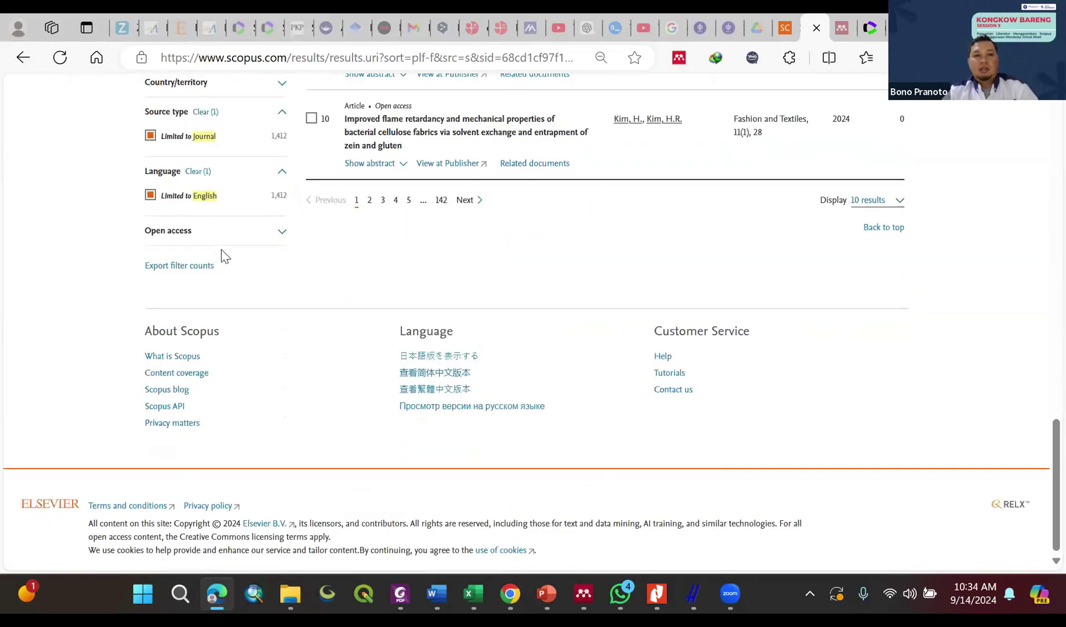
{"action": "scroll", "coordinate": [226, 256], "scroll_direction": "up", "scroll_amount": 15}
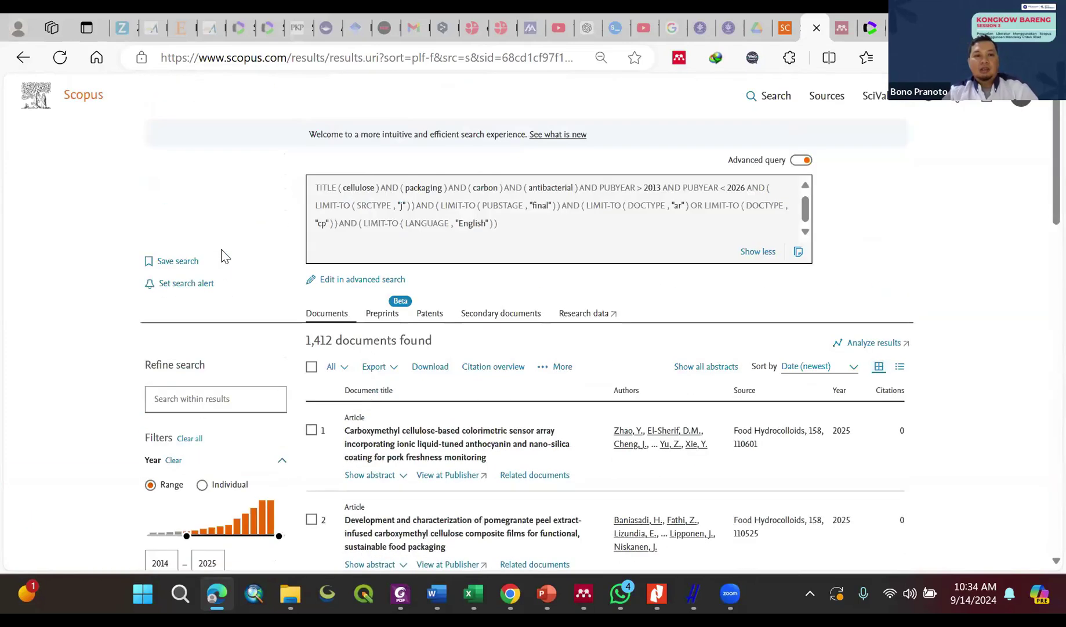
{"action": "scroll", "coordinate": [225, 256], "scroll_direction": "down", "scroll_amount": 2}
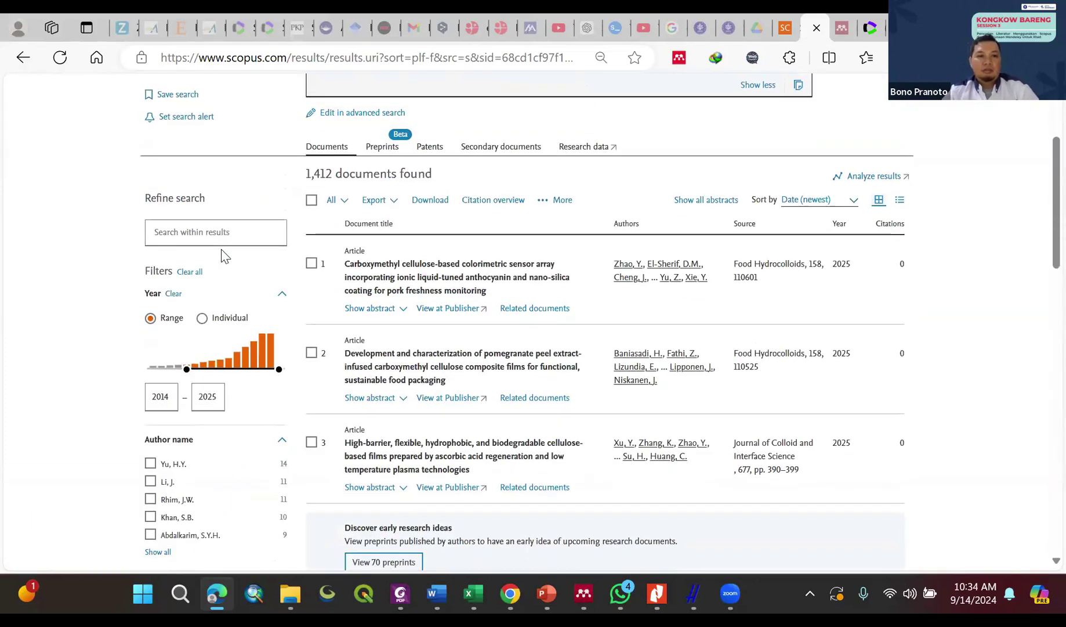
{"action": "scroll", "coordinate": [226, 256], "scroll_direction": "down", "scroll_amount": 2}
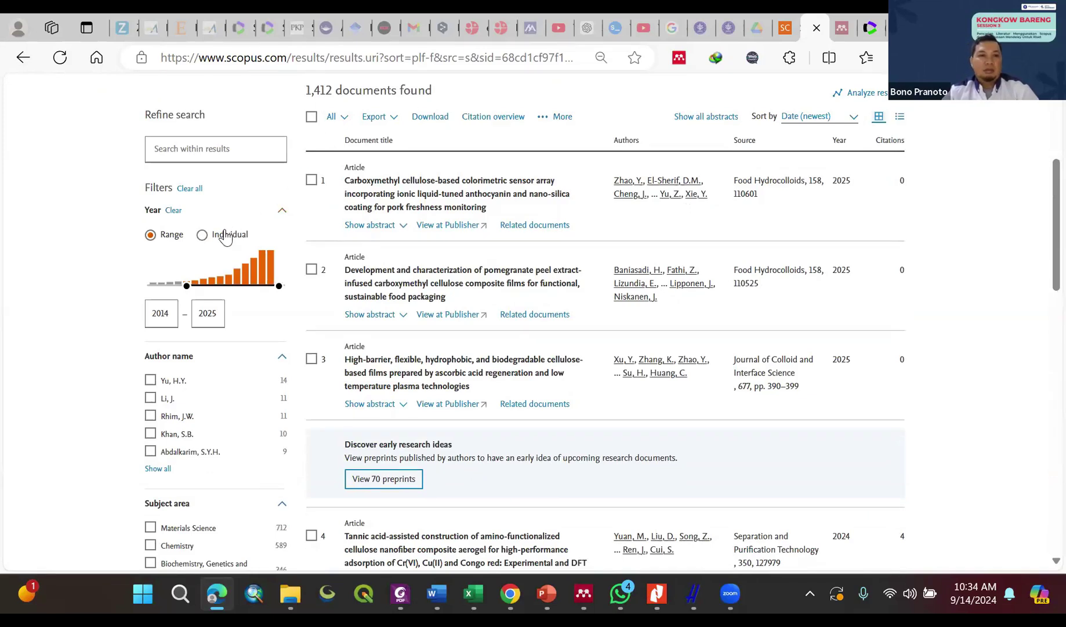
{"action": "scroll", "coordinate": [227, 233], "scroll_direction": "down", "scroll_amount": 3}
{"action": "left_click", "coordinate": [223, 152]}
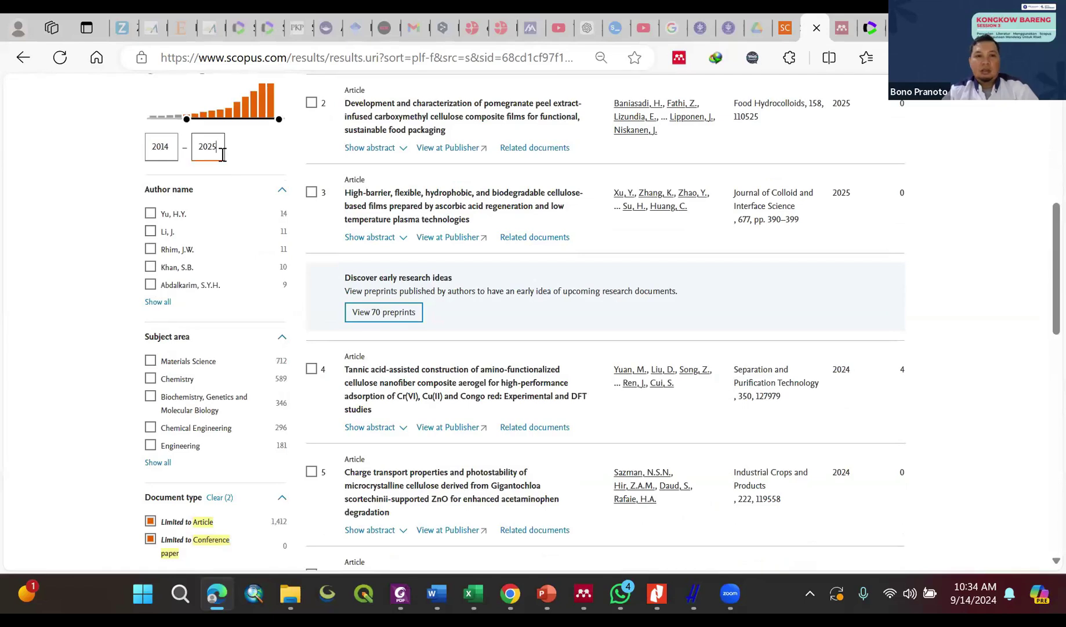
{"action": "scroll", "coordinate": [223, 156], "scroll_direction": "down", "scroll_amount": 10}
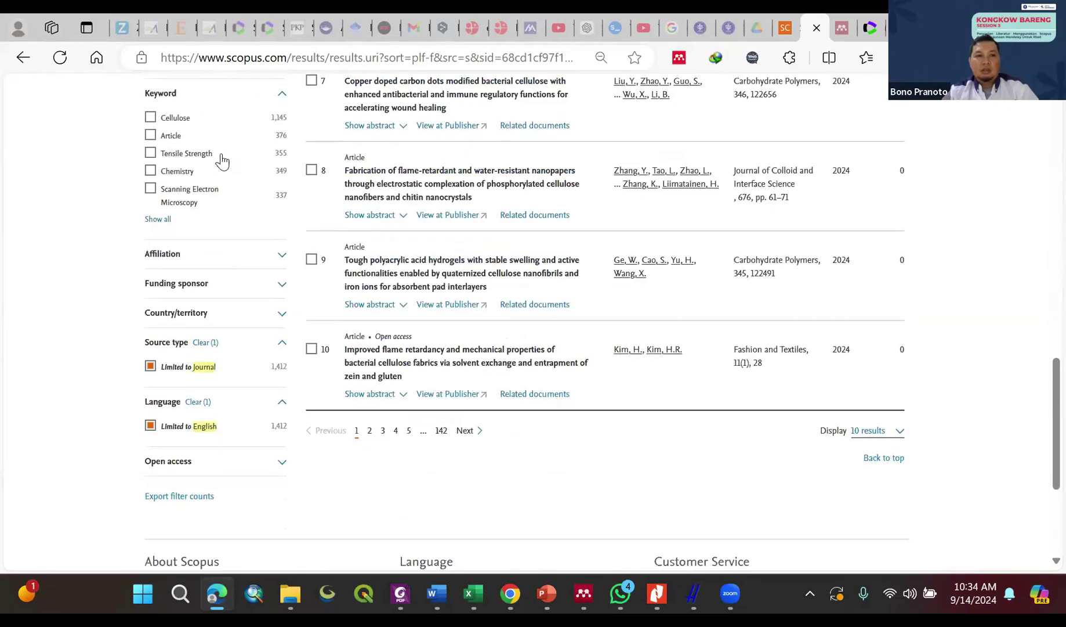
{"action": "scroll", "coordinate": [222, 162], "scroll_direction": "down", "scroll_amount": 4}
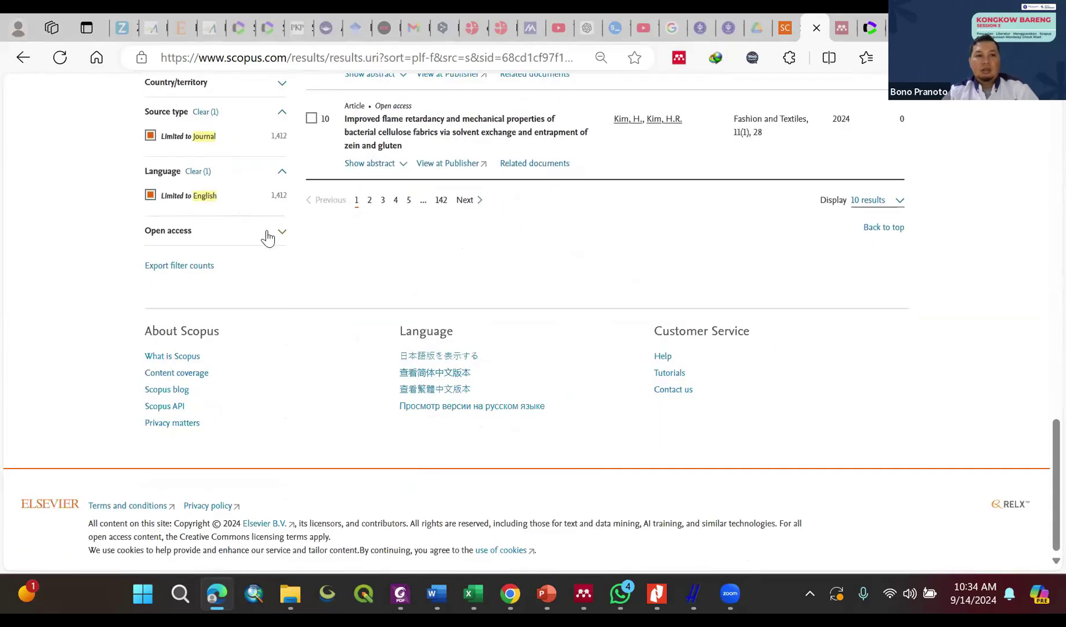
{"action": "scroll", "coordinate": [273, 240], "scroll_direction": "up", "scroll_amount": 20}
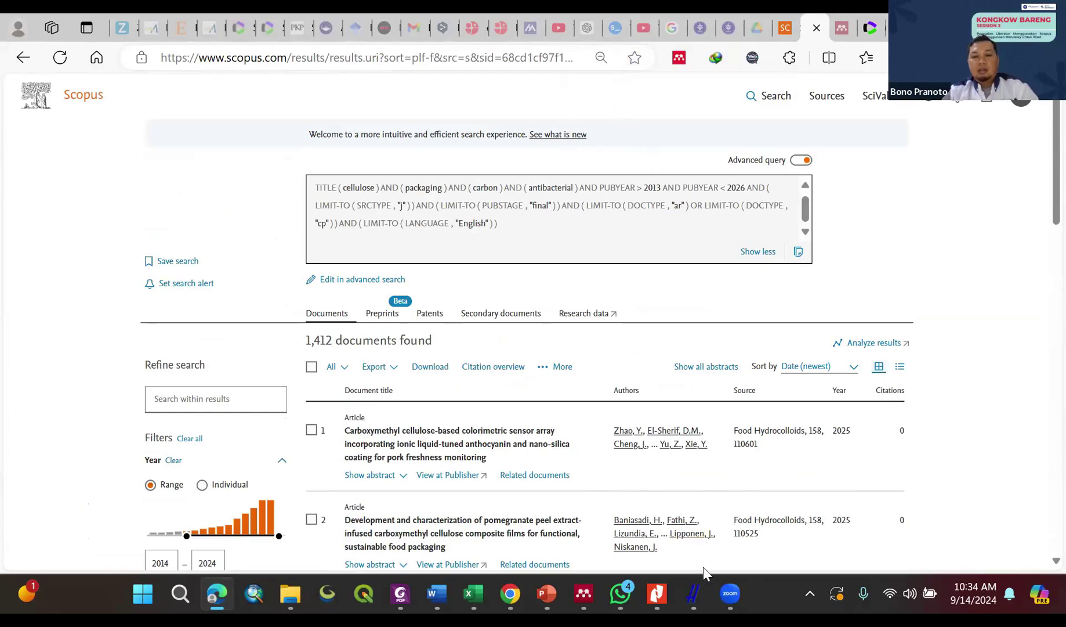
Step: Switch to Mendeley Desktop, widen the folder list and open the Intro food packaging folder
{"action": "left_click", "coordinate": [584, 594]}
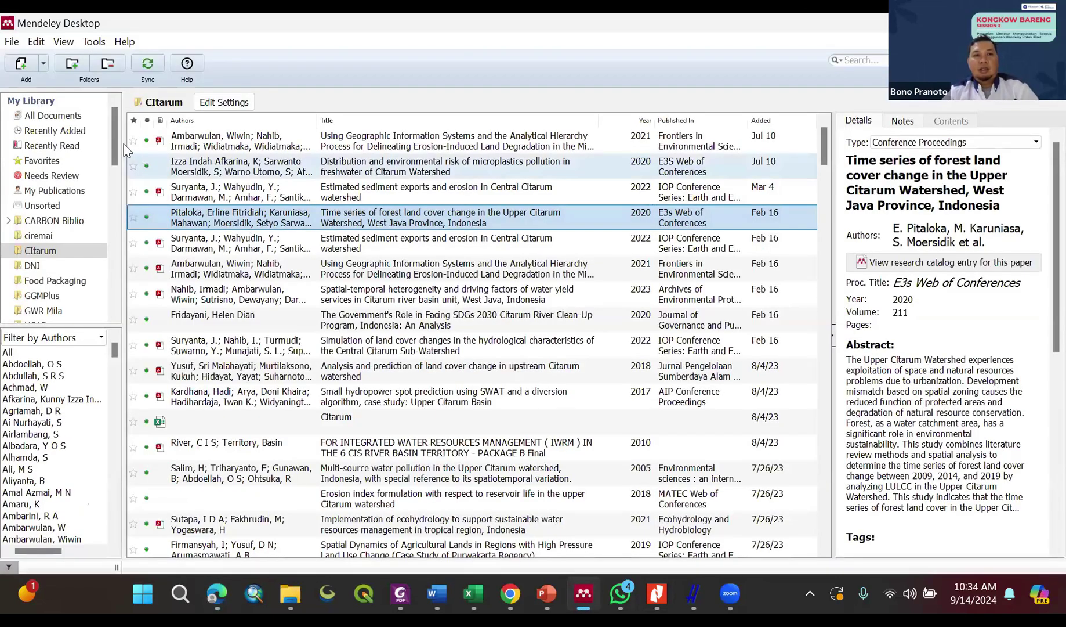
{"action": "left_click_drag", "start_coordinate": [116, 143], "coordinate": [178, 199]}
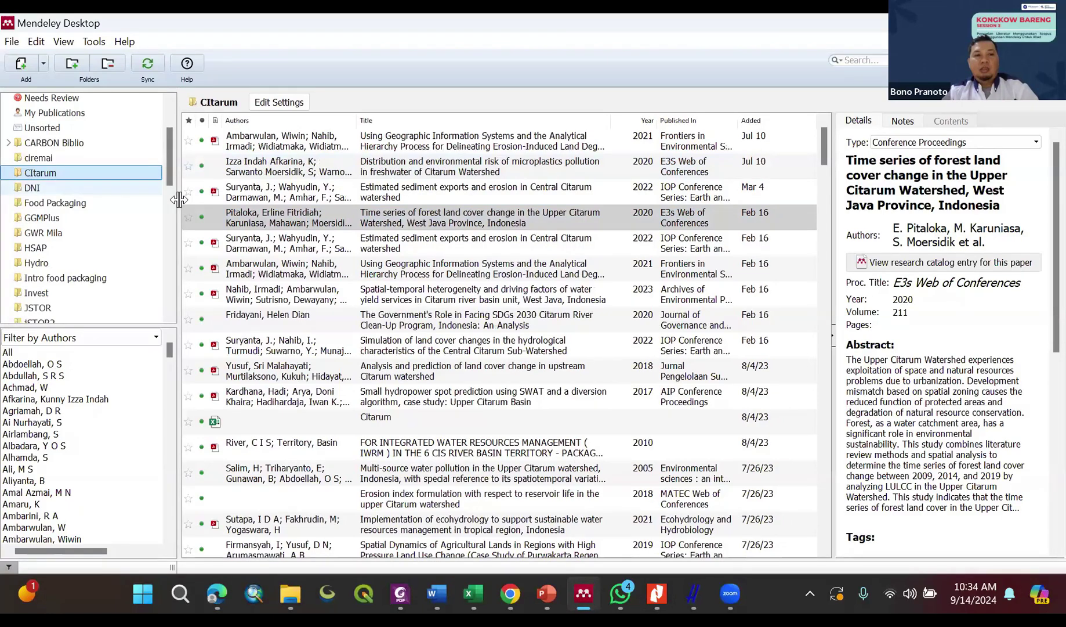
{"action": "scroll", "coordinate": [179, 199], "scroll_direction": "down", "scroll_amount": 2}
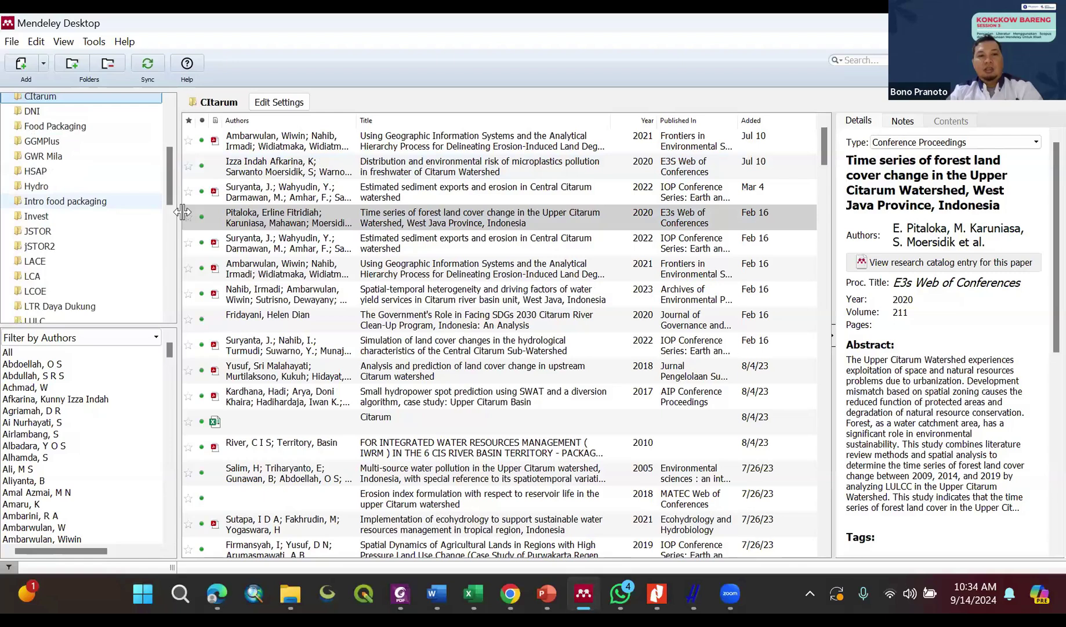
{"action": "left_click", "coordinate": [66, 201]}
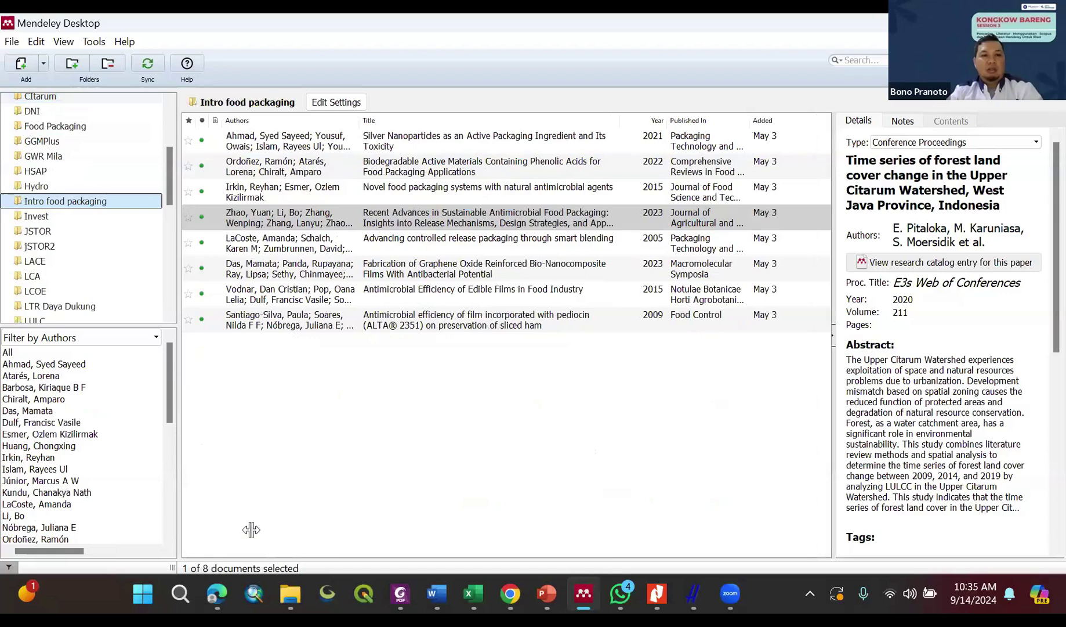
{"action": "key", "text": "F2"}
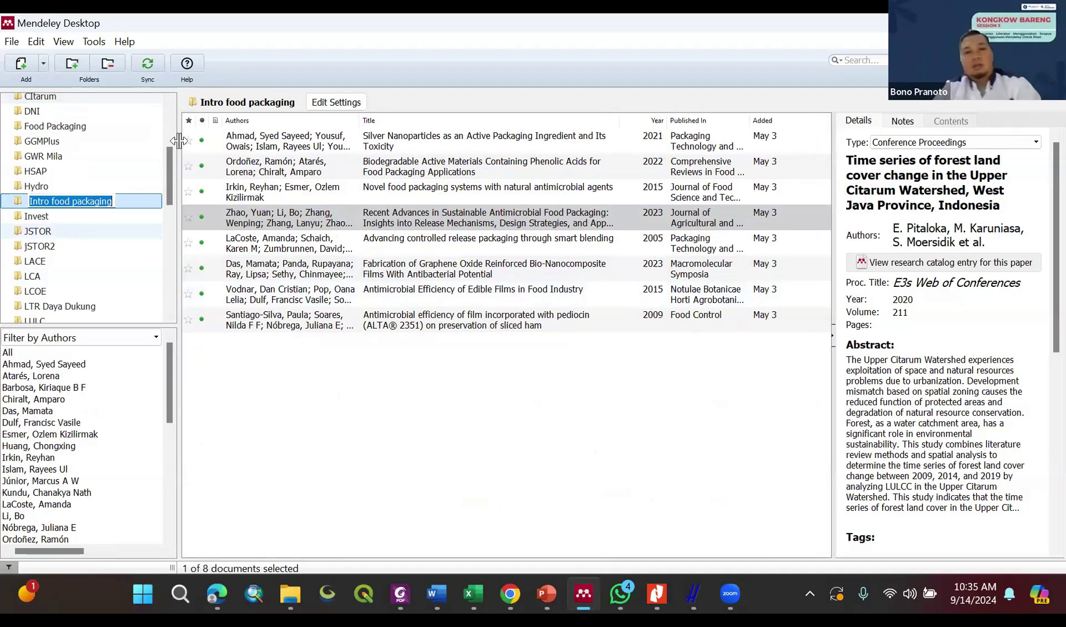
{"action": "left_click", "coordinate": [80, 65]}
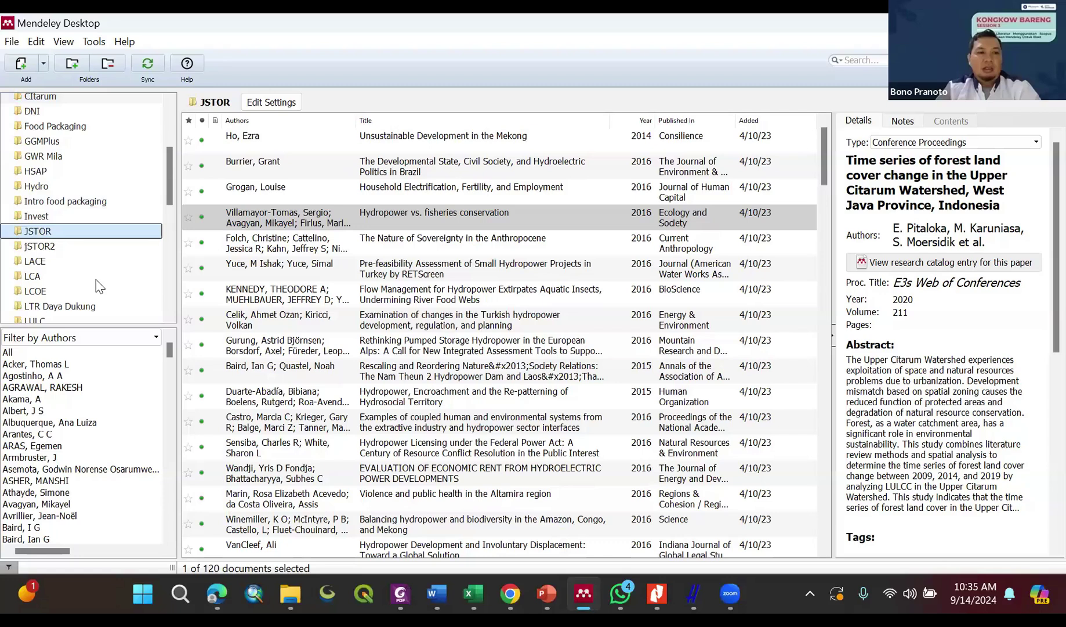
{"action": "scroll", "coordinate": [96, 279], "scroll_direction": "down", "scroll_amount": 2}
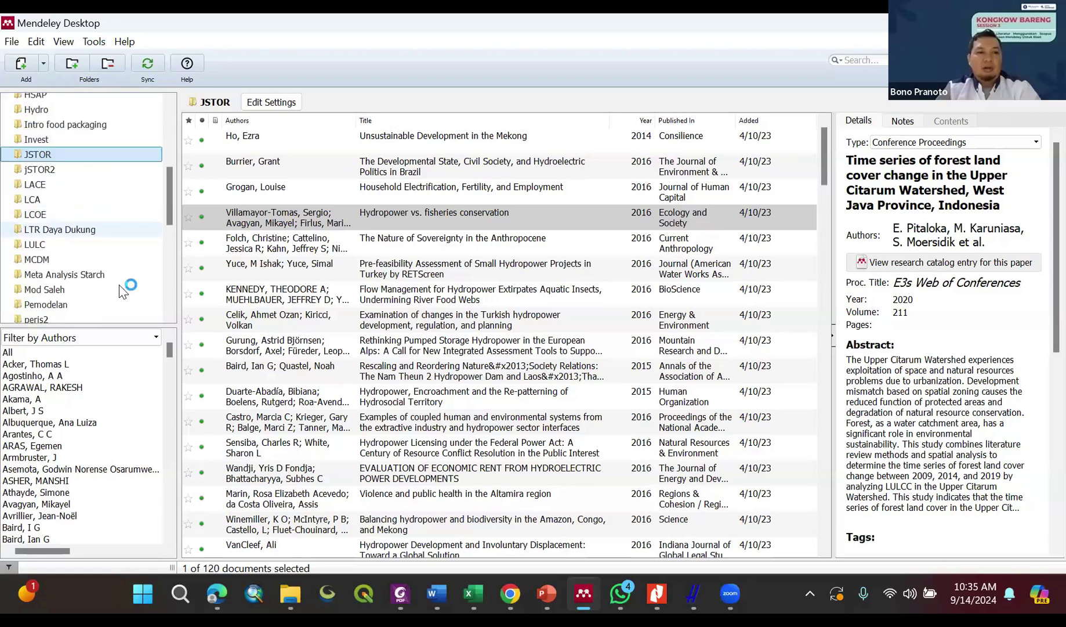
{"action": "scroll", "coordinate": [129, 300], "scroll_direction": "up", "scroll_amount": 4}
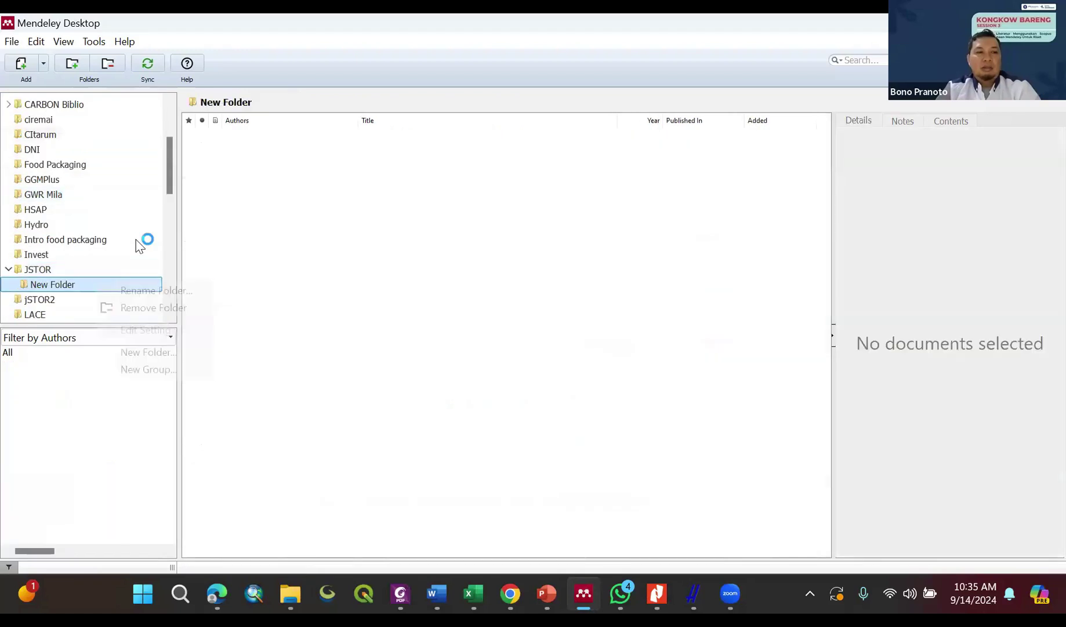
{"action": "key", "text": "Delete"}
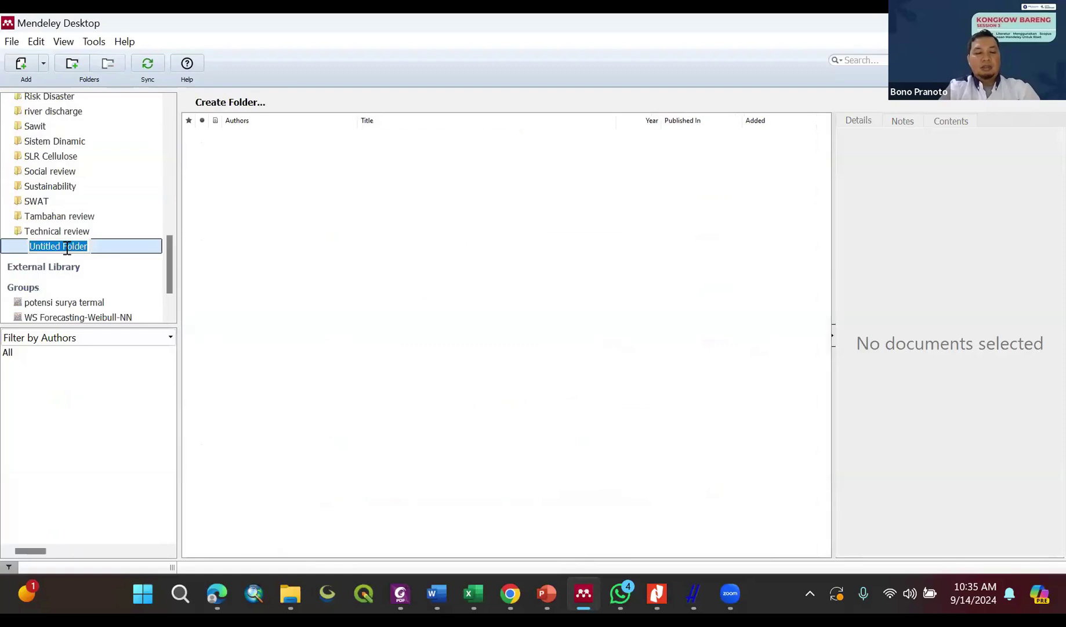
Step: Create a library folder named Tesis and add a subfolder named Publikasi 1 inside it
{"action": "type", "text": "Tesis"}
{"action": "key", "text": "Return"}
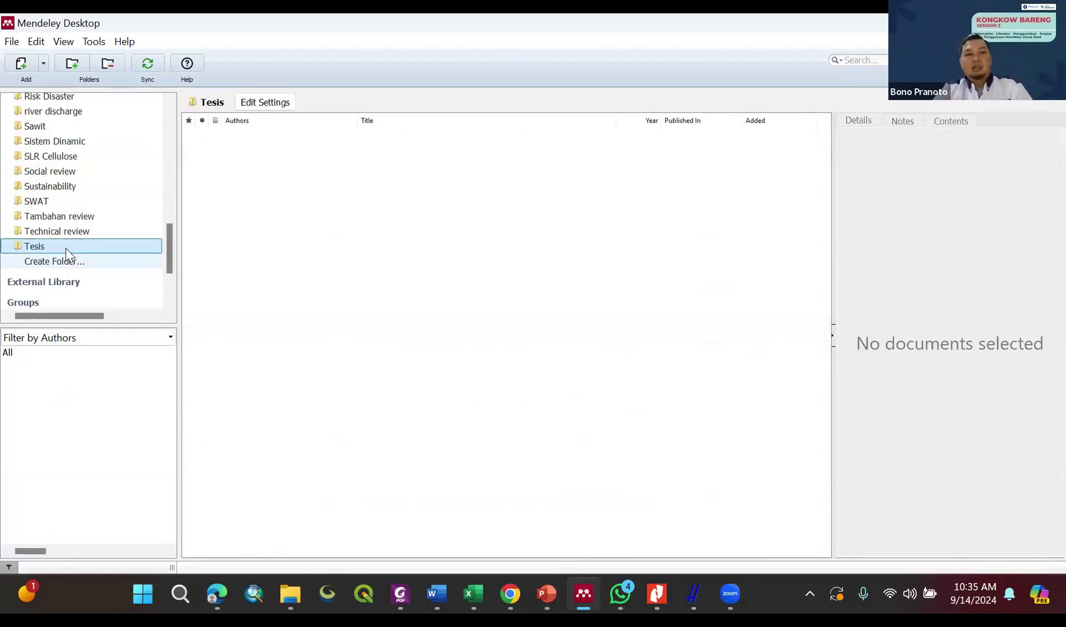
{"action": "right_click", "coordinate": [65, 247]}
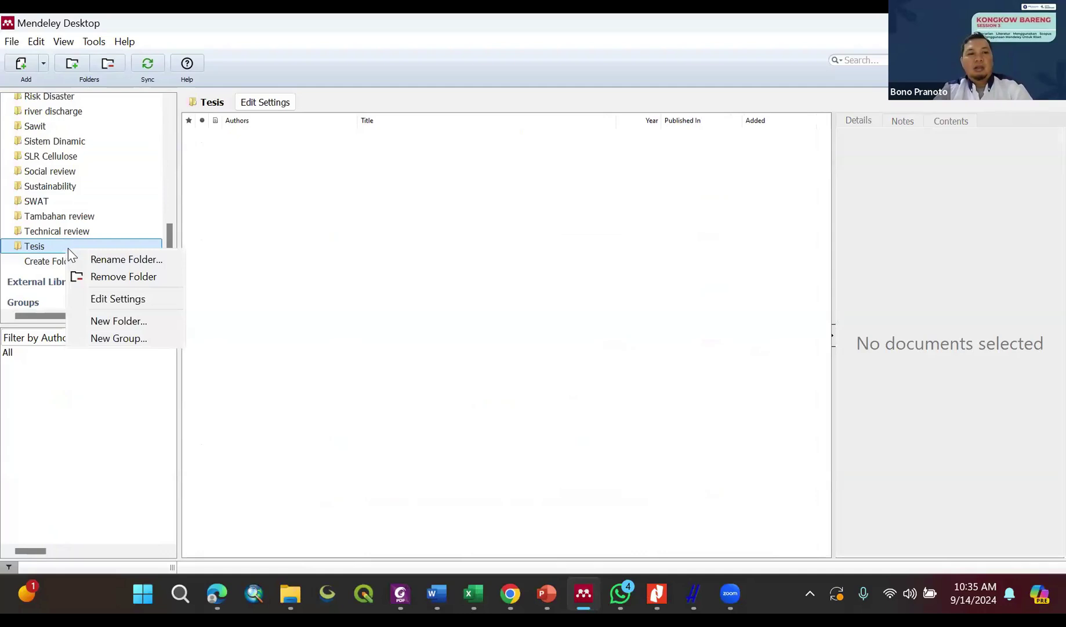
{"action": "left_click", "coordinate": [113, 321]}
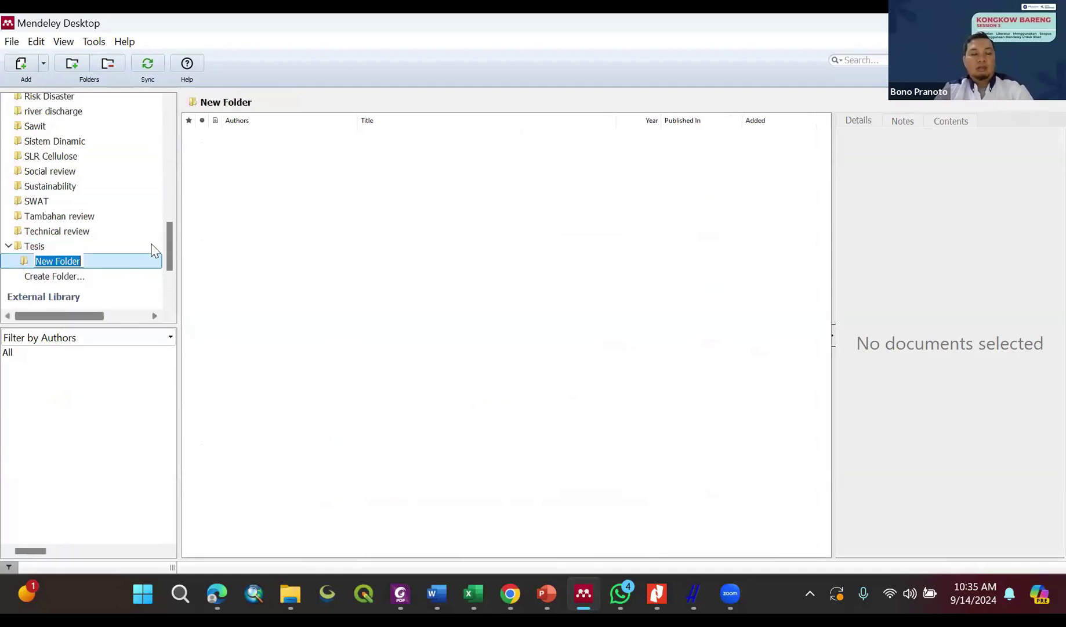
{"action": "type", "text": "Publikasi 1"}
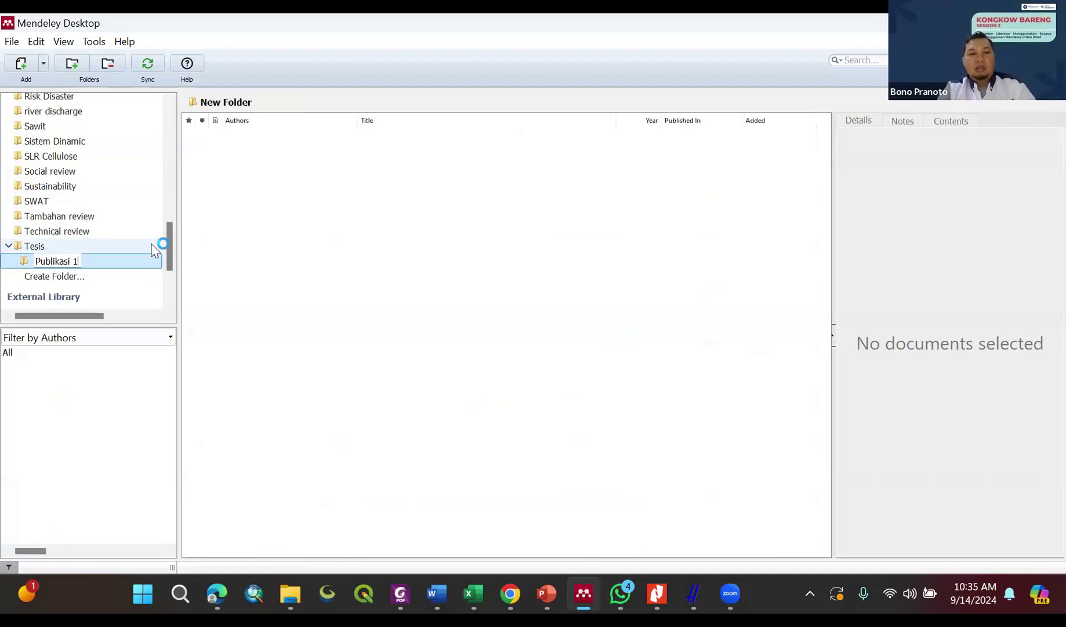
{"action": "key", "text": "Return"}
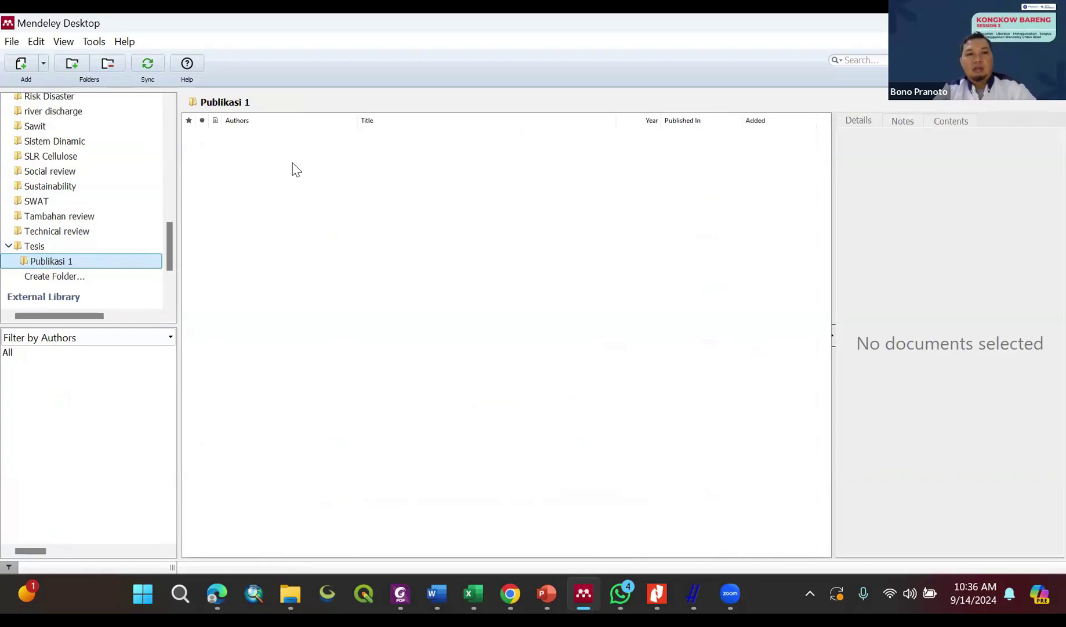
Step: Import the reference file WOS 1000_1165.ris from the Downloads folder into the Publikasi 1 folder
{"action": "left_click", "coordinate": [23, 63]}
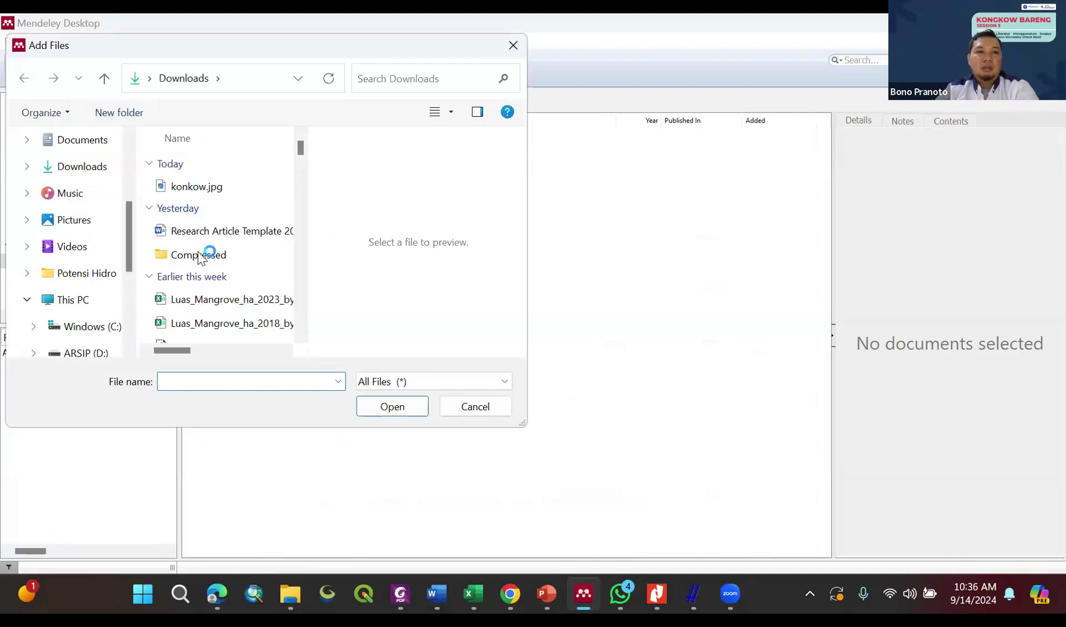
{"action": "left_click", "coordinate": [111, 170]}
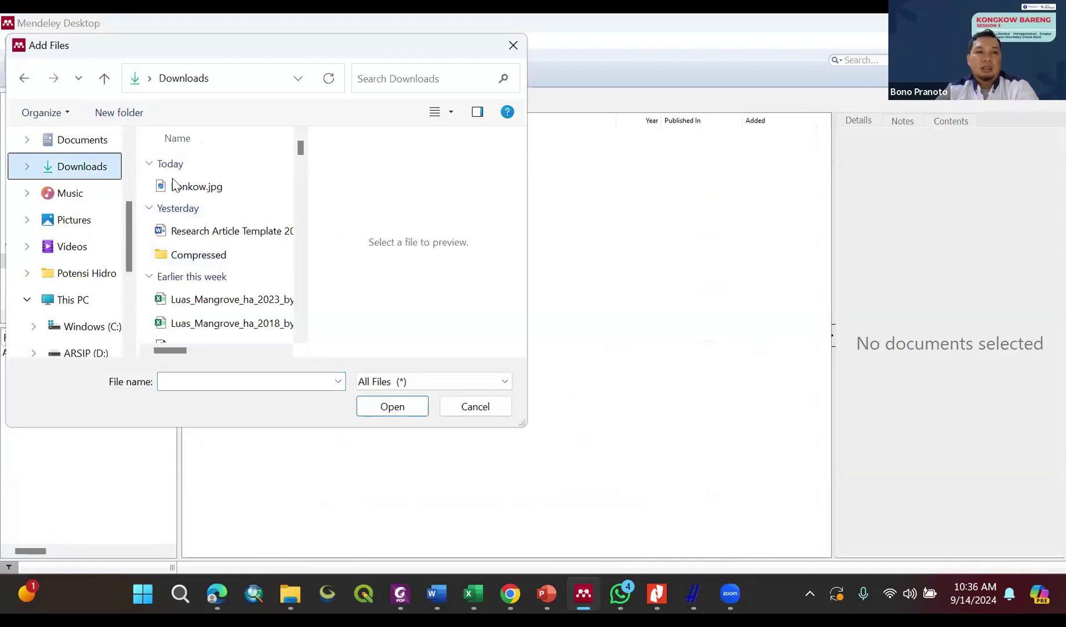
{"action": "scroll", "coordinate": [194, 238], "scroll_direction": "down", "scroll_amount": 6}
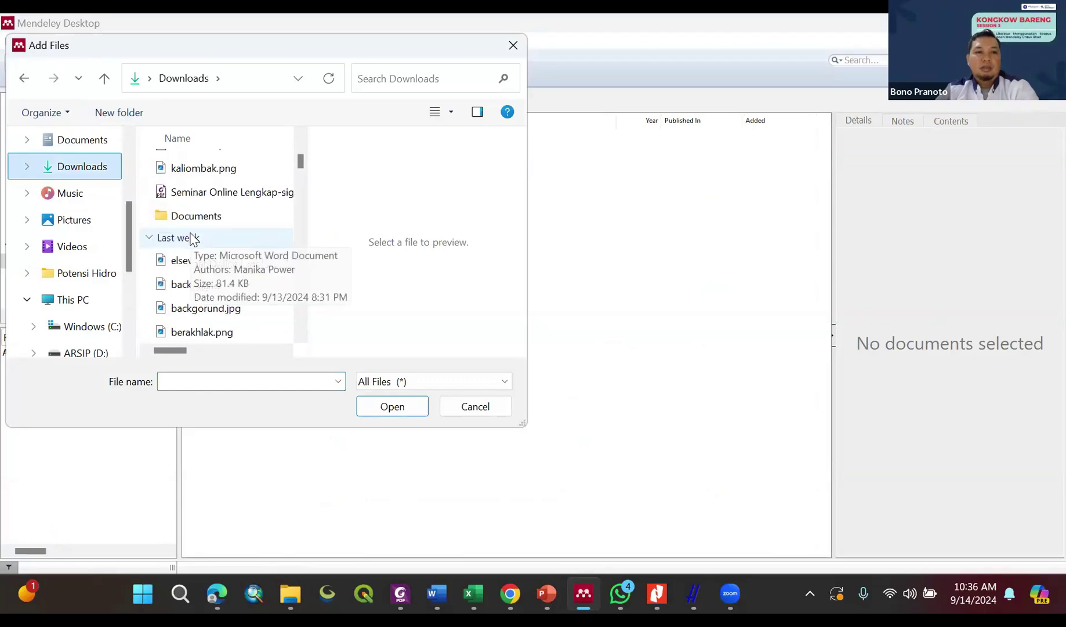
{"action": "scroll", "coordinate": [195, 235], "scroll_direction": "down", "scroll_amount": 2}
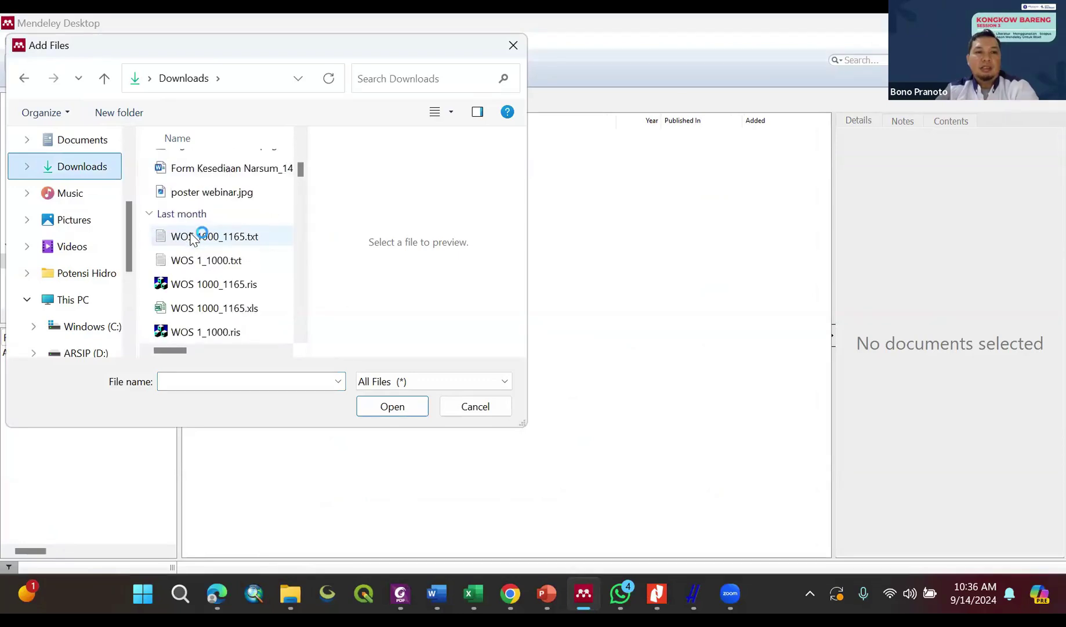
{"action": "left_click", "coordinate": [258, 288]}
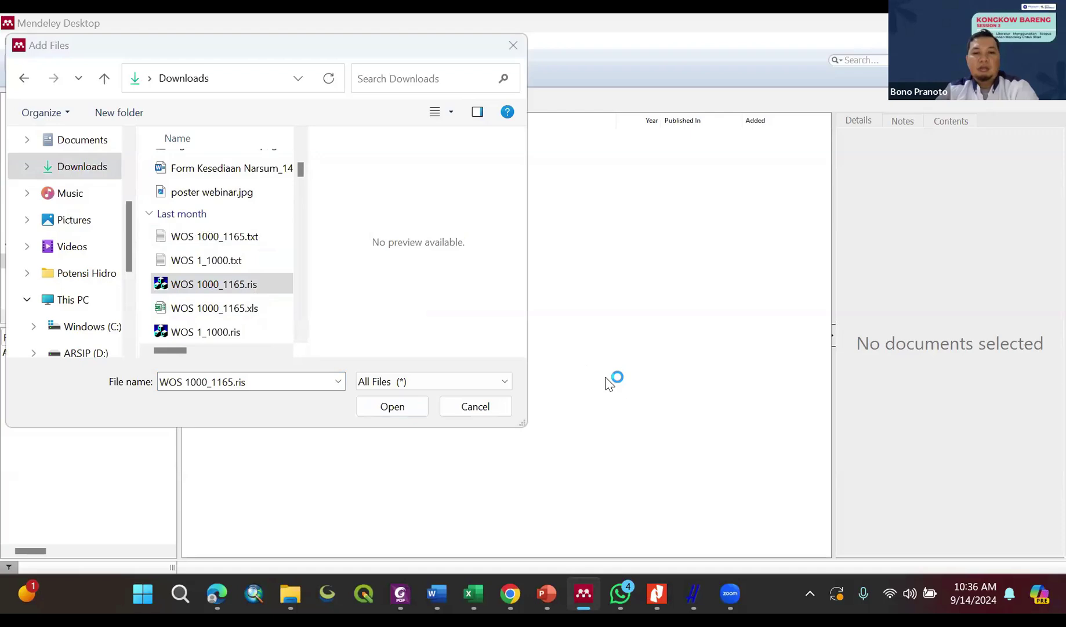
{"action": "left_click", "coordinate": [390, 406]}
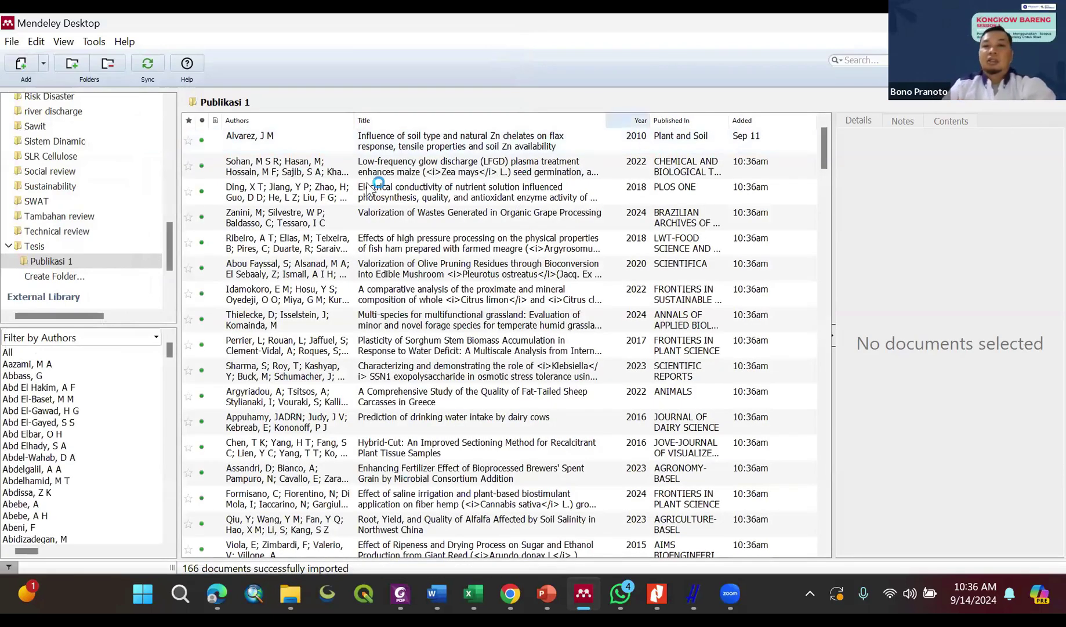
Step: Examine the imported reference on low-frequency glow discharge plasma treatment, from abstract to keywords and catalog IDs, and look through the Publikasi 1 list
{"action": "left_click", "coordinate": [305, 173]}
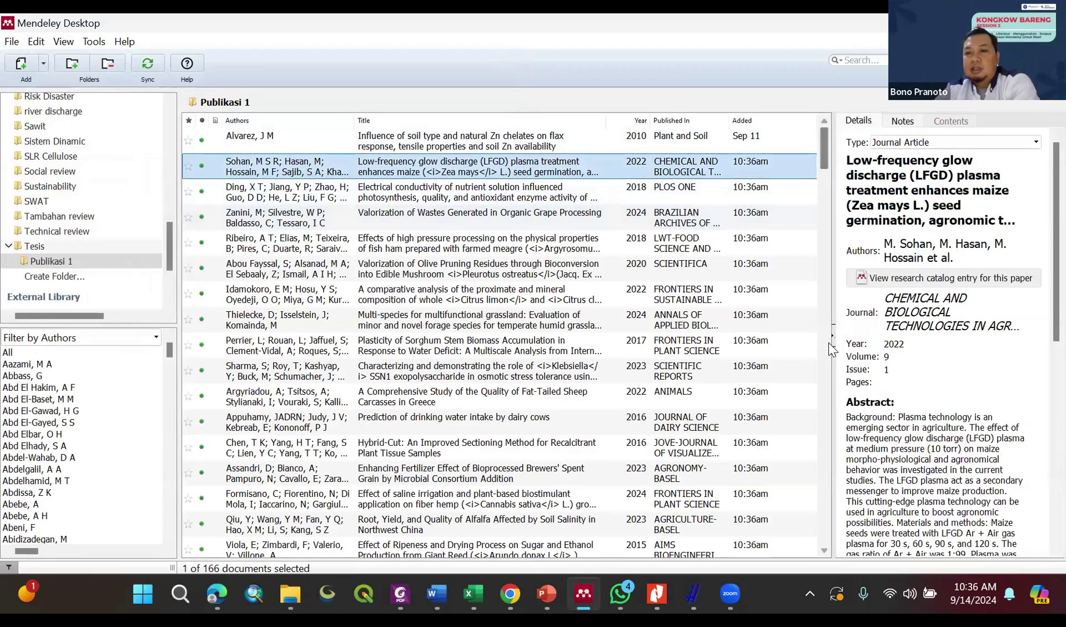
{"action": "scroll", "coordinate": [913, 322], "scroll_direction": "down", "scroll_amount": 1}
{"action": "scroll", "coordinate": [914, 322], "scroll_direction": "up", "scroll_amount": 1}
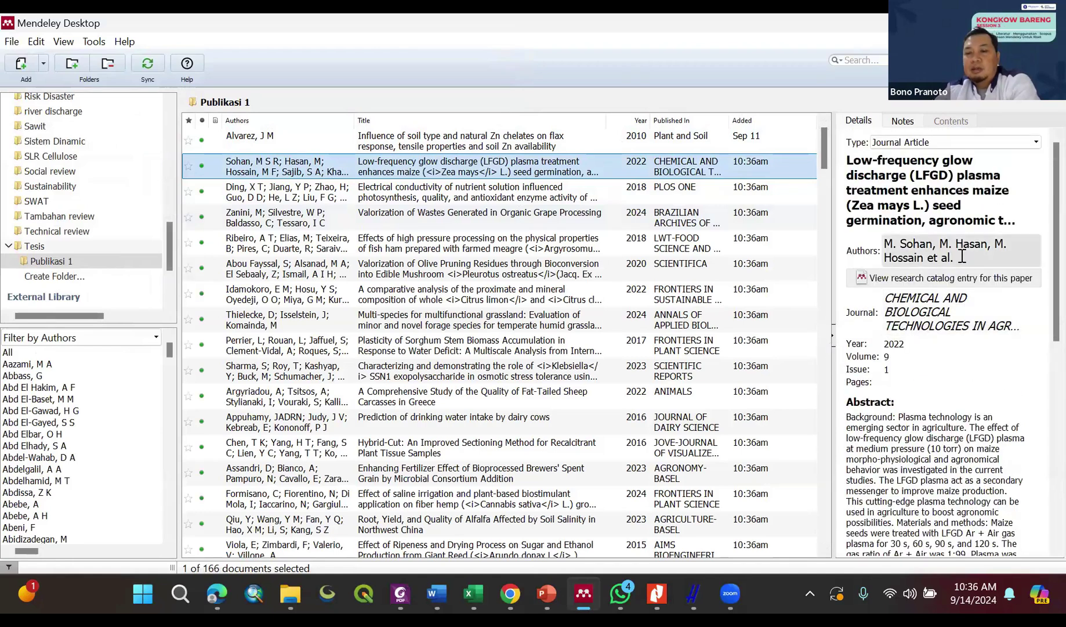
{"action": "scroll", "coordinate": [962, 256], "scroll_direction": "down", "scroll_amount": 5}
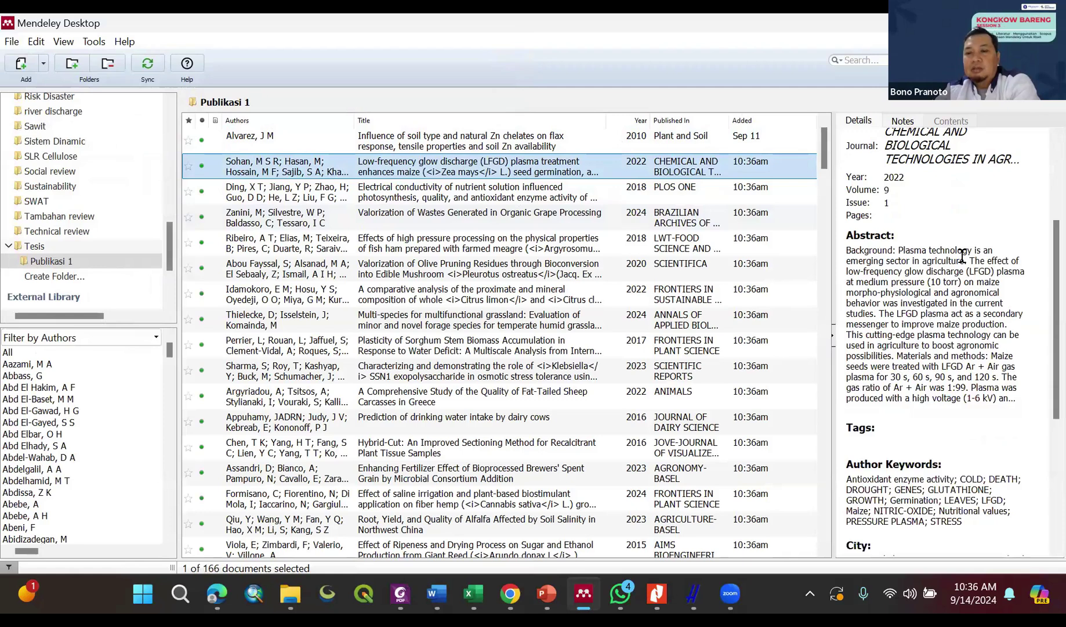
{"action": "scroll", "coordinate": [962, 256], "scroll_direction": "down", "scroll_amount": 8}
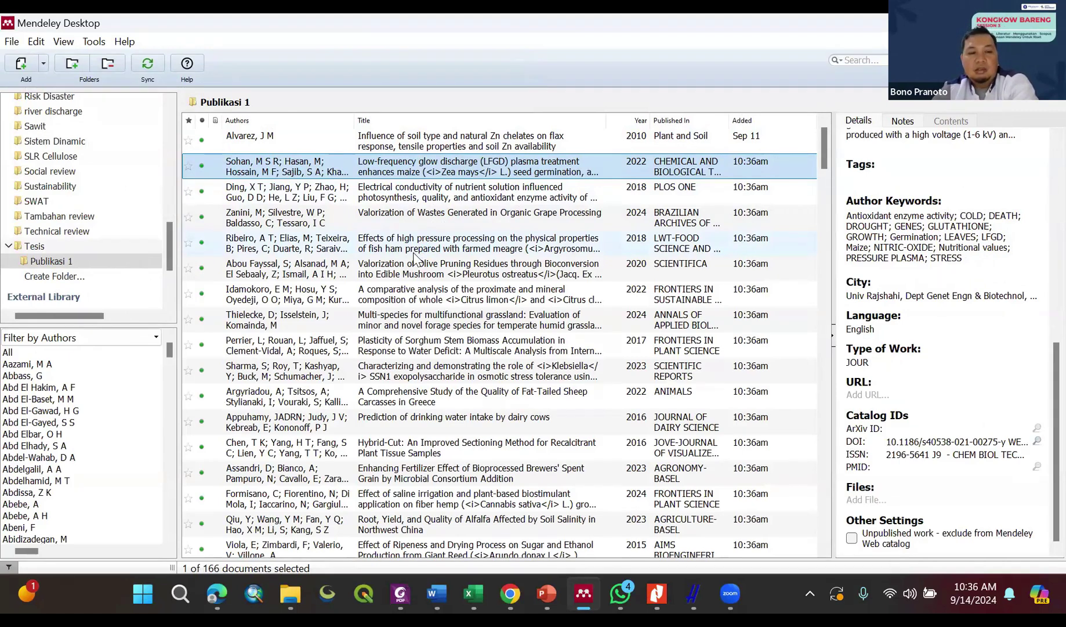
{"action": "scroll", "coordinate": [415, 257], "scroll_direction": "down", "scroll_amount": 1}
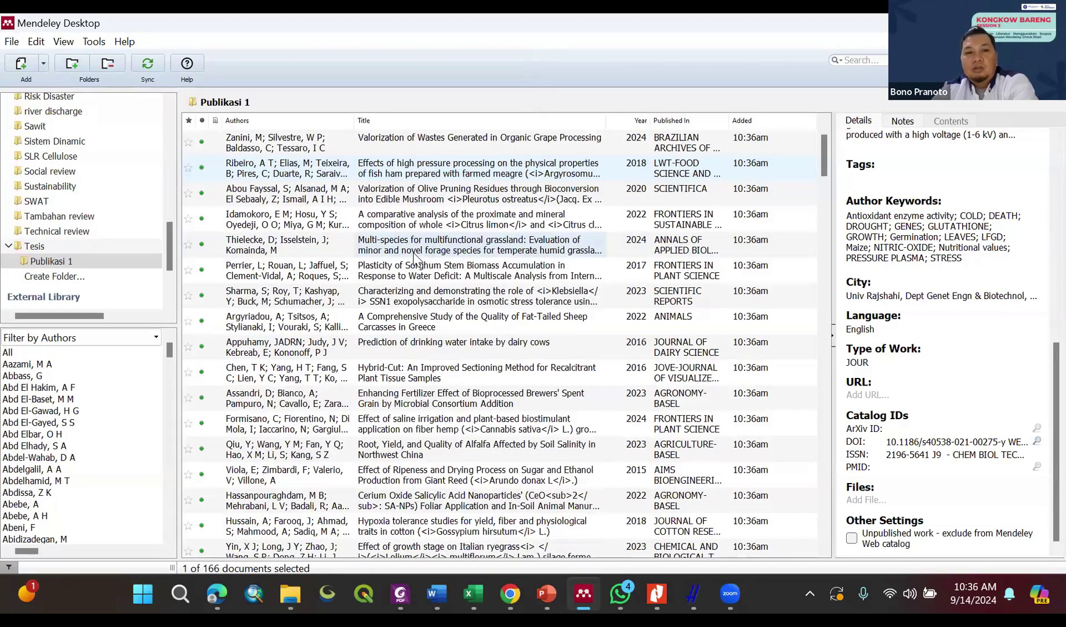
{"action": "scroll", "coordinate": [415, 257], "scroll_direction": "down", "scroll_amount": 6}
{"action": "scroll", "coordinate": [414, 257], "scroll_direction": "down", "scroll_amount": 6}
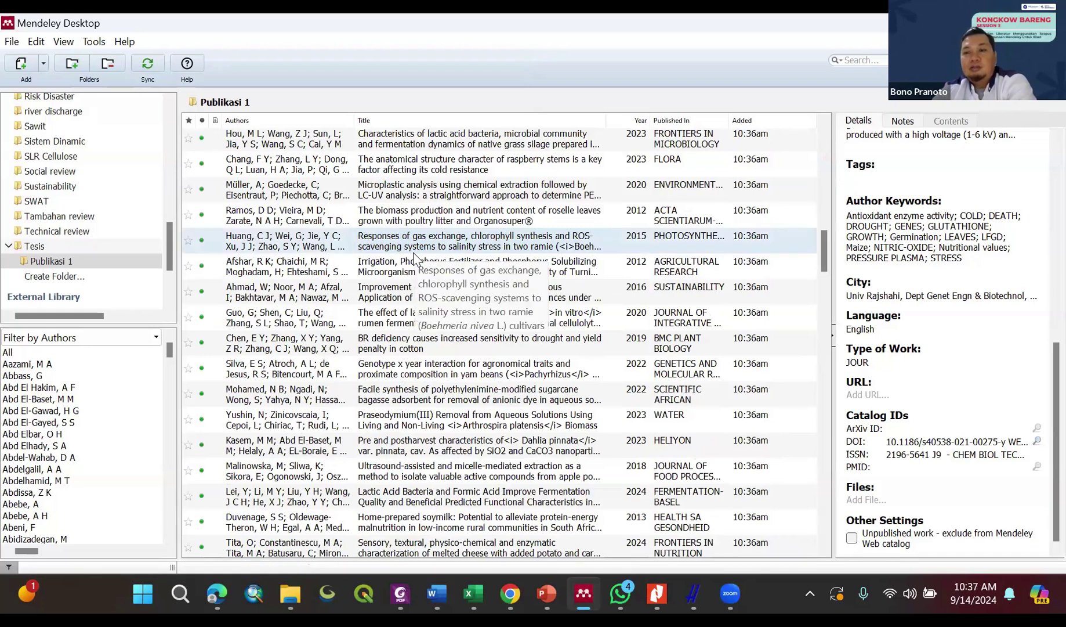
Step: Switch to the Web of Science results in the browser and examine the refined query and filter categories, from publication years to funding agencies
{"action": "left_click", "coordinate": [214, 591]}
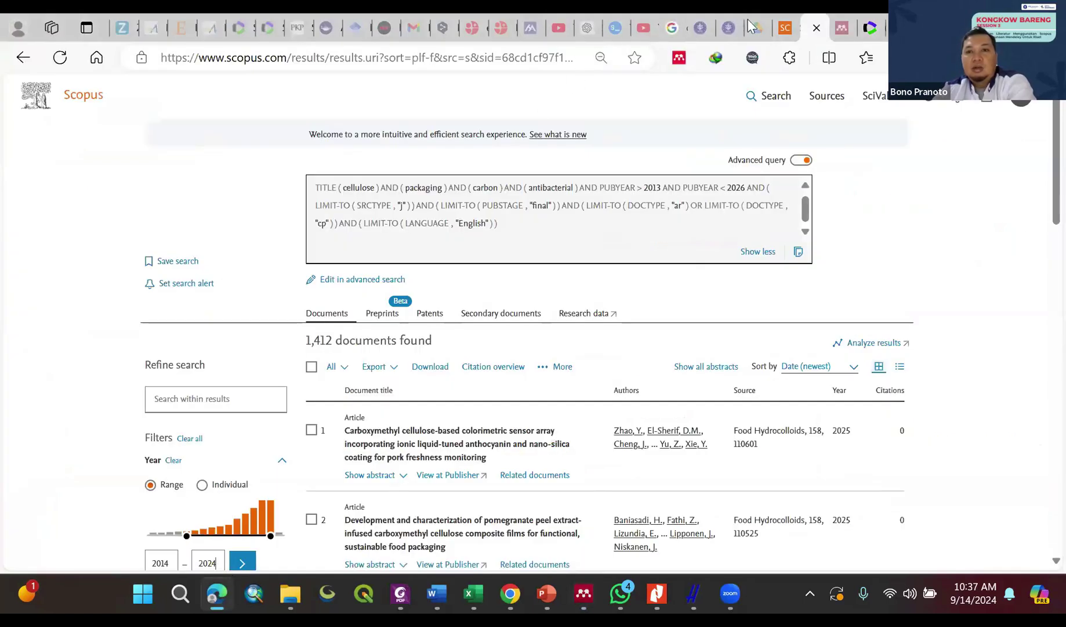
{"action": "left_click", "coordinate": [871, 27]}
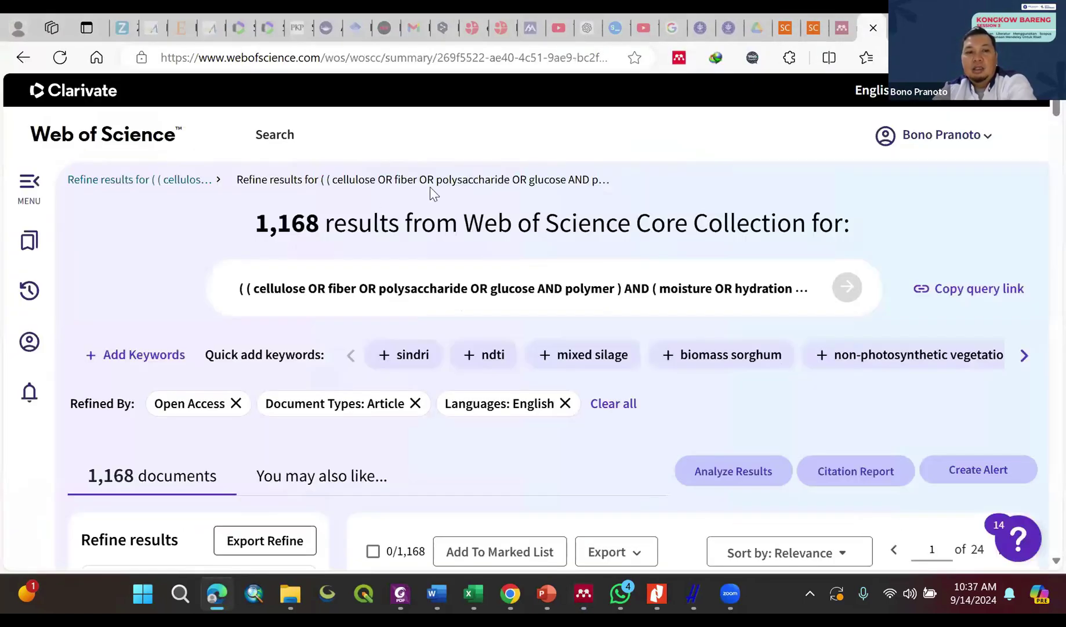
{"action": "scroll", "coordinate": [369, 197], "scroll_direction": "down", "scroll_amount": 5}
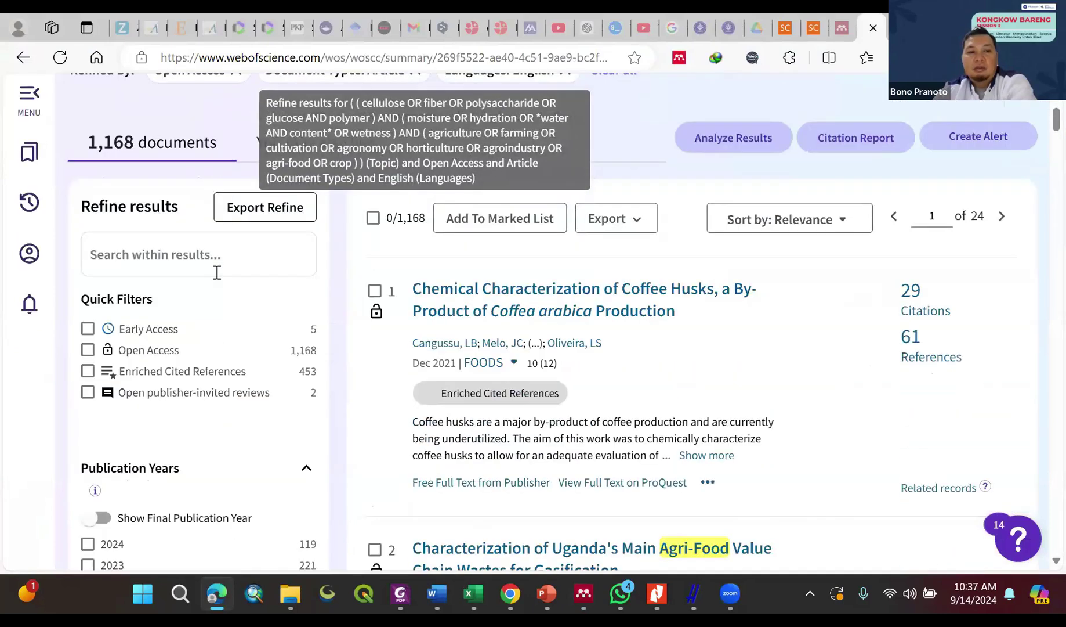
{"action": "scroll", "coordinate": [360, 248], "scroll_direction": "up", "scroll_amount": 5}
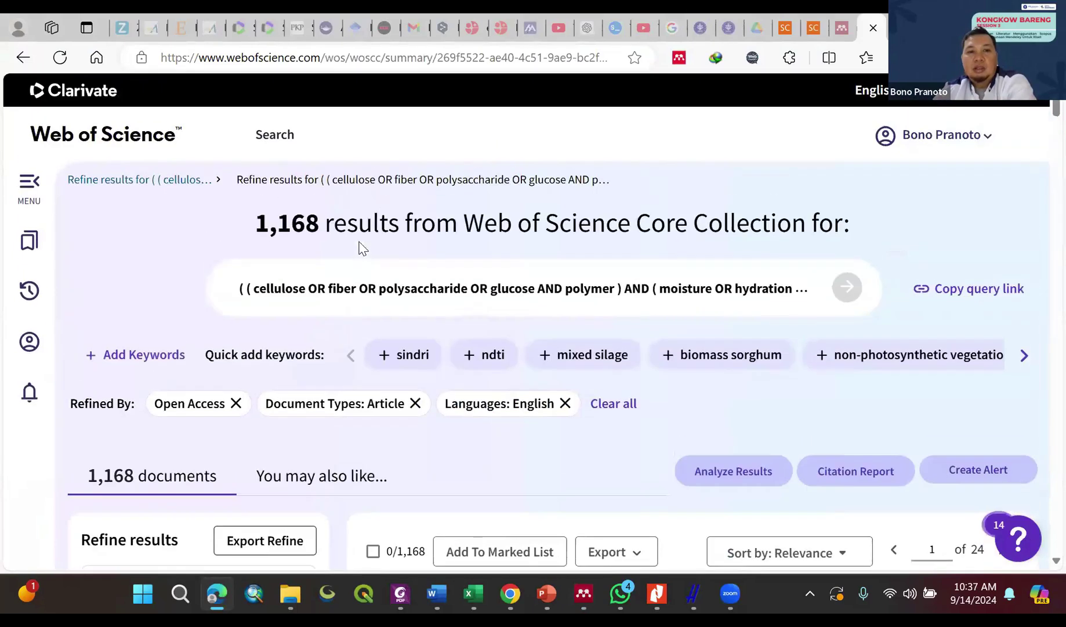
{"action": "scroll", "coordinate": [400, 279], "scroll_direction": "down", "scroll_amount": 5}
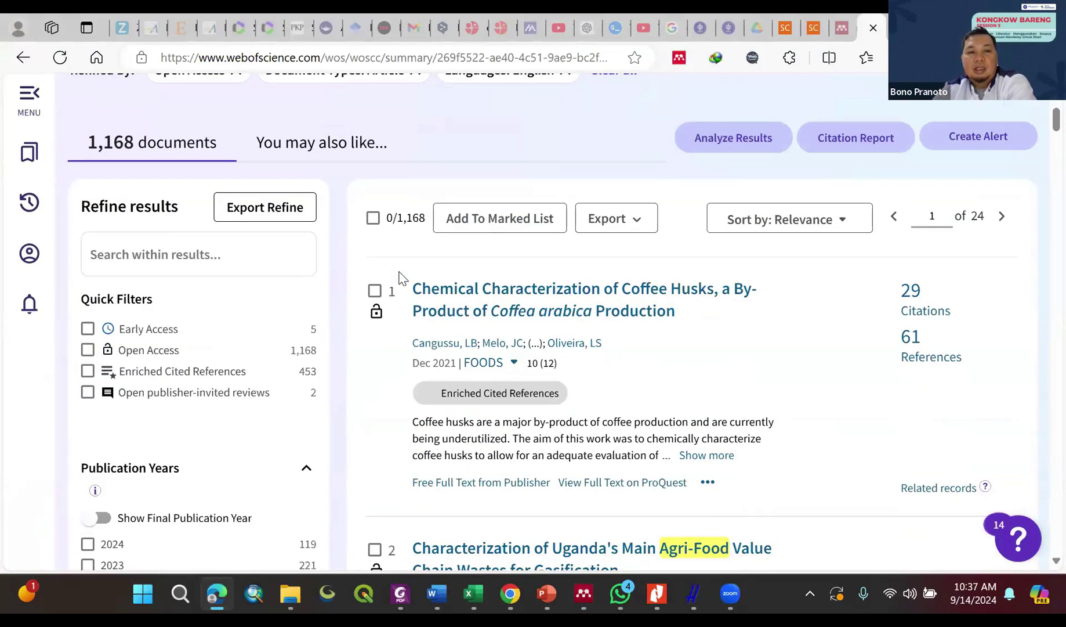
{"action": "scroll", "coordinate": [400, 279], "scroll_direction": "down", "scroll_amount": 6}
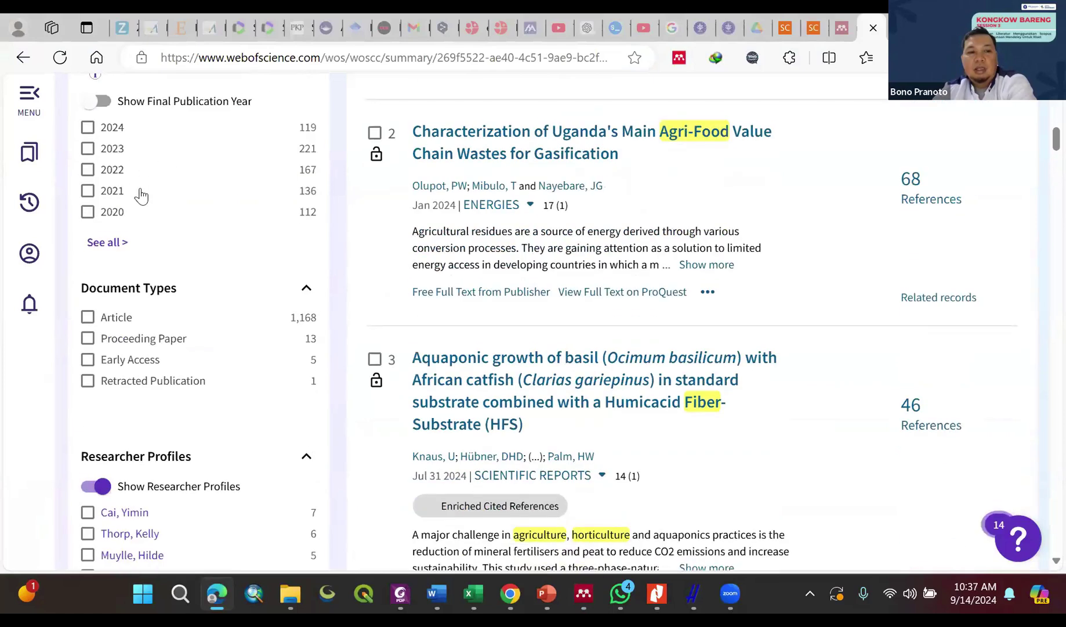
{"action": "scroll", "coordinate": [142, 195], "scroll_direction": "down", "scroll_amount": 6}
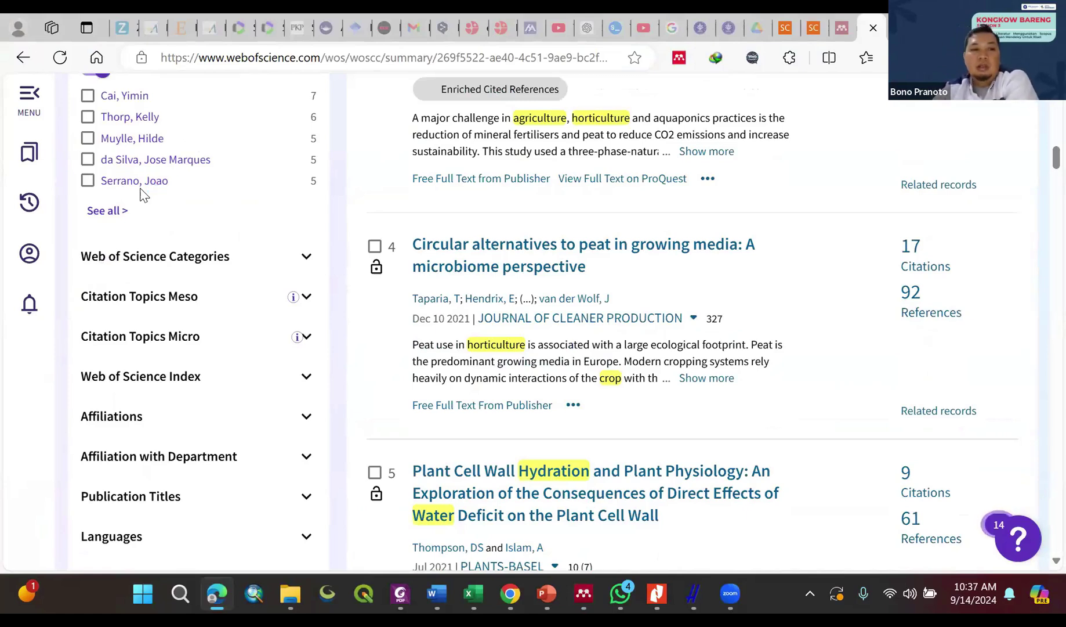
{"action": "scroll", "coordinate": [142, 195], "scroll_direction": "down", "scroll_amount": 4}
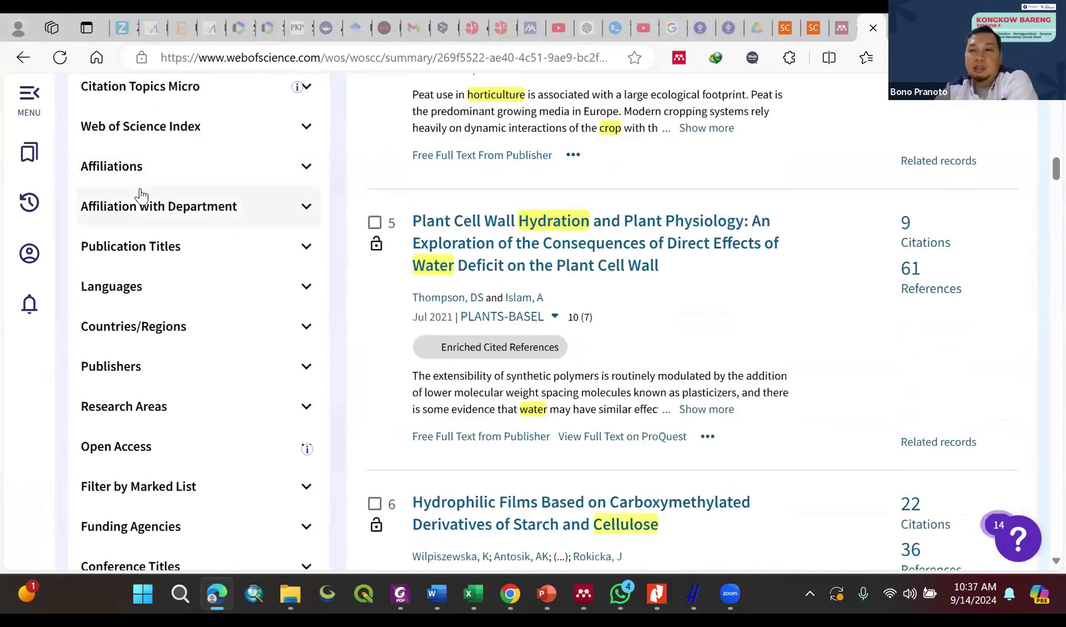
{"action": "scroll", "coordinate": [143, 194], "scroll_direction": "up", "scroll_amount": 7}
{"action": "scroll", "coordinate": [142, 194], "scroll_direction": "up", "scroll_amount": 8}
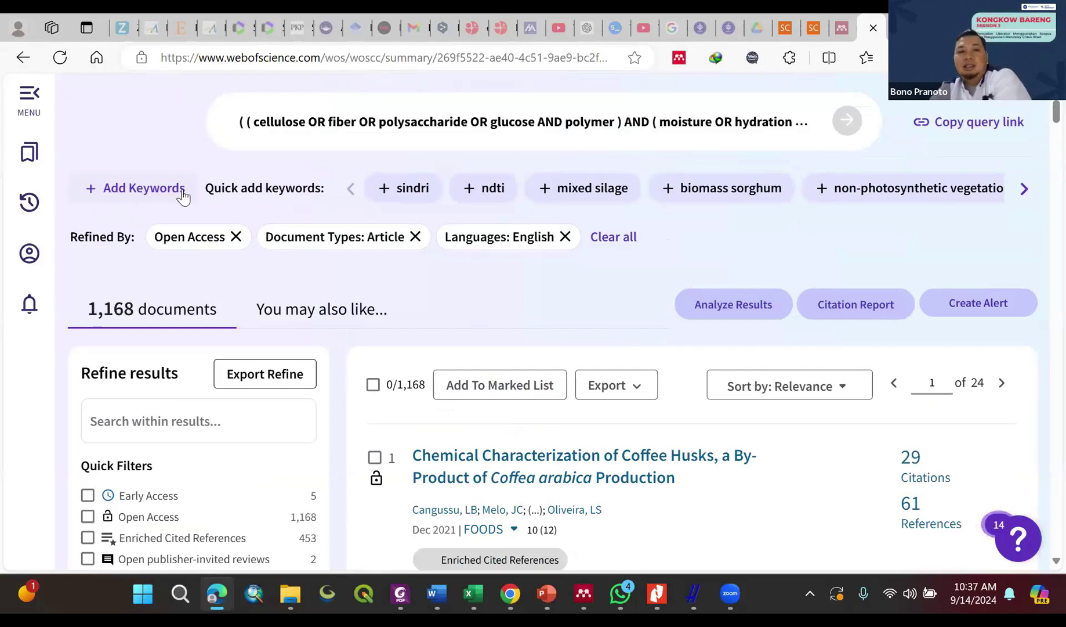
Step: Select all results on the page, set a RIS export to cover records 1 to 1000, and cancel the export
{"action": "scroll", "coordinate": [200, 258], "scroll_direction": "down", "scroll_amount": 3}
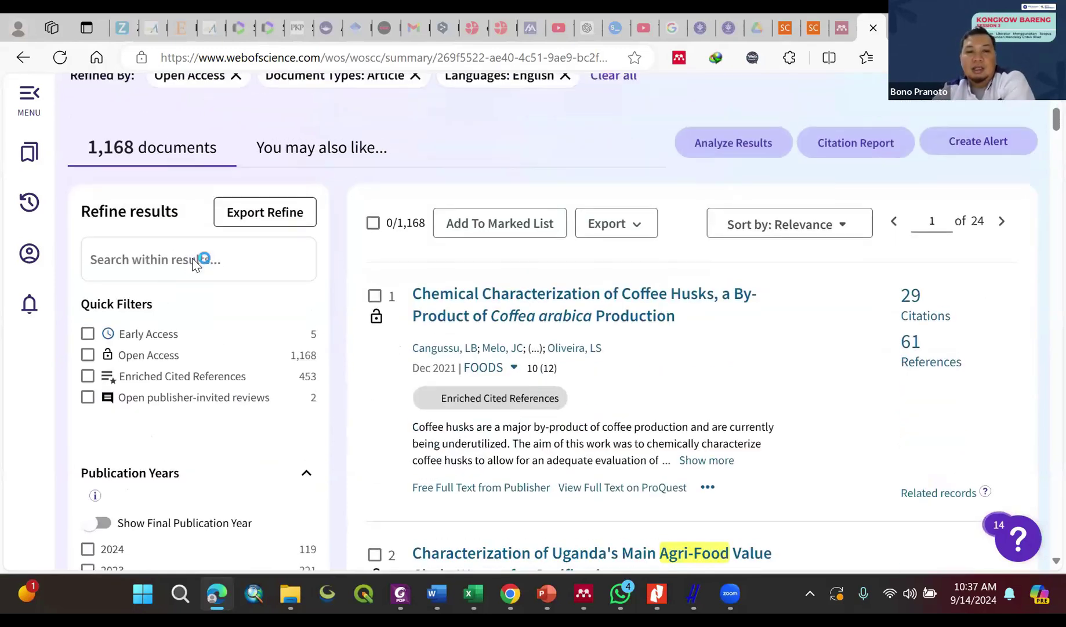
{"action": "left_click", "coordinate": [372, 224]}
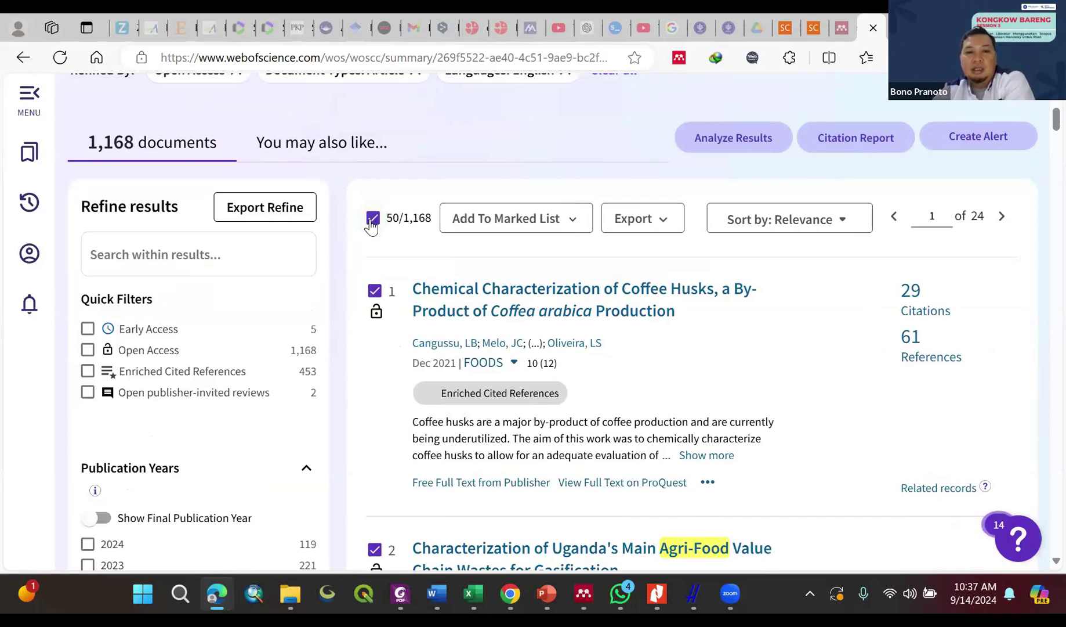
{"action": "left_click", "coordinate": [653, 220]}
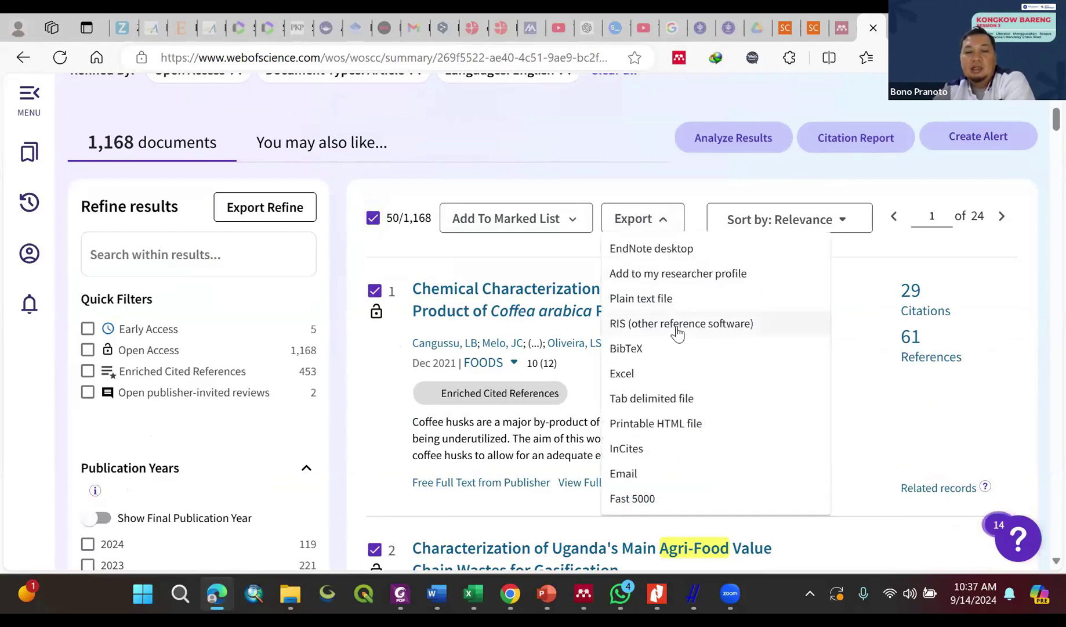
{"action": "left_click", "coordinate": [678, 326]}
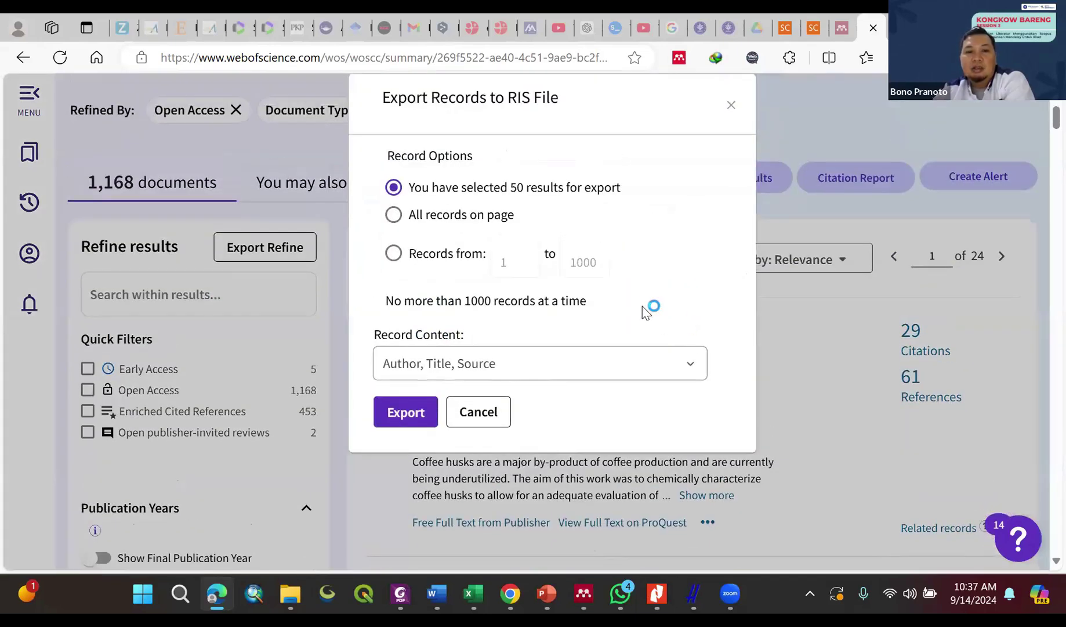
{"action": "left_click", "coordinate": [447, 261]}
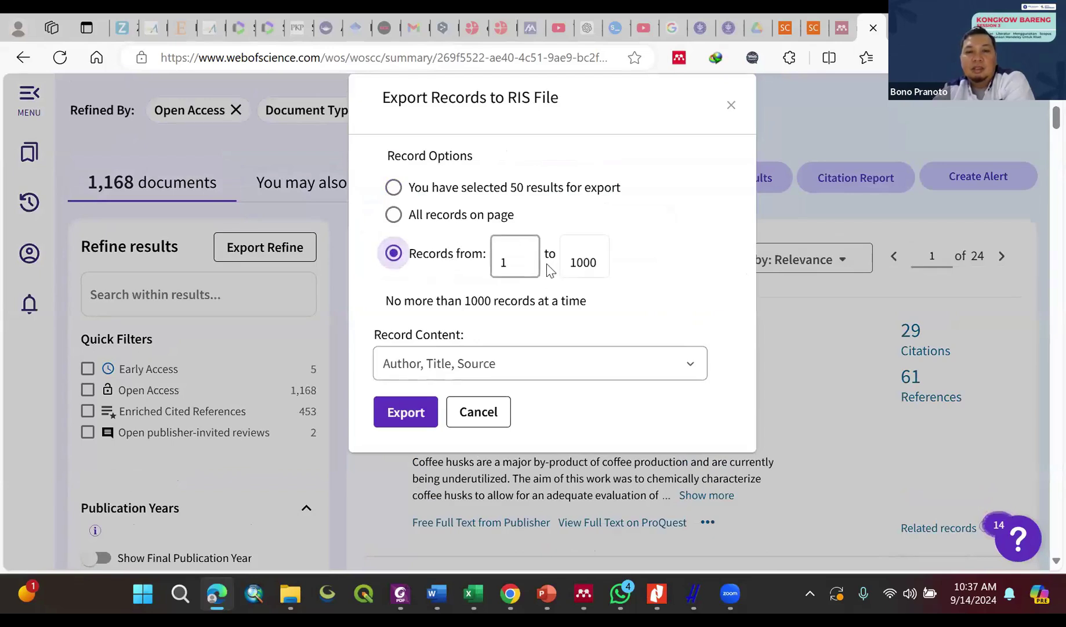
{"action": "left_click", "coordinate": [593, 268]}
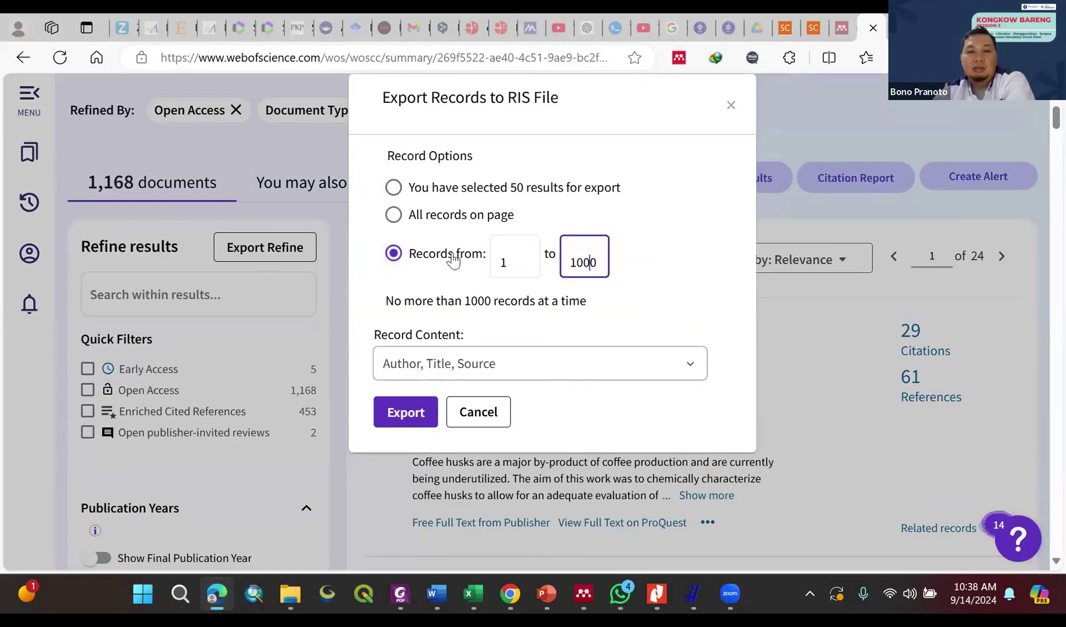
{"action": "left_click", "coordinate": [485, 406]}
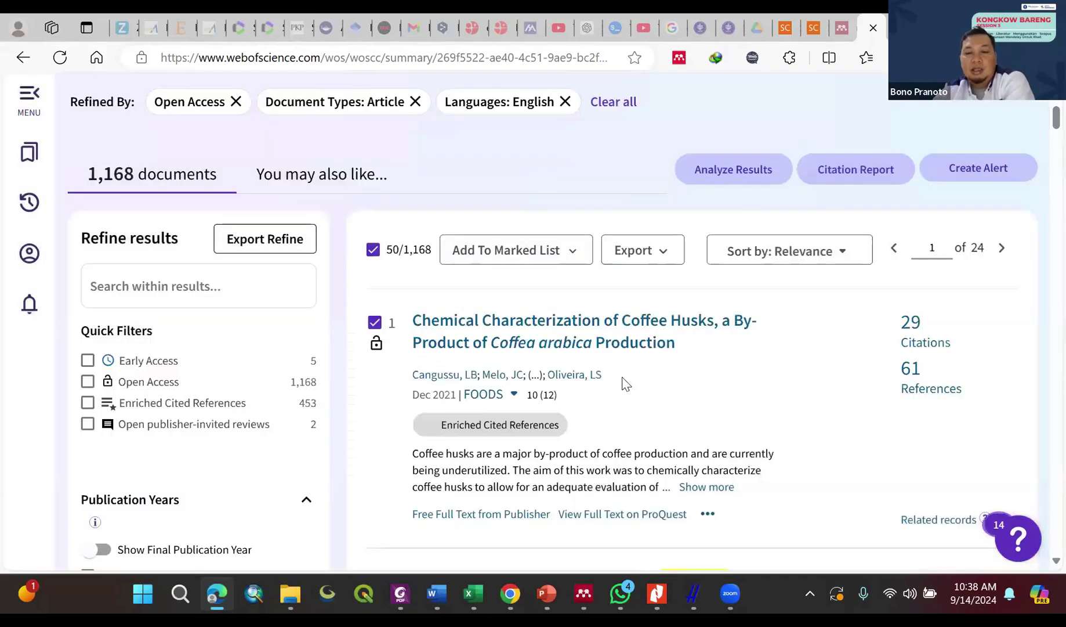
Step: Switch back to Mendeley Desktop and import scopus.ris from the Downloads folder into the Publikasi 1 folder
{"action": "left_click", "coordinate": [585, 576]}
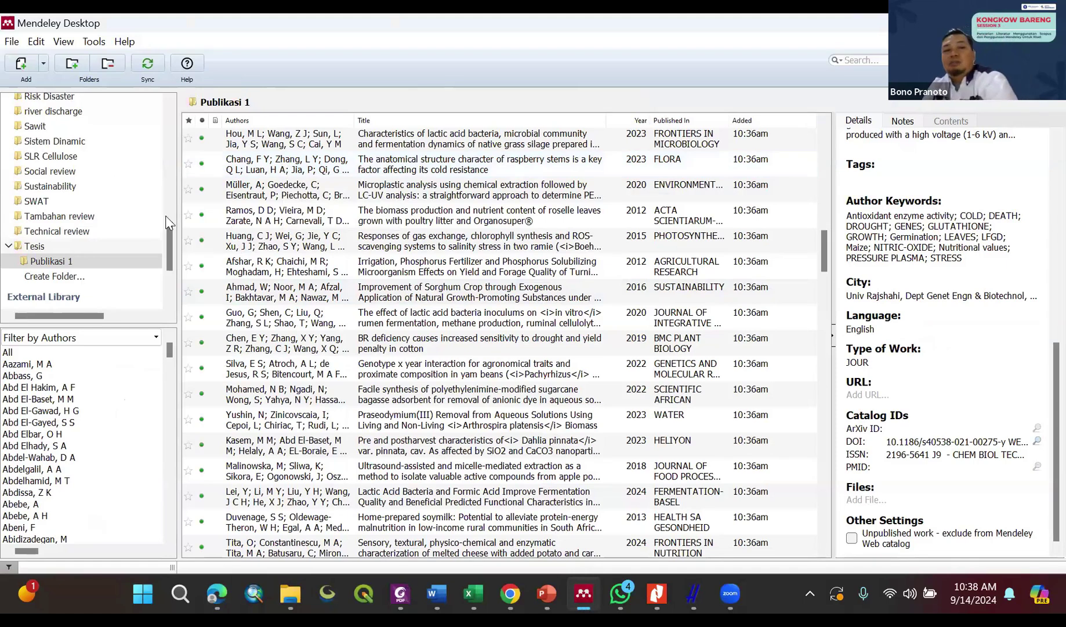
{"action": "left_click", "coordinate": [94, 43]}
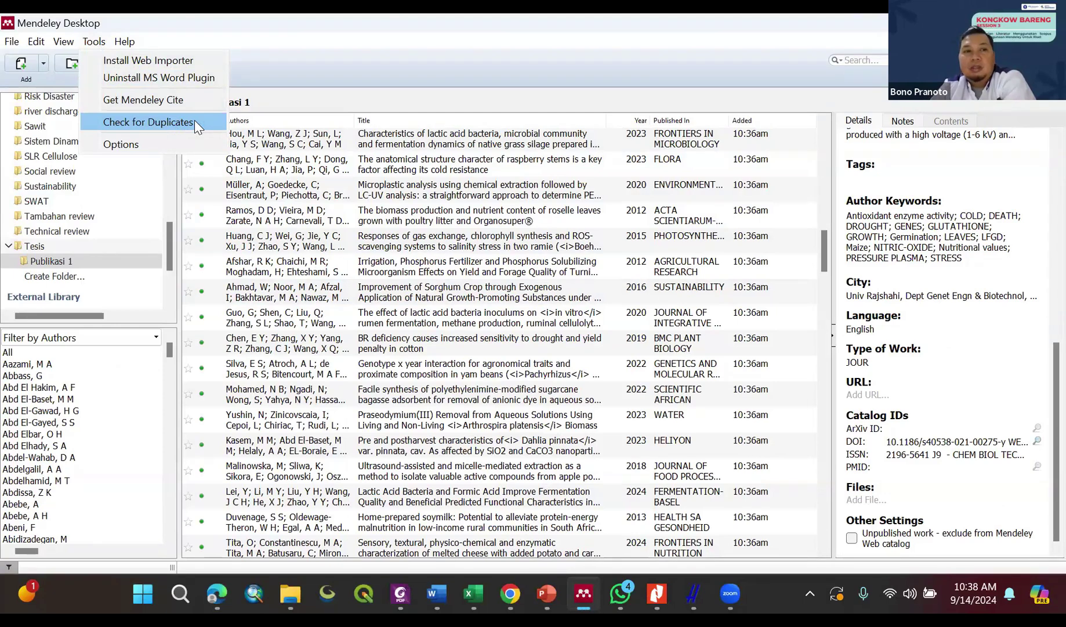
{"action": "left_click", "coordinate": [21, 67]}
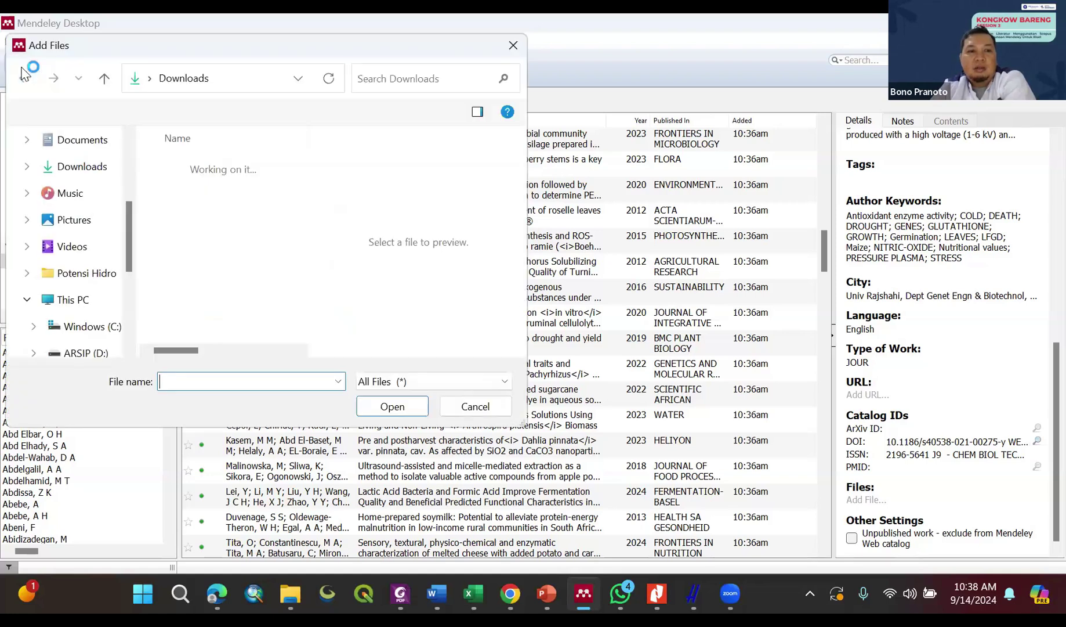
{"action": "scroll", "coordinate": [235, 210], "scroll_direction": "down", "scroll_amount": 5}
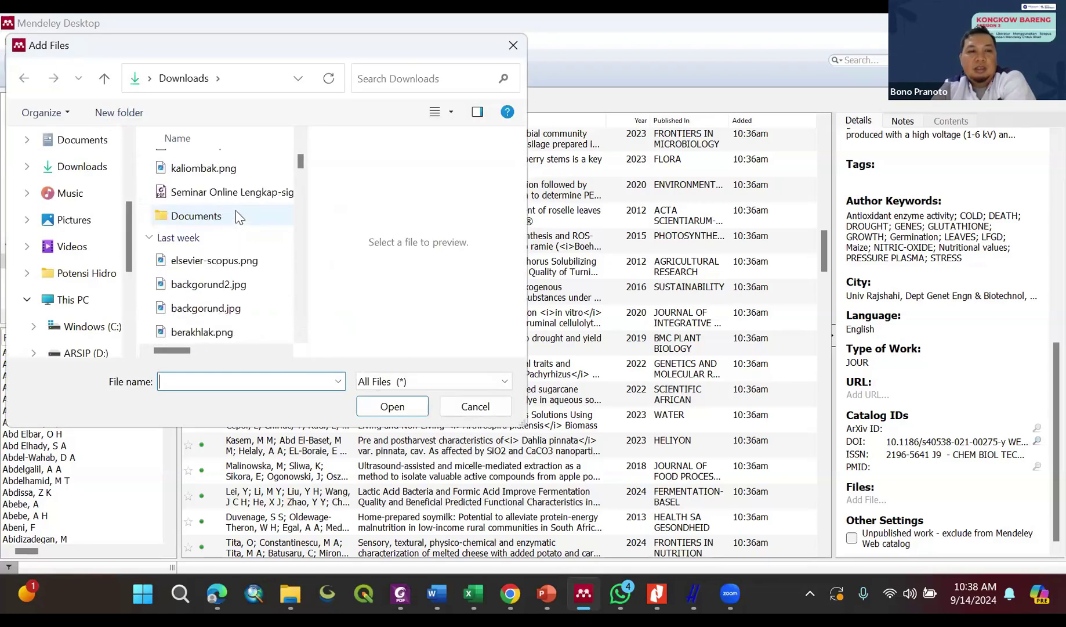
{"action": "scroll", "coordinate": [238, 218], "scroll_direction": "down", "scroll_amount": 2}
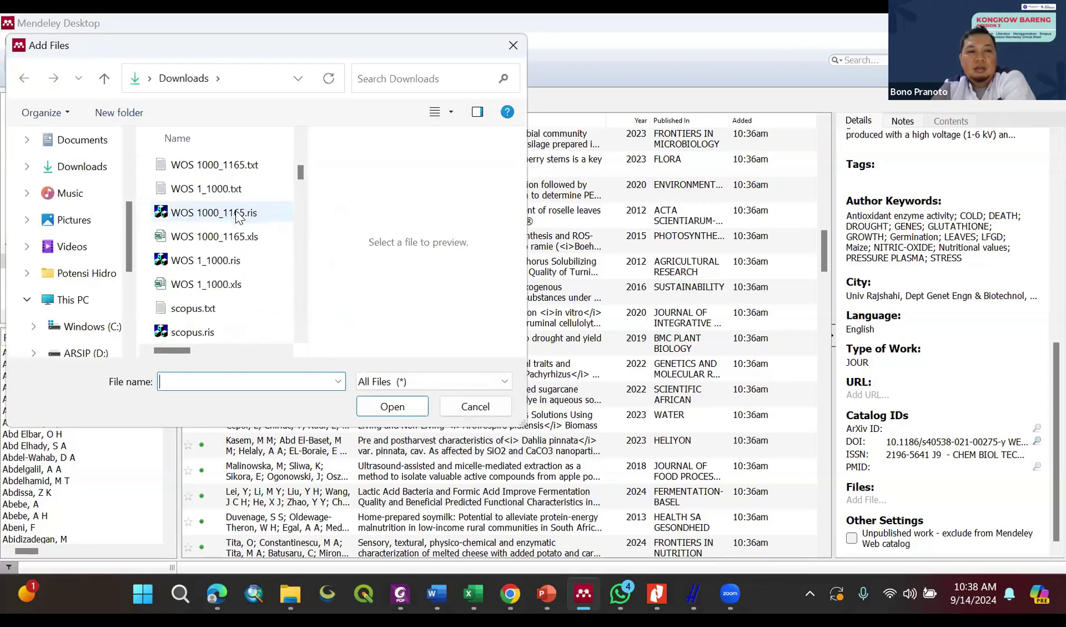
{"action": "left_click", "coordinate": [237, 254]}
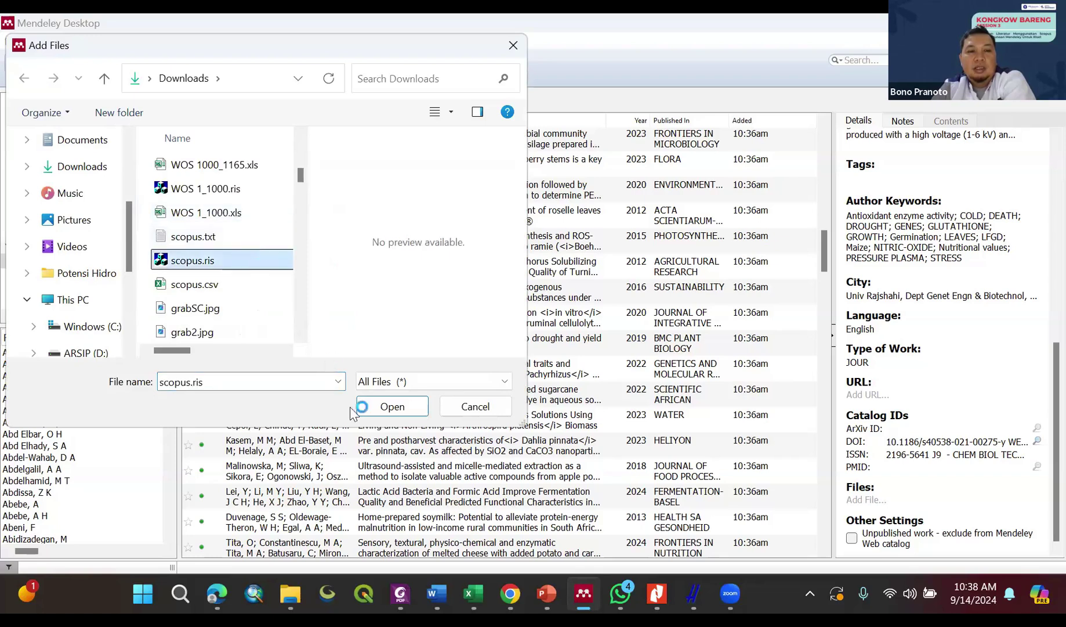
{"action": "left_click", "coordinate": [383, 409]}
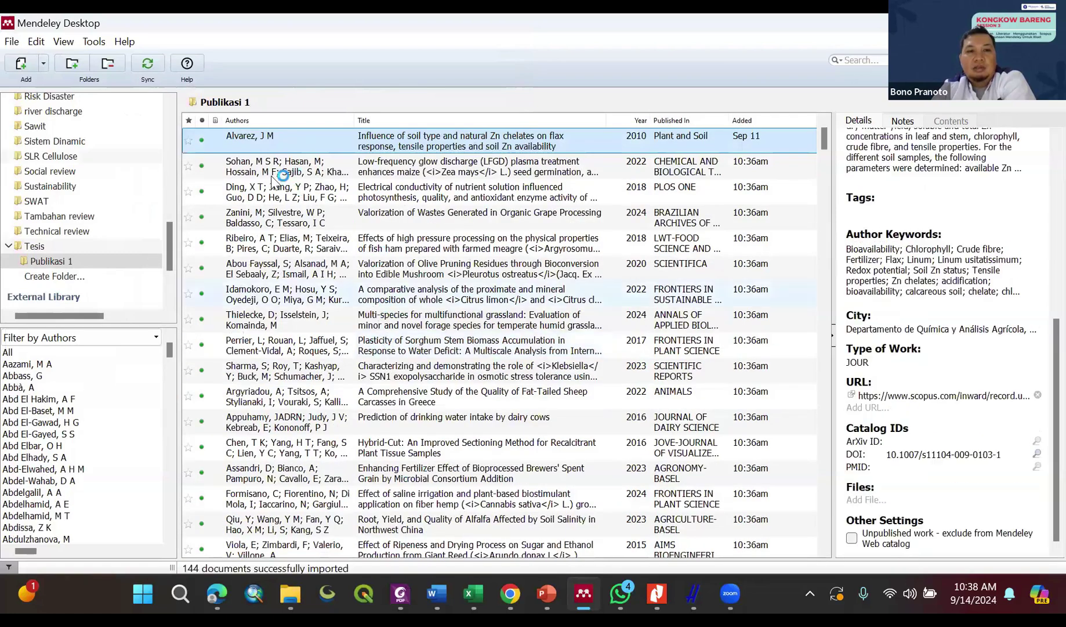
Step: Check the Publikasi 1 folder for duplicates, then repeat the check with the 2018 PLOS ONE nutrient solution reference selected, dismissing each result
{"action": "left_click", "coordinate": [93, 41]}
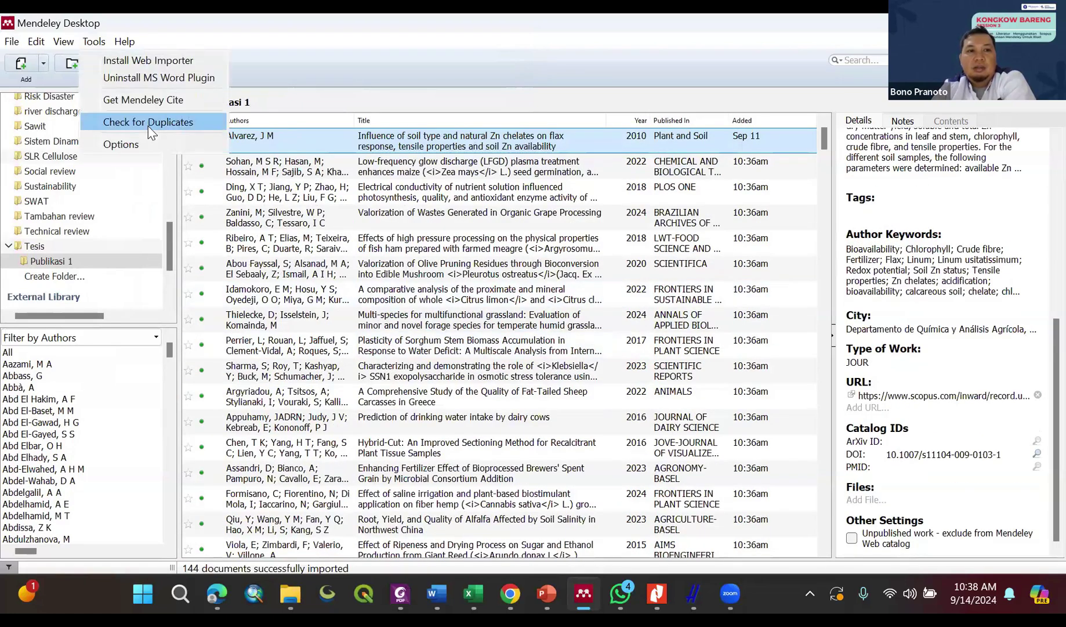
{"action": "left_click", "coordinate": [148, 123]}
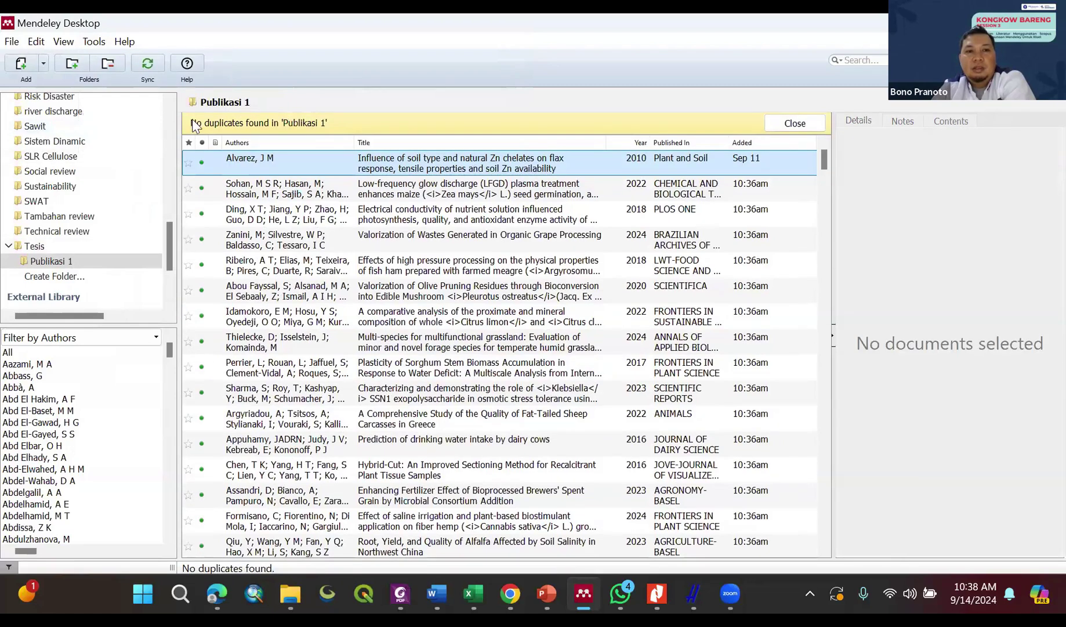
{"action": "left_click", "coordinate": [792, 123]}
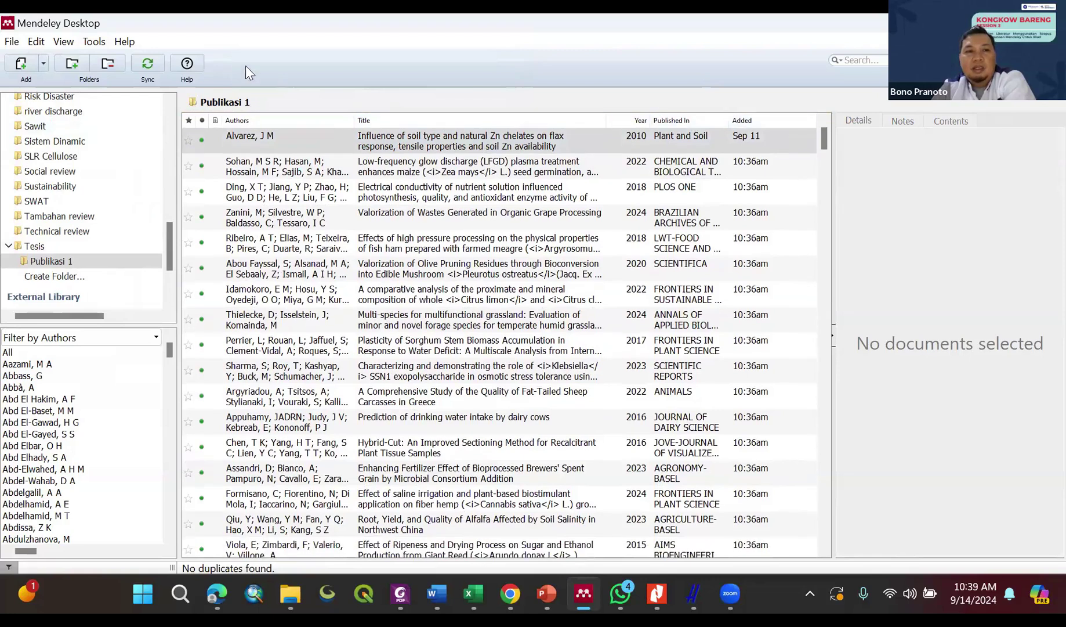
{"action": "left_click", "coordinate": [300, 200]}
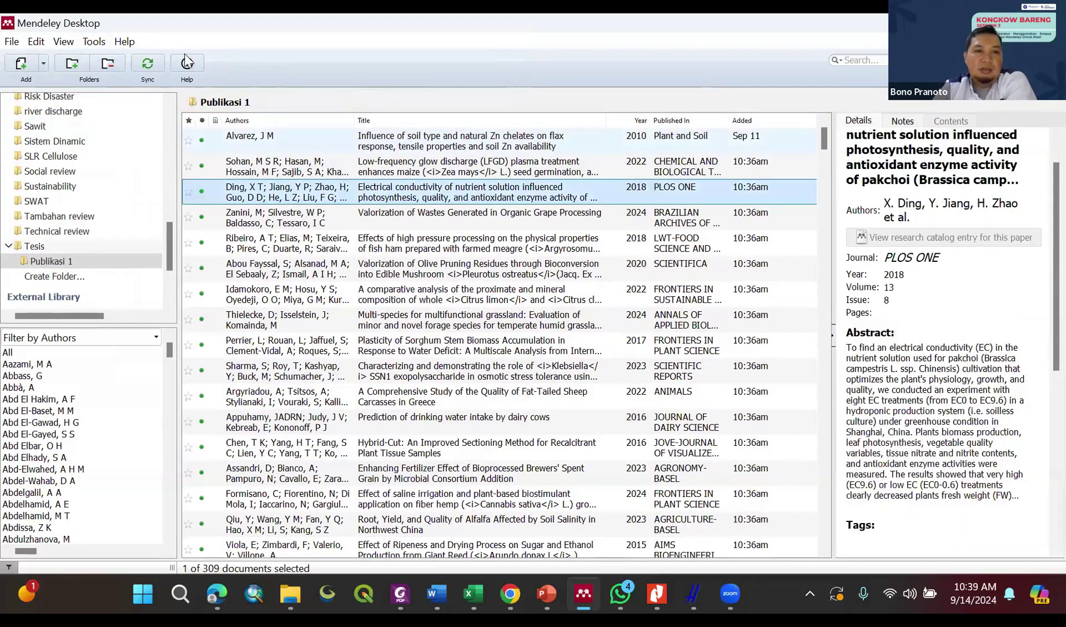
{"action": "left_click", "coordinate": [87, 42]}
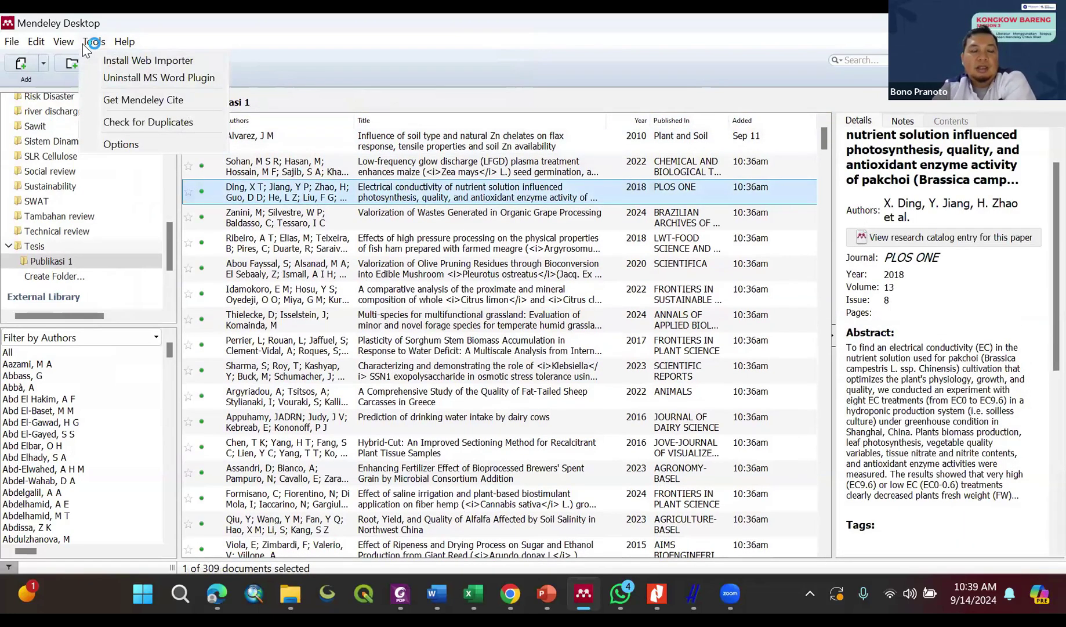
{"action": "left_click", "coordinate": [130, 124]}
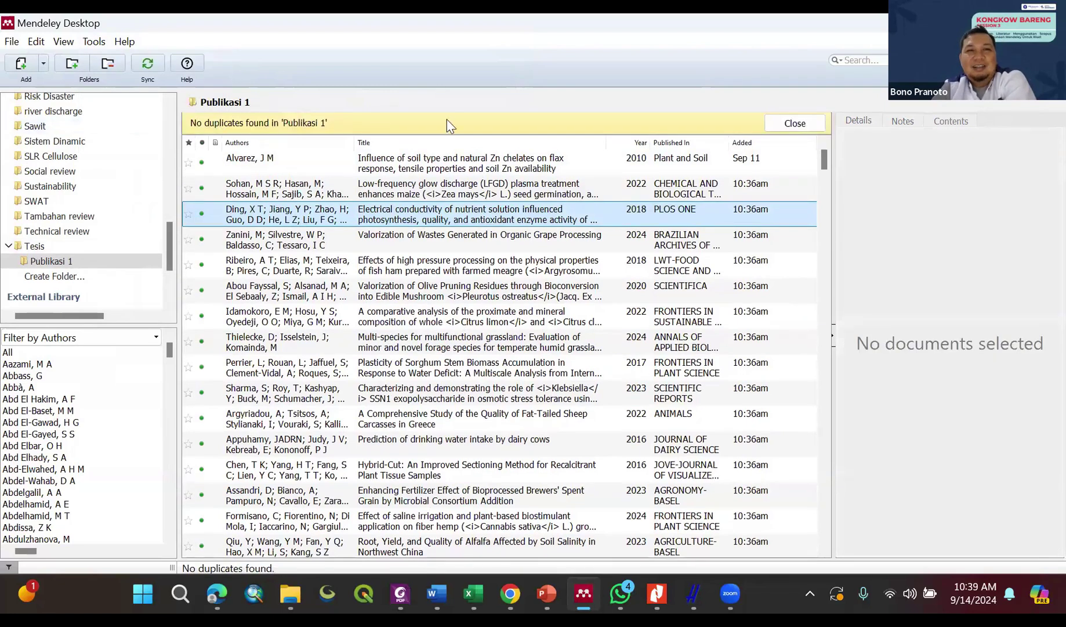
{"action": "left_click", "coordinate": [792, 124]}
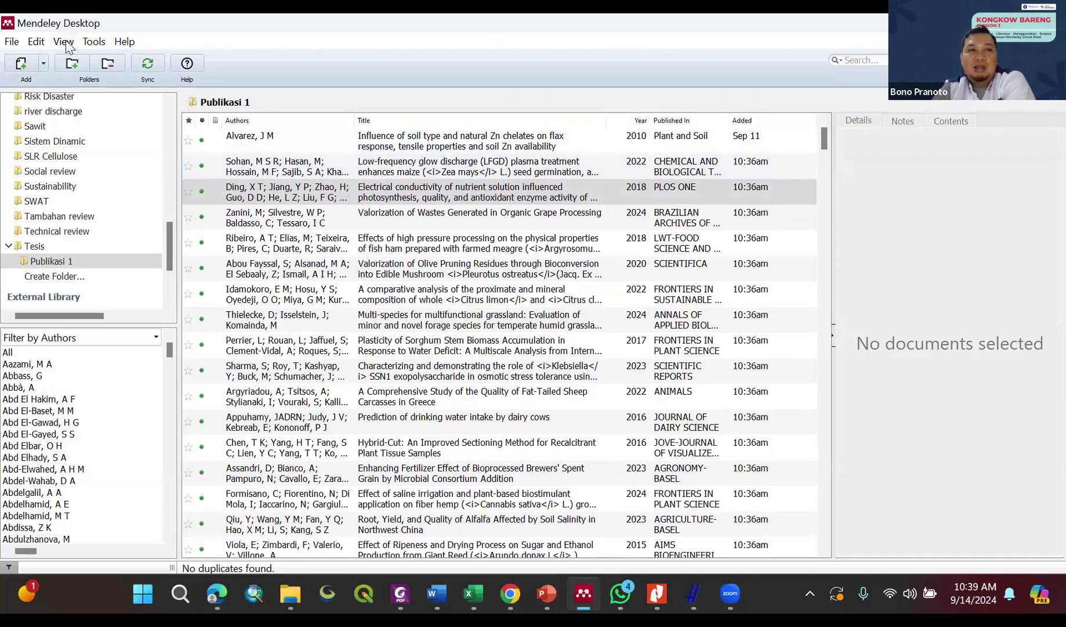
Step: Run the duplicate check on the Publikasi 1 folder once more
{"action": "left_click", "coordinate": [93, 41]}
{"action": "left_click", "coordinate": [125, 104]}
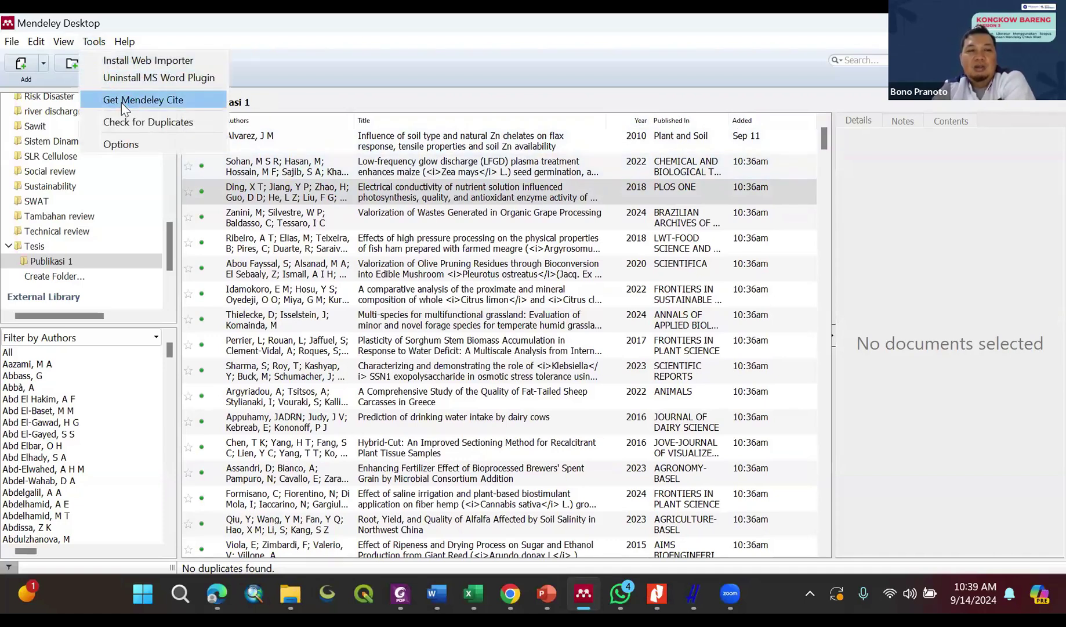
{"action": "left_click", "coordinate": [132, 123]}
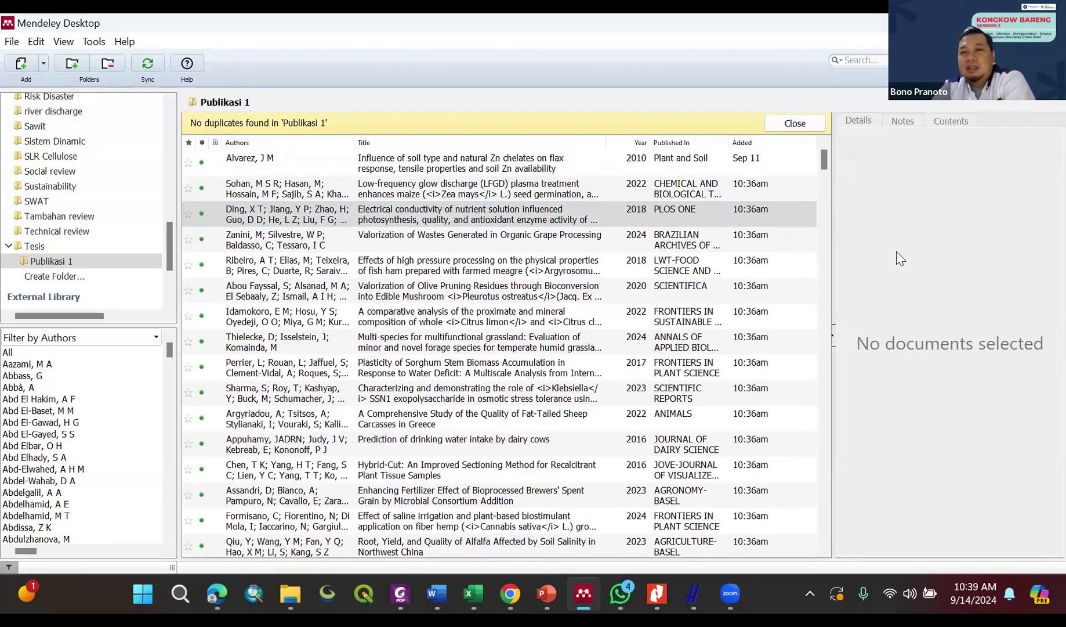
{"action": "left_click", "coordinate": [795, 133]}
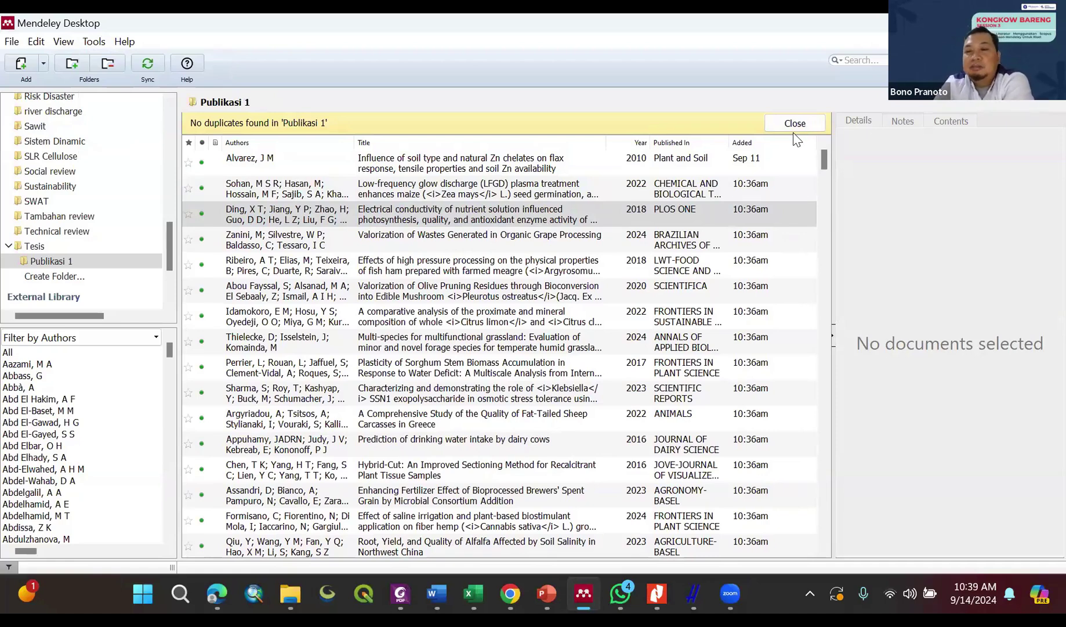
{"action": "left_click", "coordinate": [794, 133]}
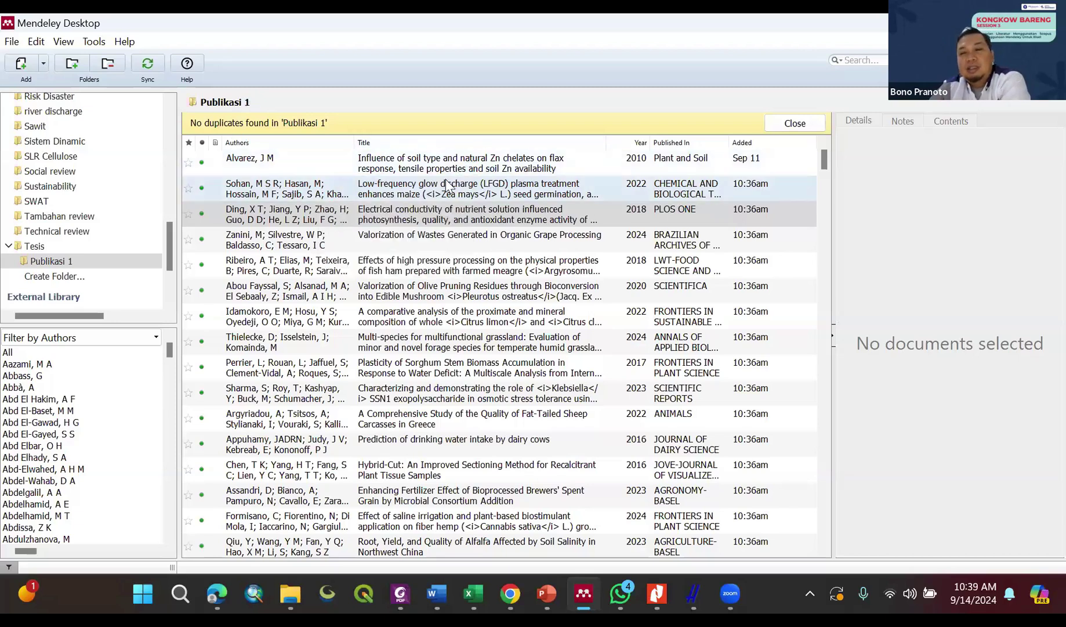
{"action": "left_click", "coordinate": [409, 210]}
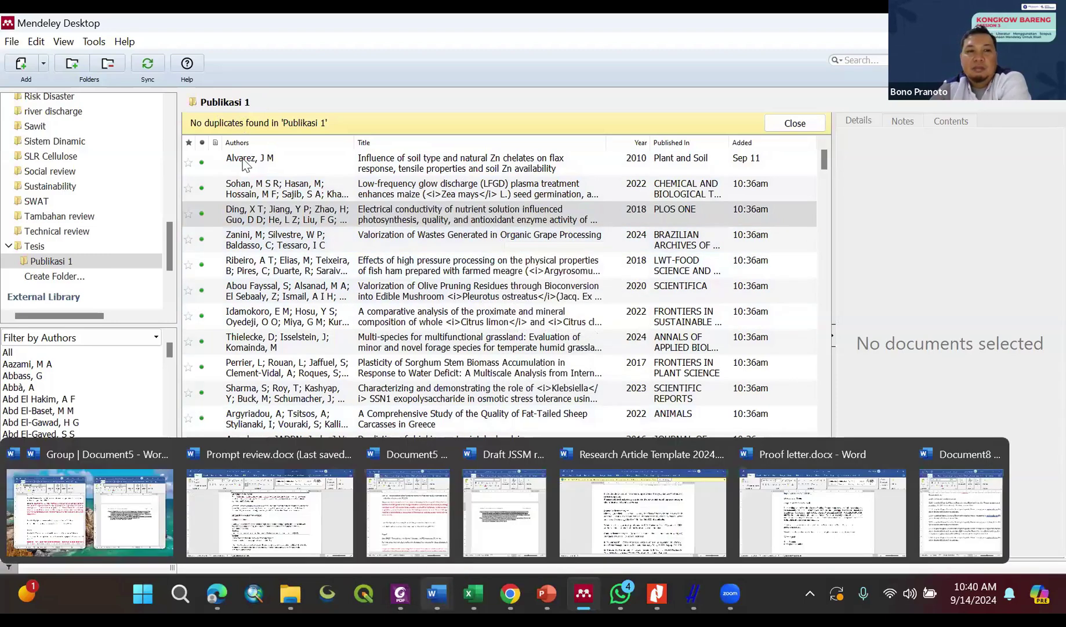
{"action": "left_click", "coordinate": [86, 40]}
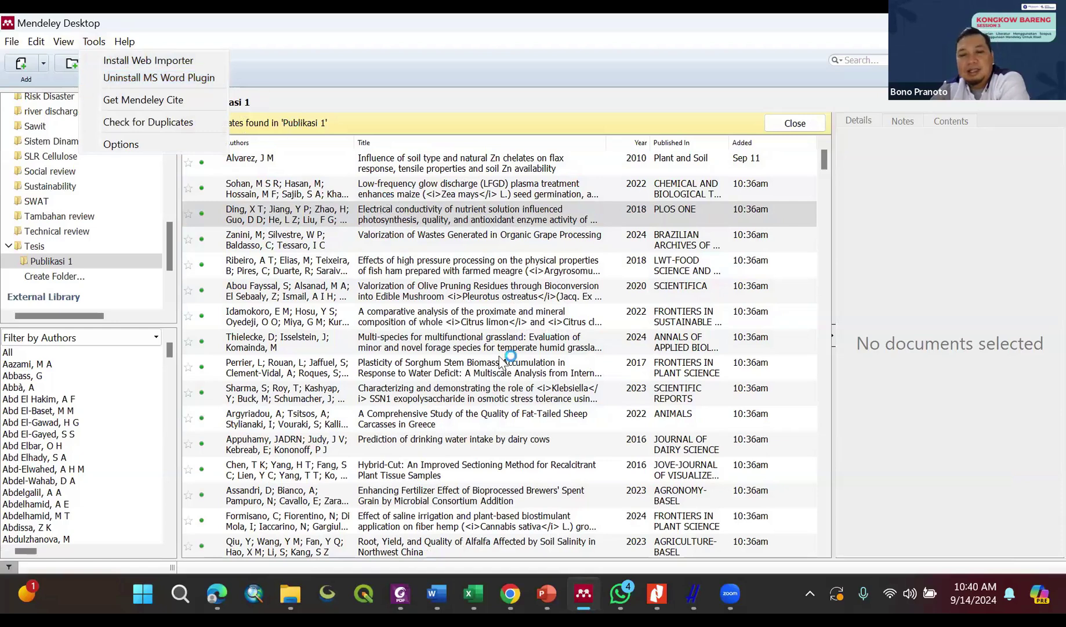
Step: Switch to Document8 in Word, create a new blank document, minimize Document8, and maximize the new document's window
{"action": "left_click", "coordinate": [424, 586]}
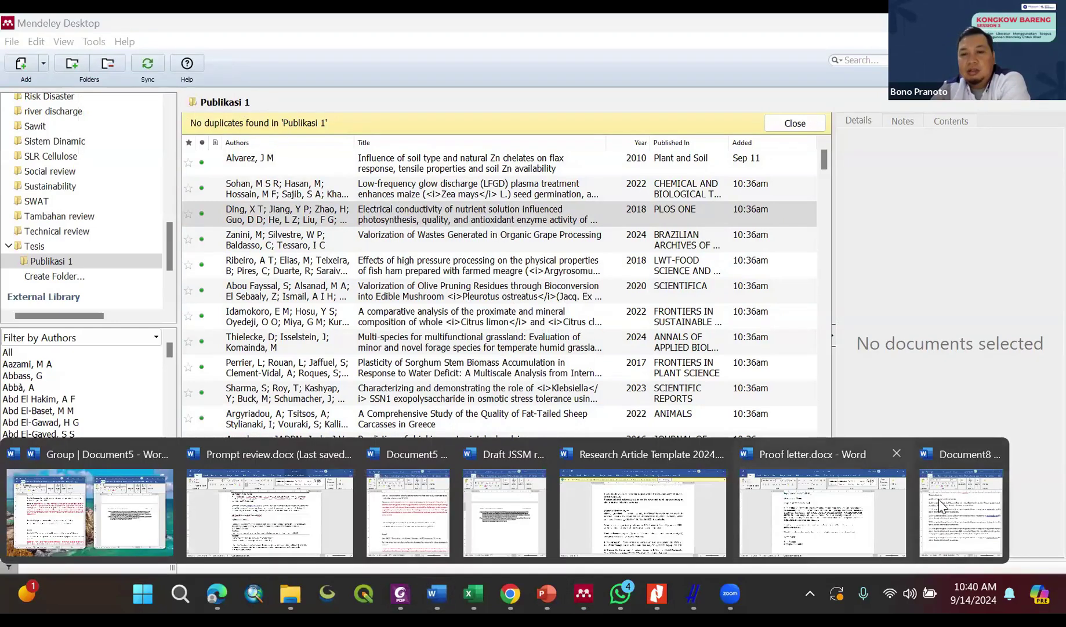
{"action": "left_click", "coordinate": [939, 499]}
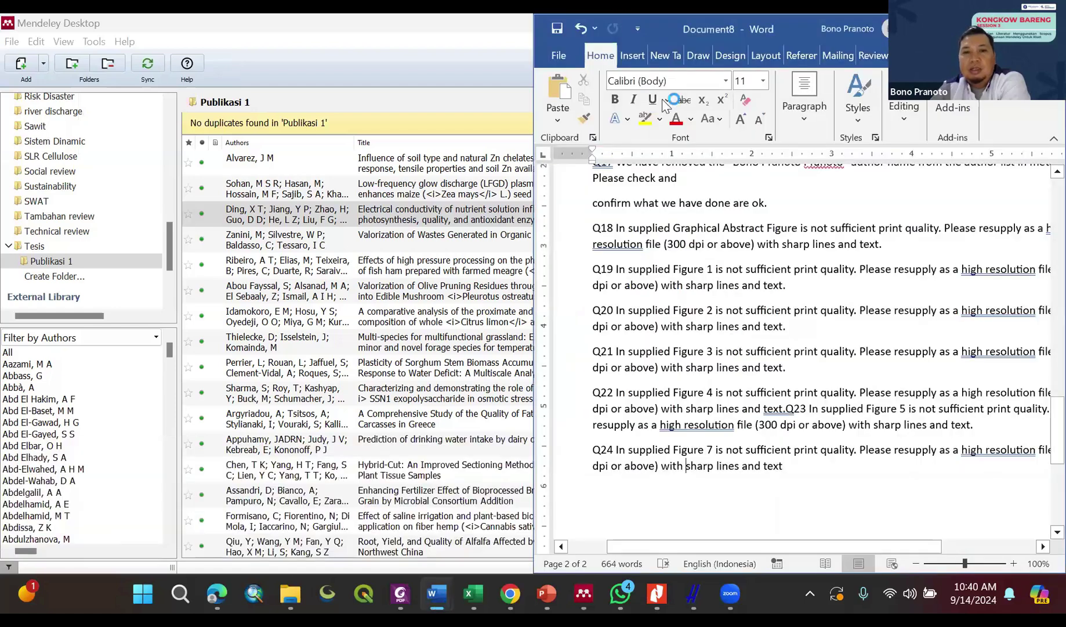
{"action": "left_click", "coordinate": [560, 54]}
{"action": "left_click", "coordinate": [750, 199]}
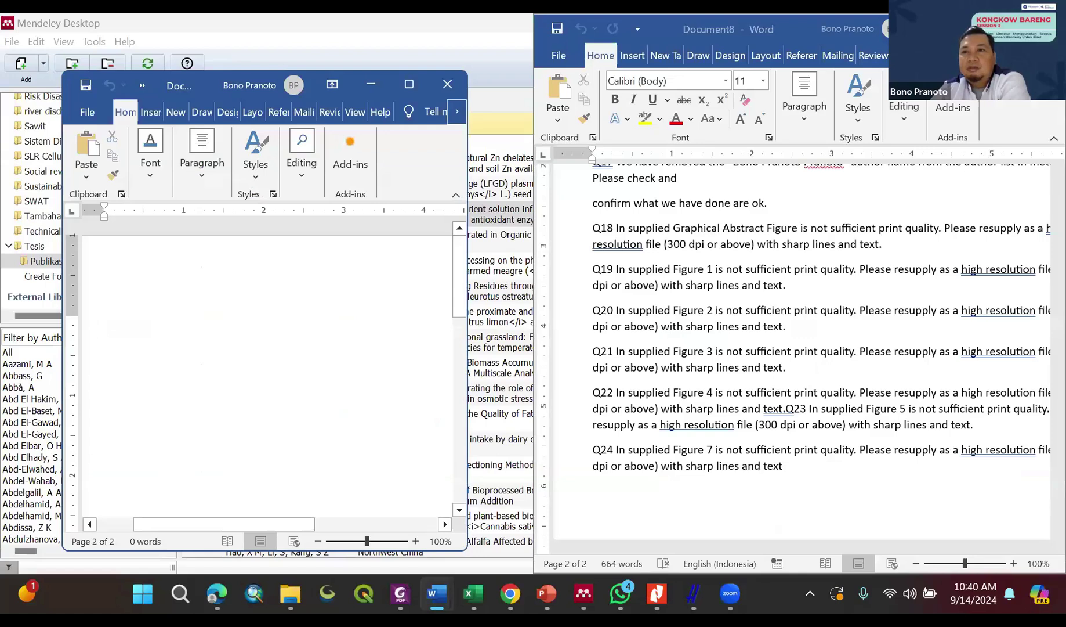
{"action": "left_click", "coordinate": [970, 28]}
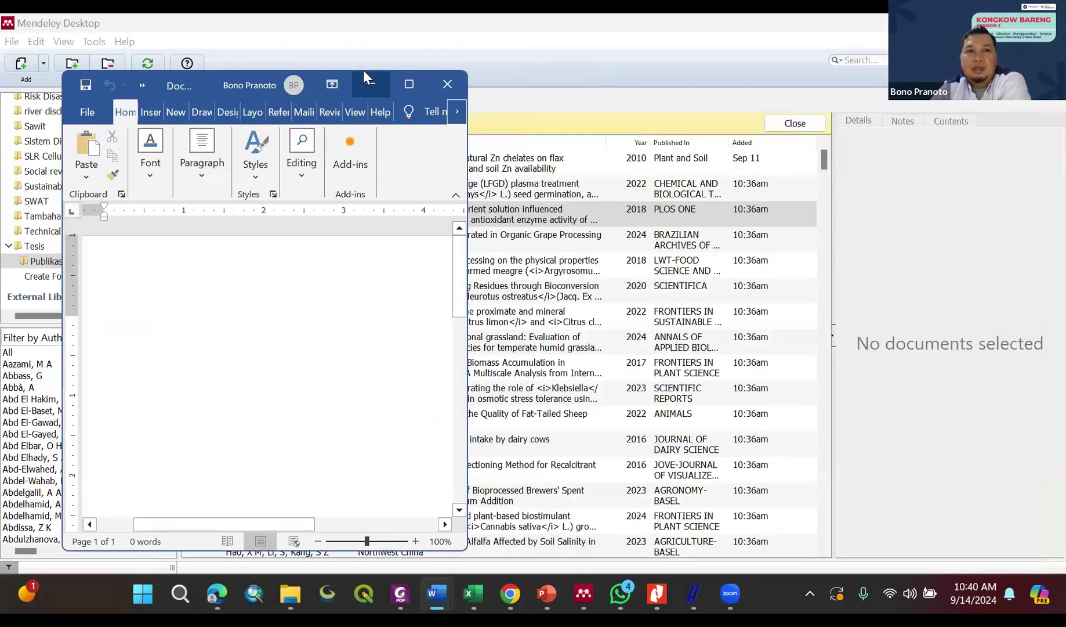
{"action": "left_click", "coordinate": [409, 84]}
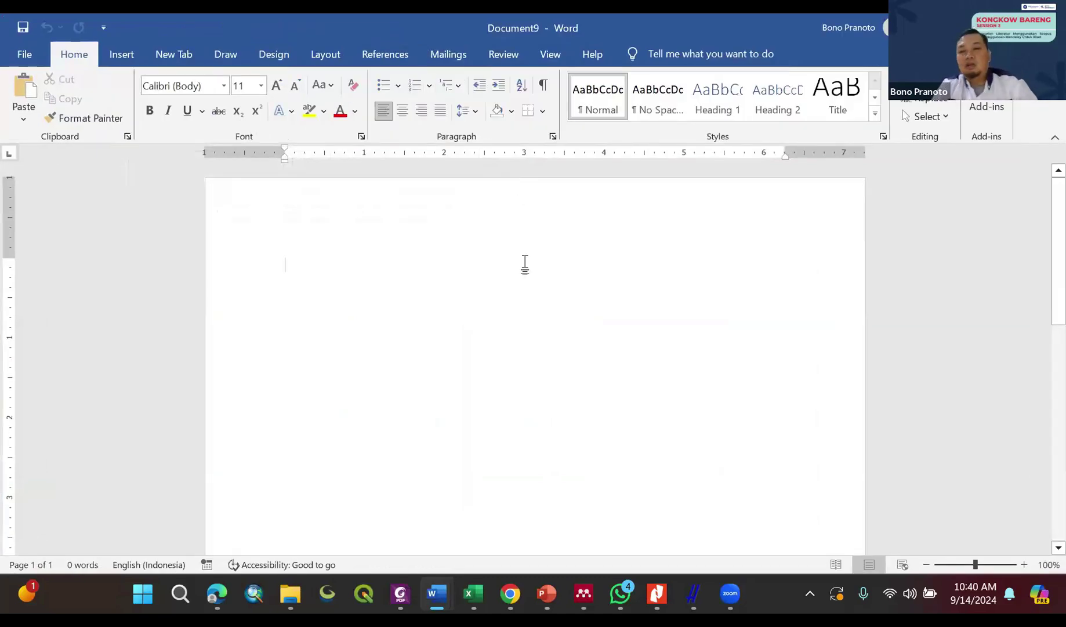
Step: Enter the placeholder text "Adsadla;dl;askdlakslkds;dslladsklad" on the first line of the blank document
{"action": "type", "text": "ad"}
{"action": "key", "text": "BackSpace"}
{"action": "key", "text": "BackSpace"}
{"action": "key", "text": "BackSpace"}
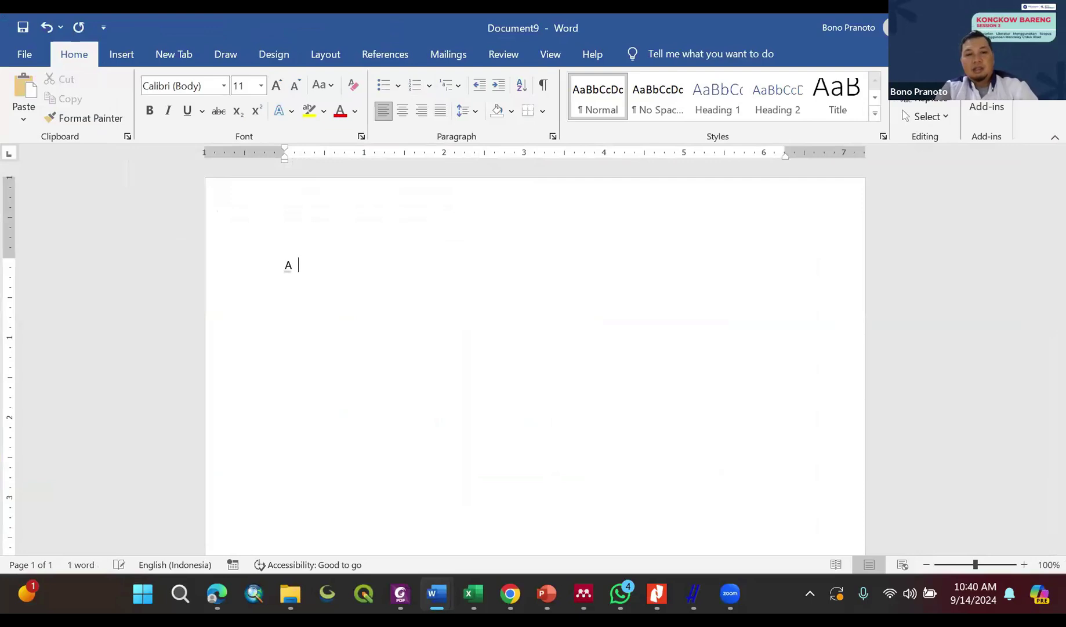
{"action": "type", "text": "Adsadla;dl;askdlakslkds"}
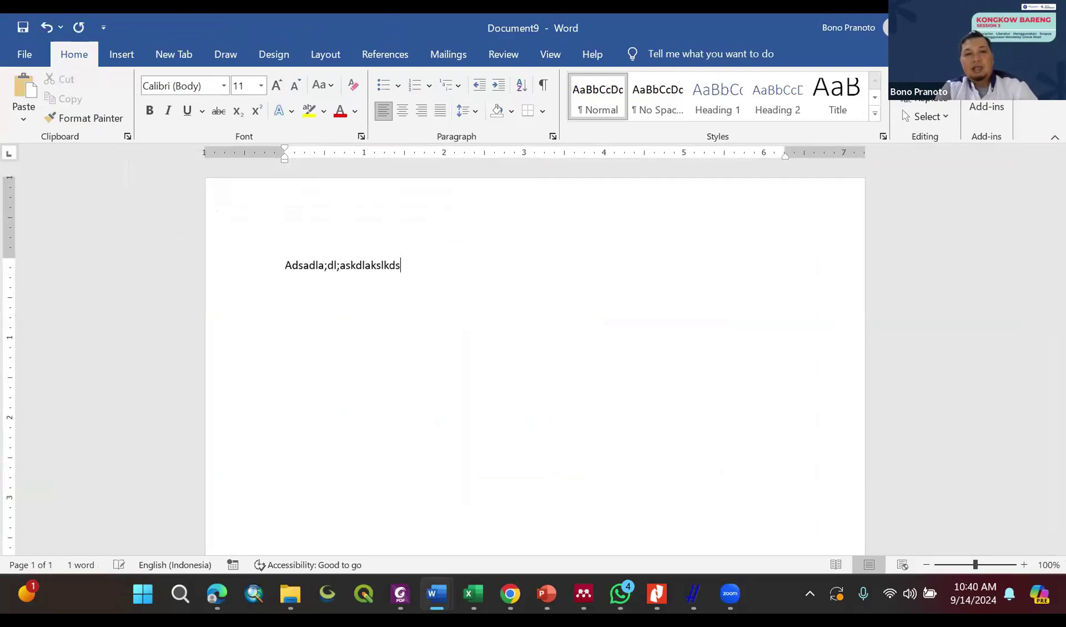
{"action": "type", "text": ";dslladsklad"}
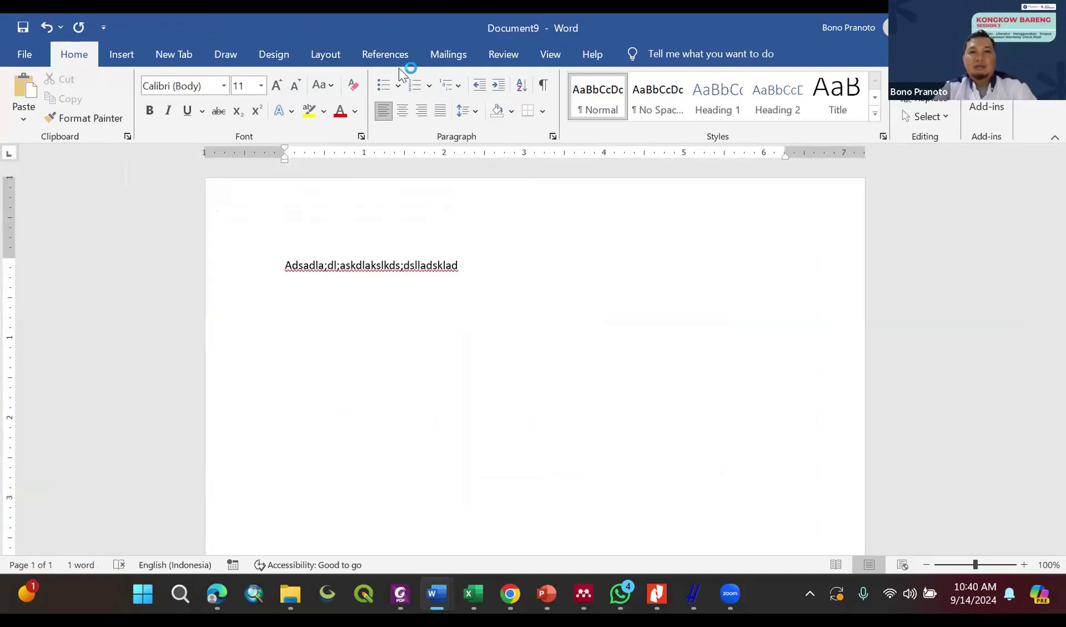
Step: Insert a Mendeley citation after the placeholder text, searching for "and" and then picking the 2018 fish ham high pressure processing reference in Mendeley
{"action": "left_click", "coordinate": [383, 55]}
{"action": "left_click", "coordinate": [338, 87]}
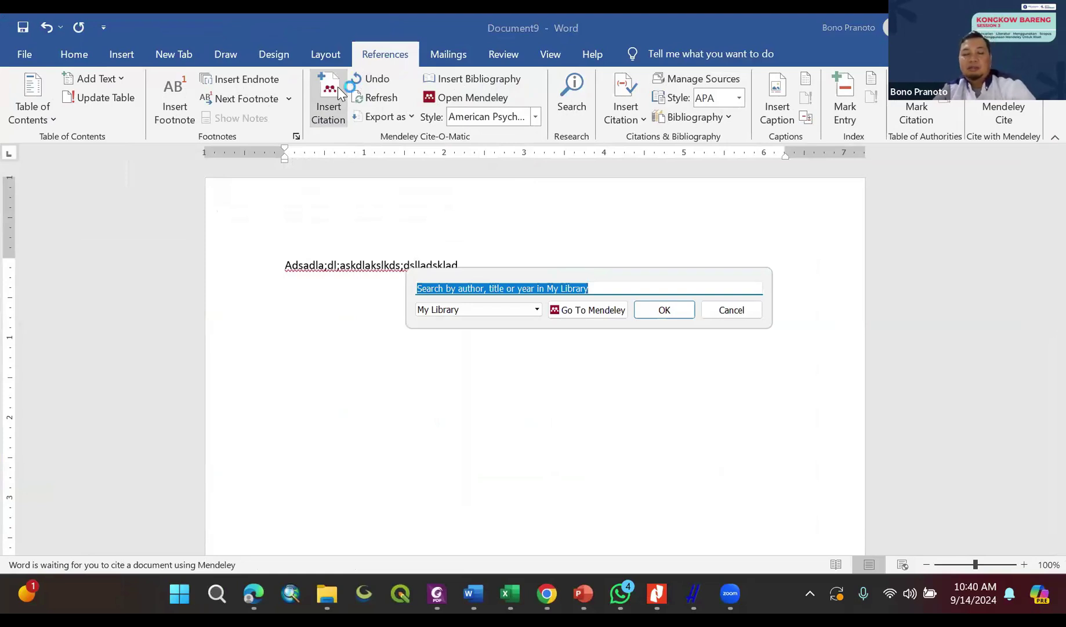
{"action": "type", "text": "and"}
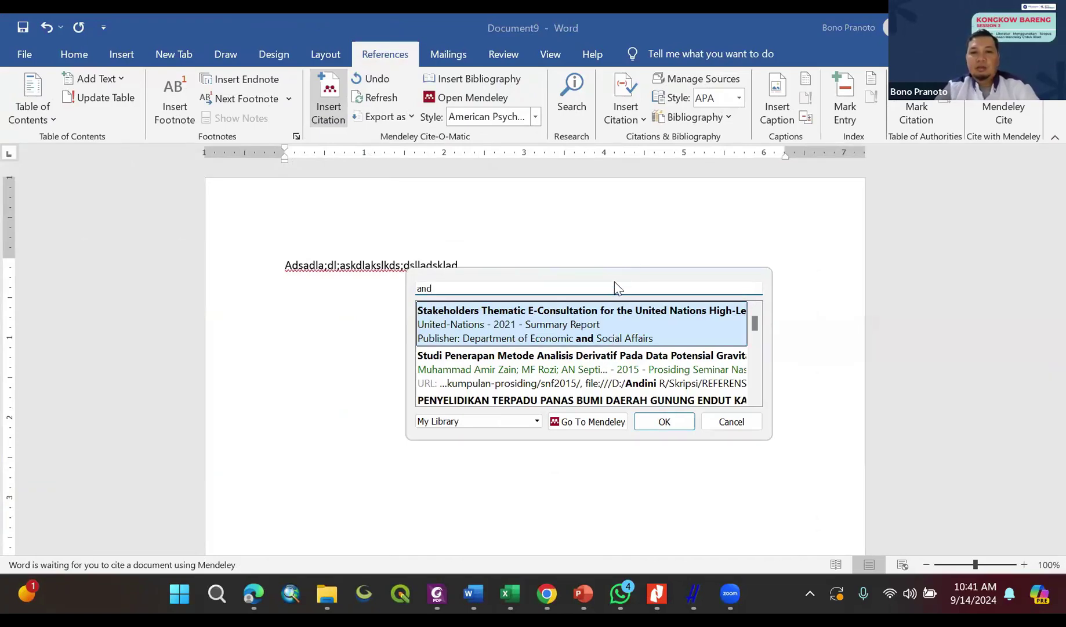
{"action": "left_click", "coordinate": [618, 422]}
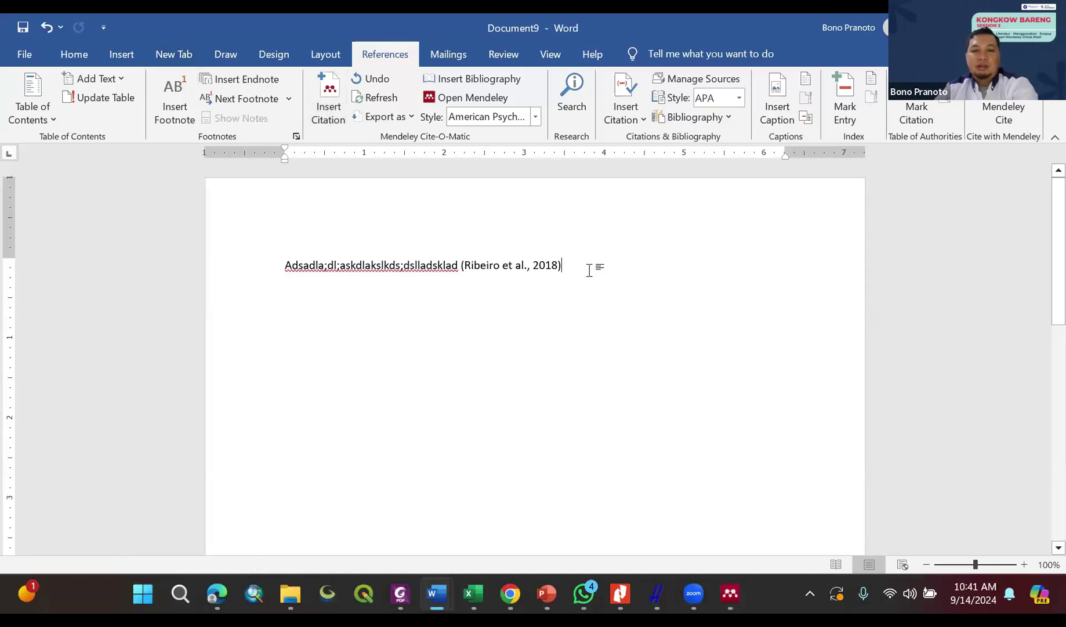
Step: Continue the line after the citation with "aslkdkaldkasjkldjkjl a k kjadkljd" and the shortcut note "ALT-M", separated by a space
{"action": "type", "text": "aslkdkaldkasjkldjkjl"}
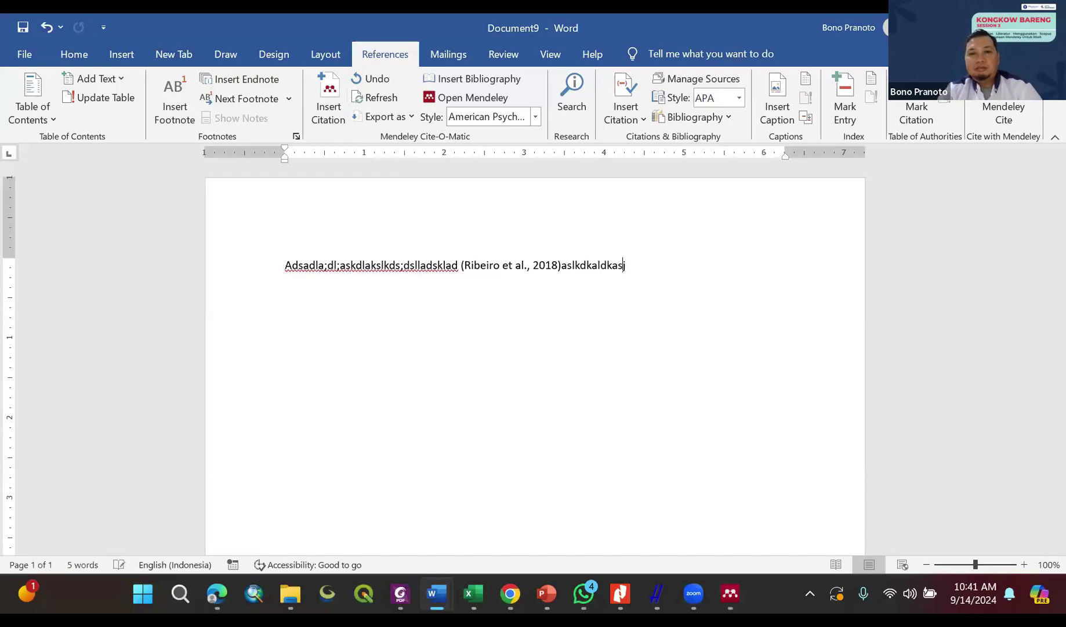
{"action": "type", "text": " a k kjadkljd"}
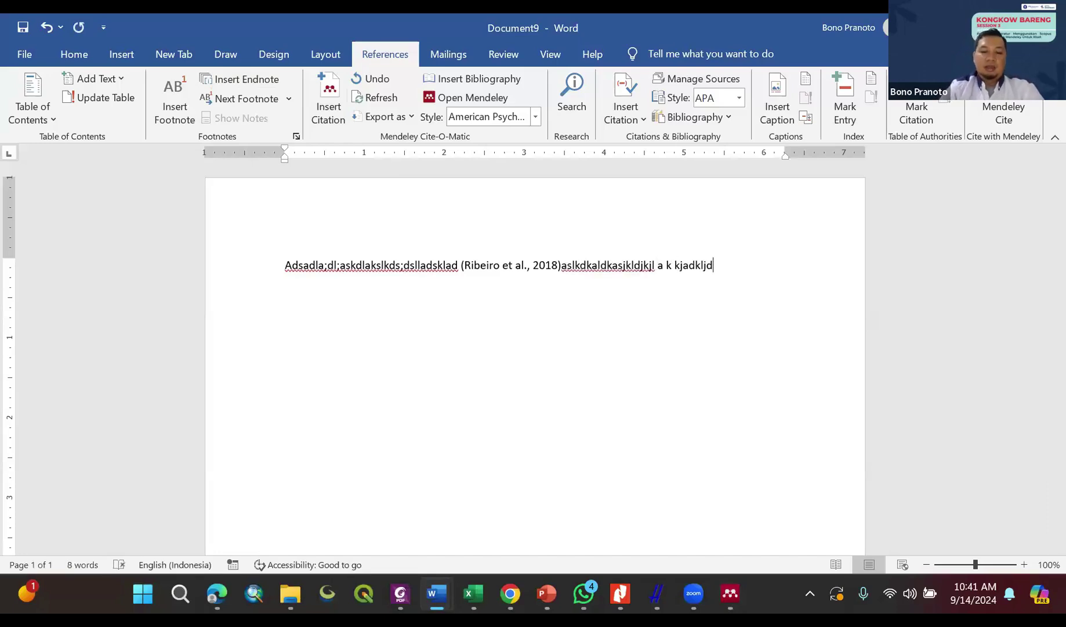
{"action": "left_click", "coordinate": [336, 97]}
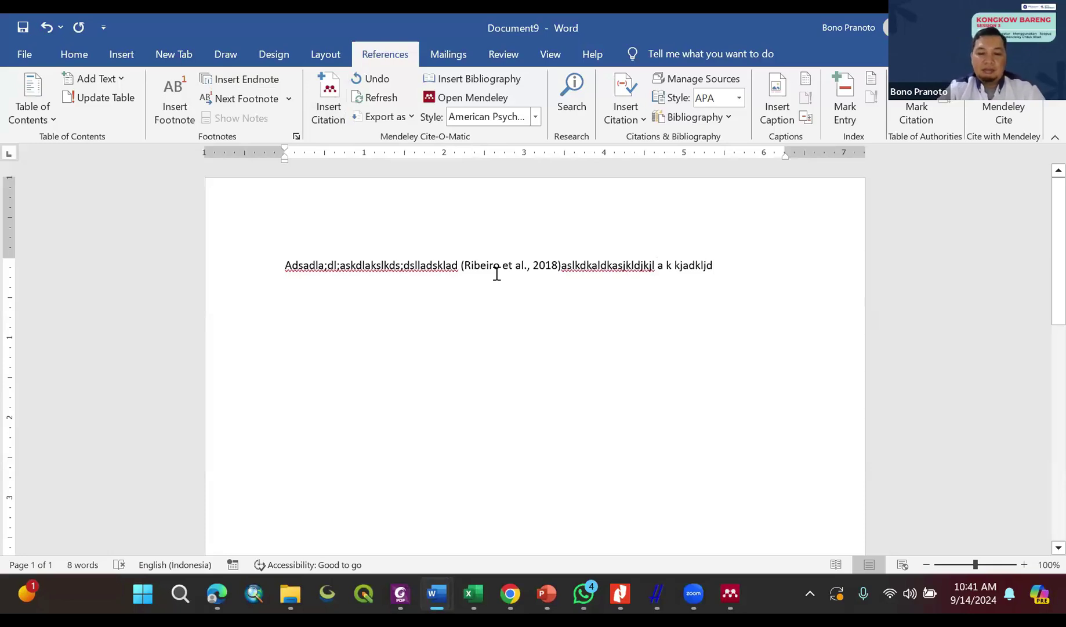
{"action": "type", "text": "ALT-M"}
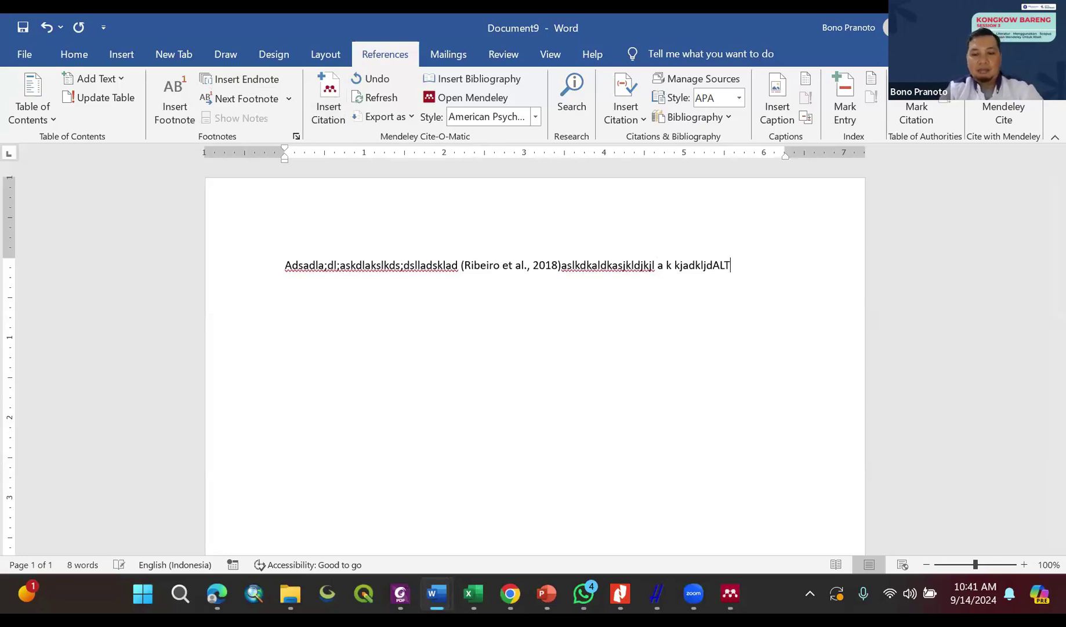
{"action": "key", "text": "Left"}
{"action": "key", "text": "Left"}
{"action": "key", "text": "Left"}
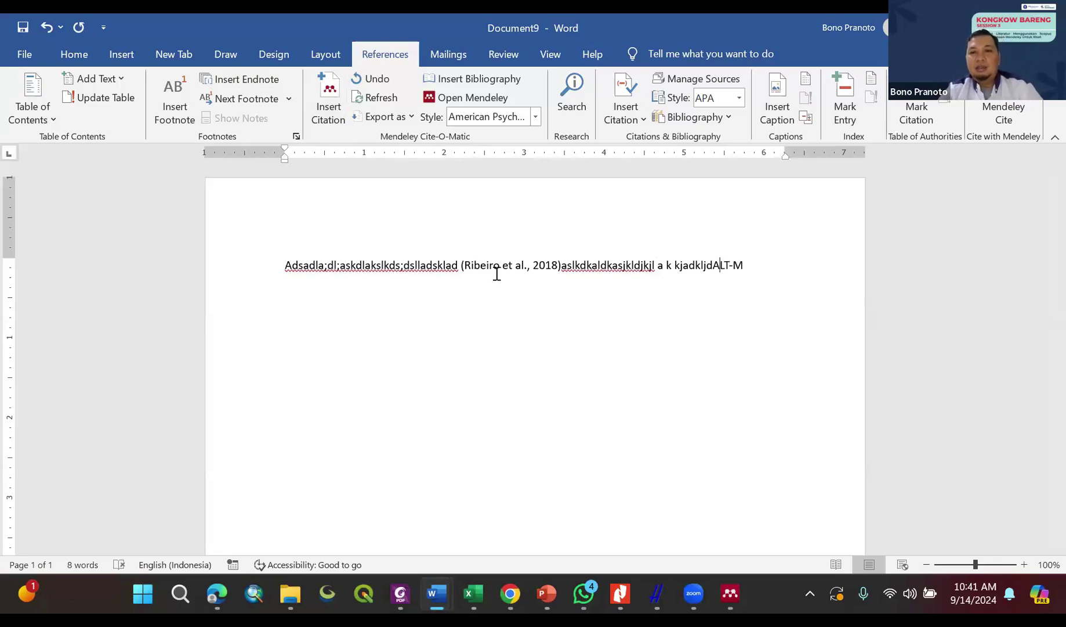
{"action": "key", "text": "End"}
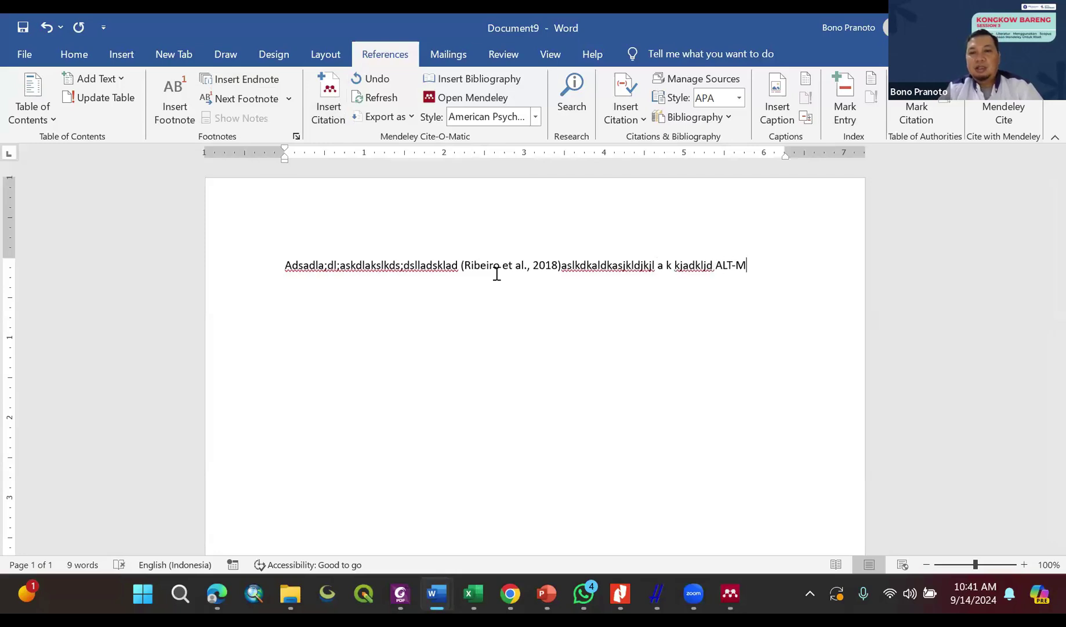
Step: Replace the "ALT-M" note with a citation of the 2022 Citrus limon and Citrus clementina composition reference, picked from Publikasi 1 in Mendeley
{"action": "key", "text": "shift+Left"}
{"action": "key", "text": "shift+Left"}
{"action": "key", "text": "shift+Left"}
{"action": "key", "text": "shift+Left"}
{"action": "key", "text": "shift+Left"}
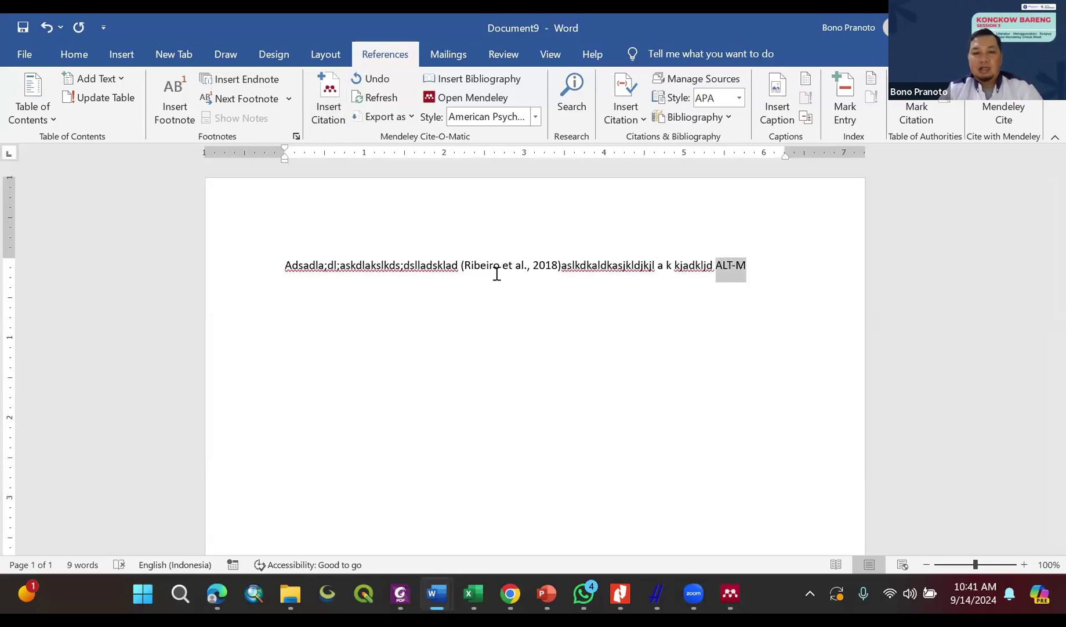
{"action": "key", "text": "alt+m"}
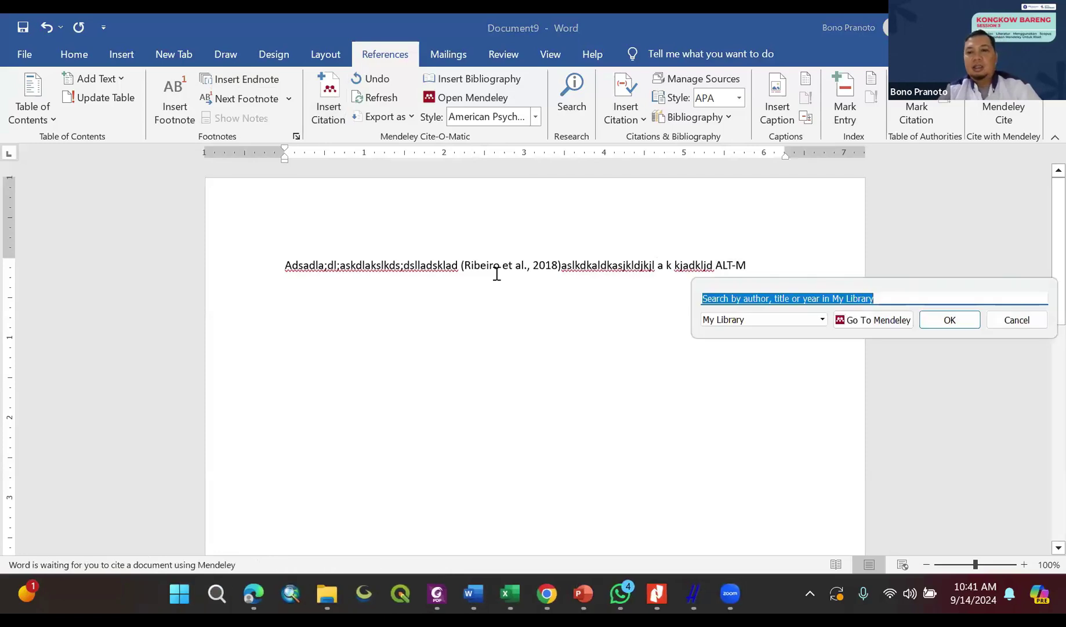
{"action": "left_click", "coordinate": [865, 319]}
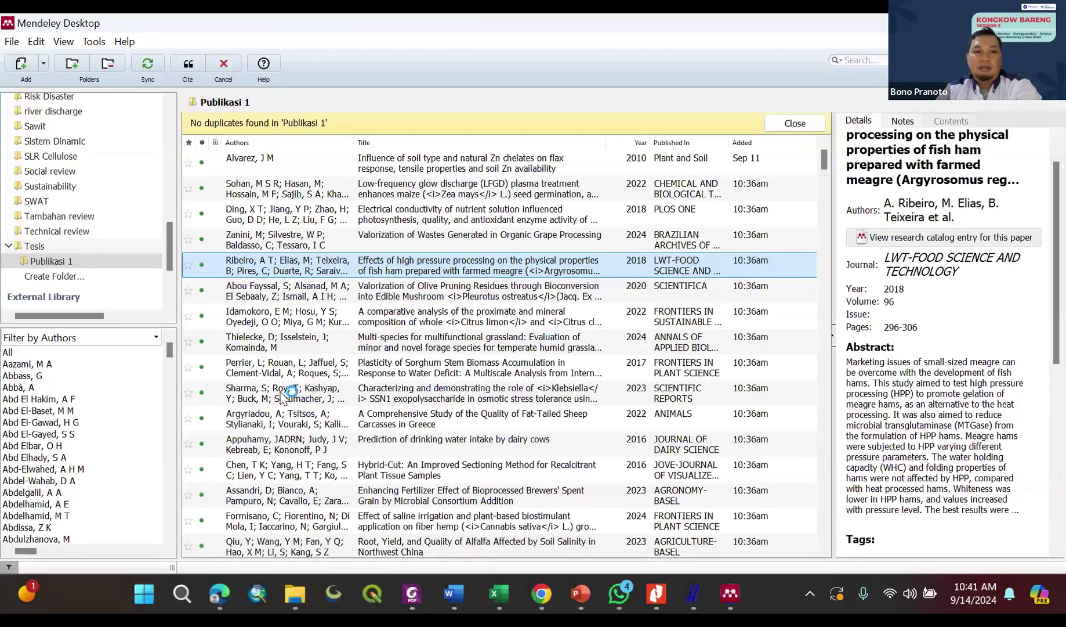
{"action": "left_click", "coordinate": [279, 316]}
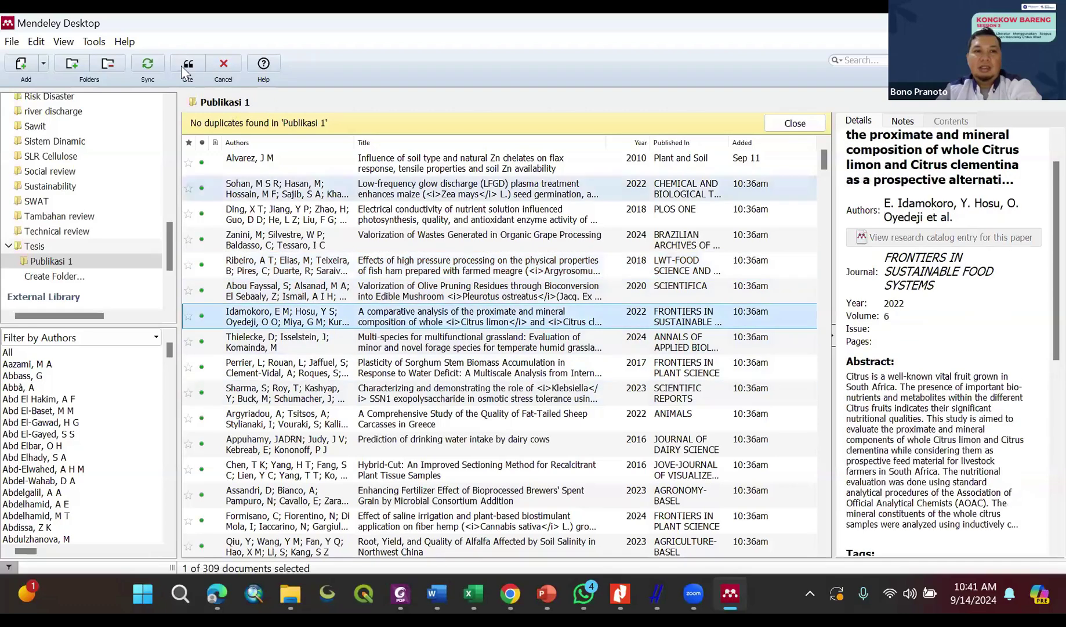
{"action": "left_click", "coordinate": [187, 63]}
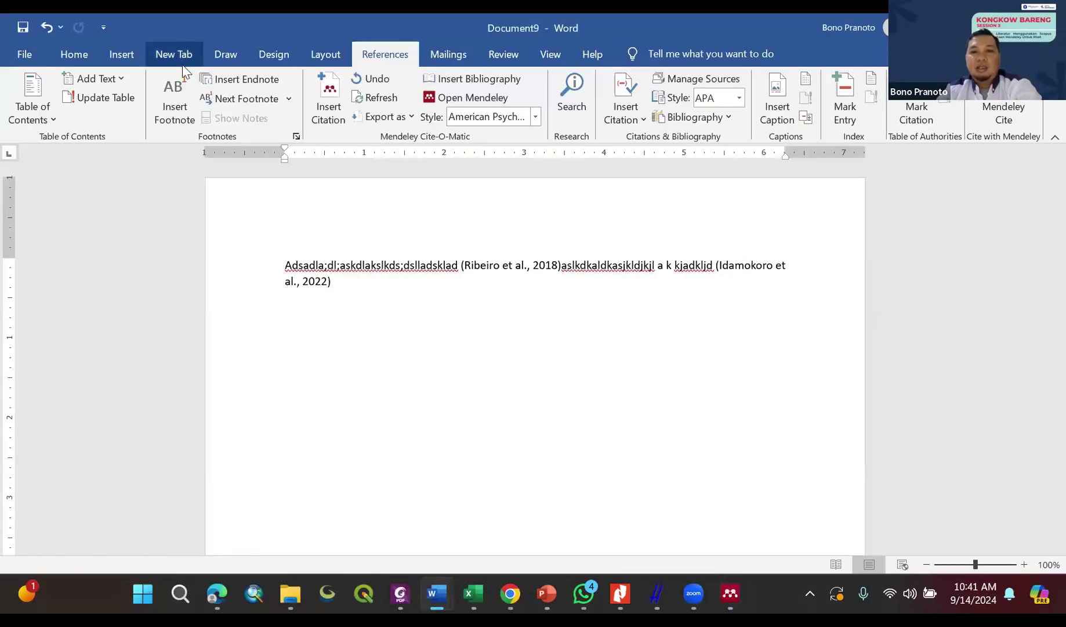
Step: Continue the paragraph with "ad;la;ldal;dkl;akl;kla;kdl;akl;k;la" and cite the 2017 sorghum stem biomass reference picked in Mendeley
{"action": "type", "text": "ad;la;ldal;dkl;akl;kla;kdl;akl;k;la"}
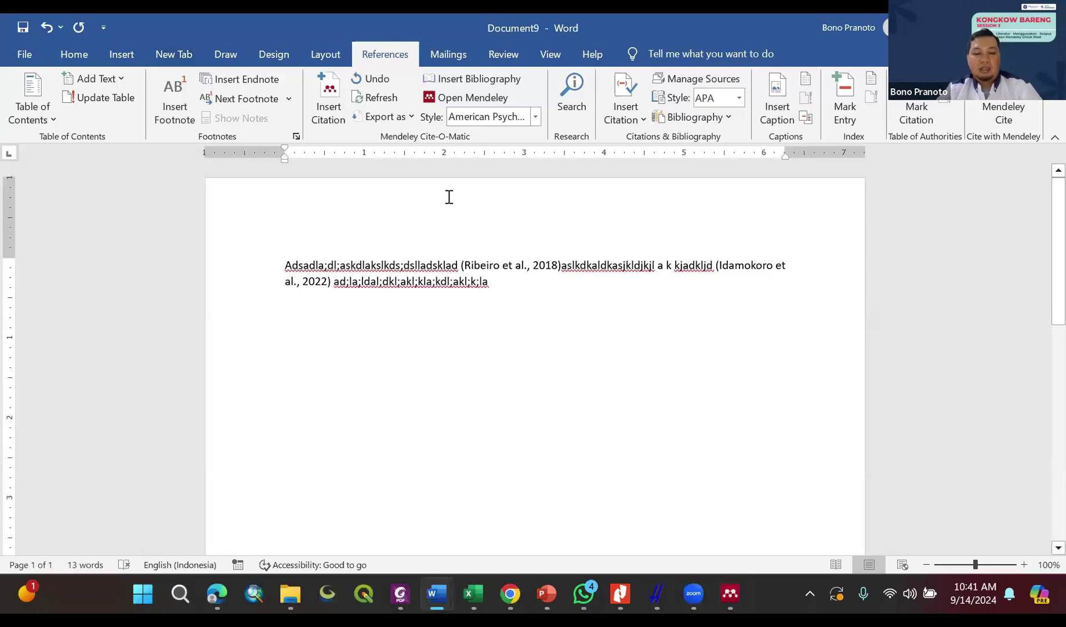
{"action": "key", "text": "alt+m"}
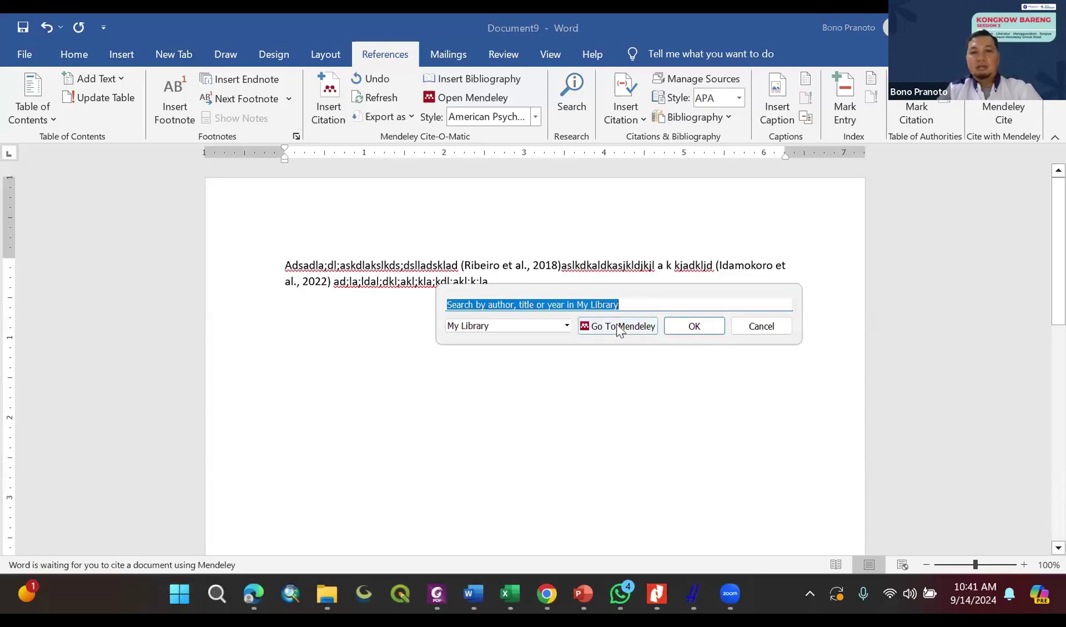
{"action": "left_click", "coordinate": [621, 323]}
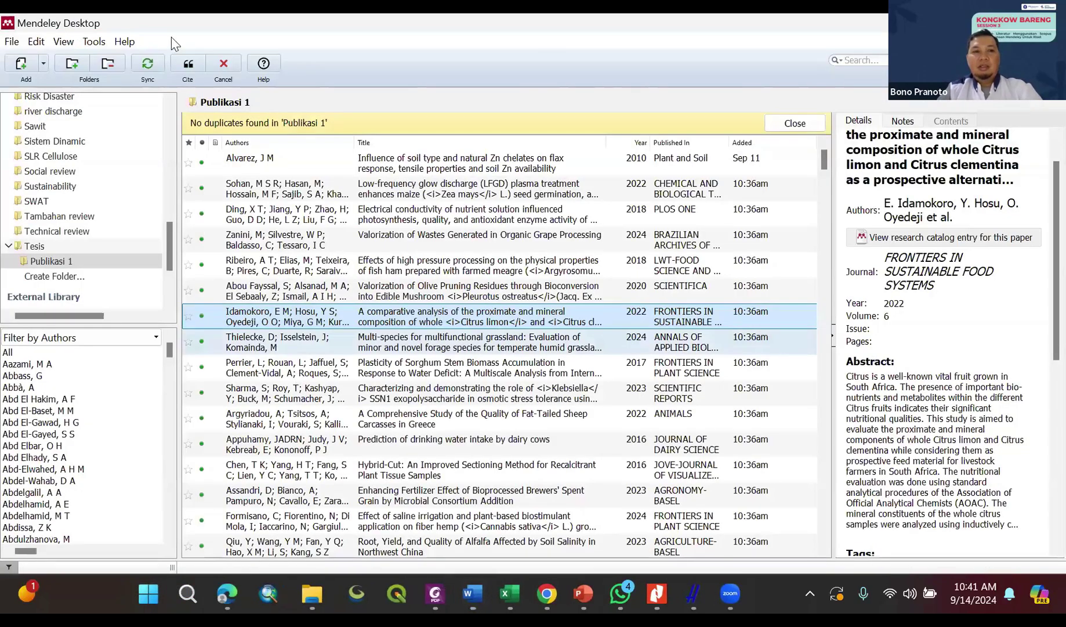
{"action": "left_click", "coordinate": [181, 66]}
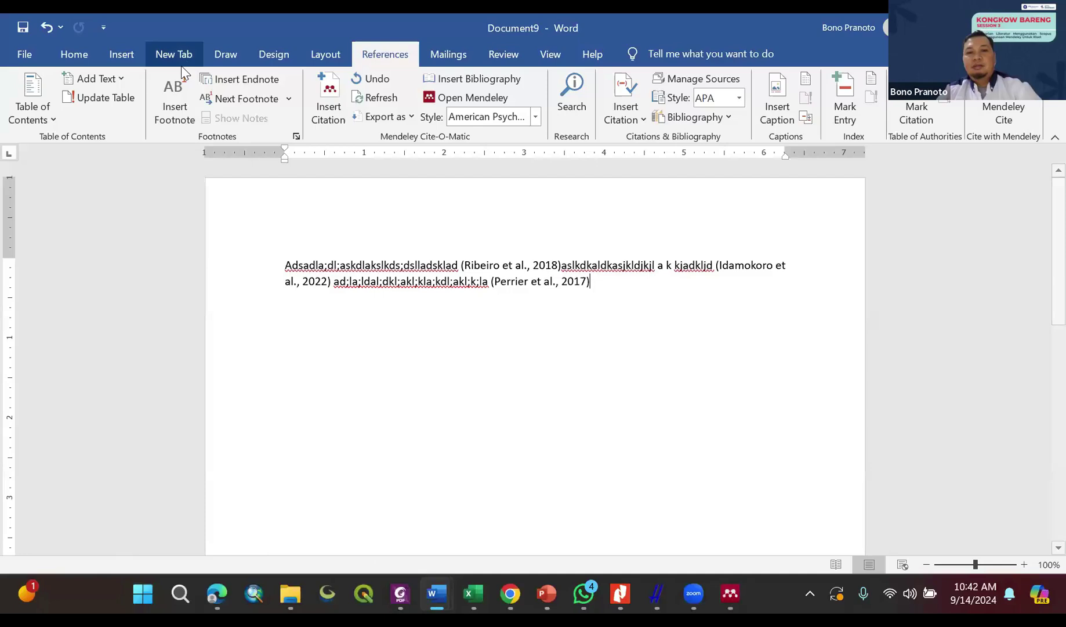
Step: Leave blank space below the paragraph and set the Mendeley citation style to Institut Pertanian Bogor: Pedoman Penulisan Karya Ilmiah Edisi ke-4 (Indonesian)
{"action": "key", "text": "Return"}
{"action": "key", "text": "Return"}
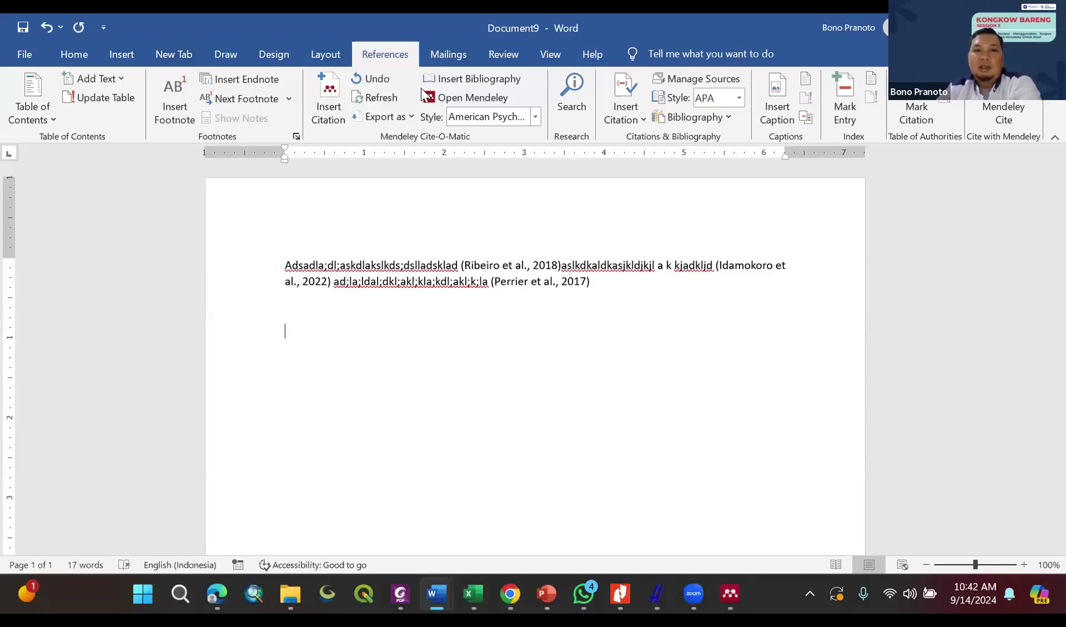
{"action": "left_click", "coordinate": [539, 115]}
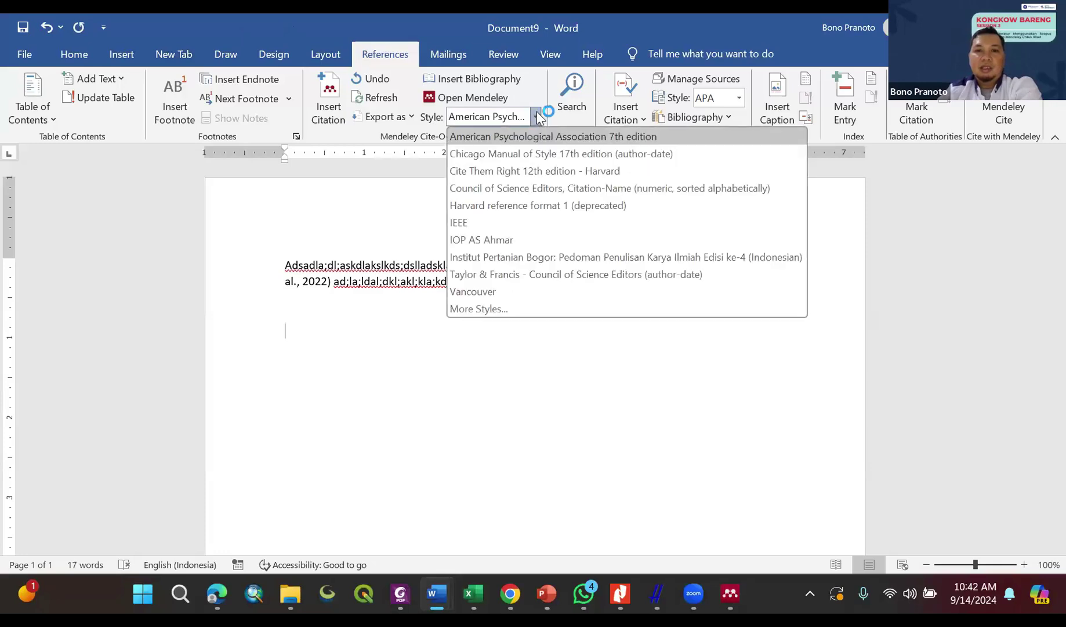
{"action": "left_click", "coordinate": [514, 257]}
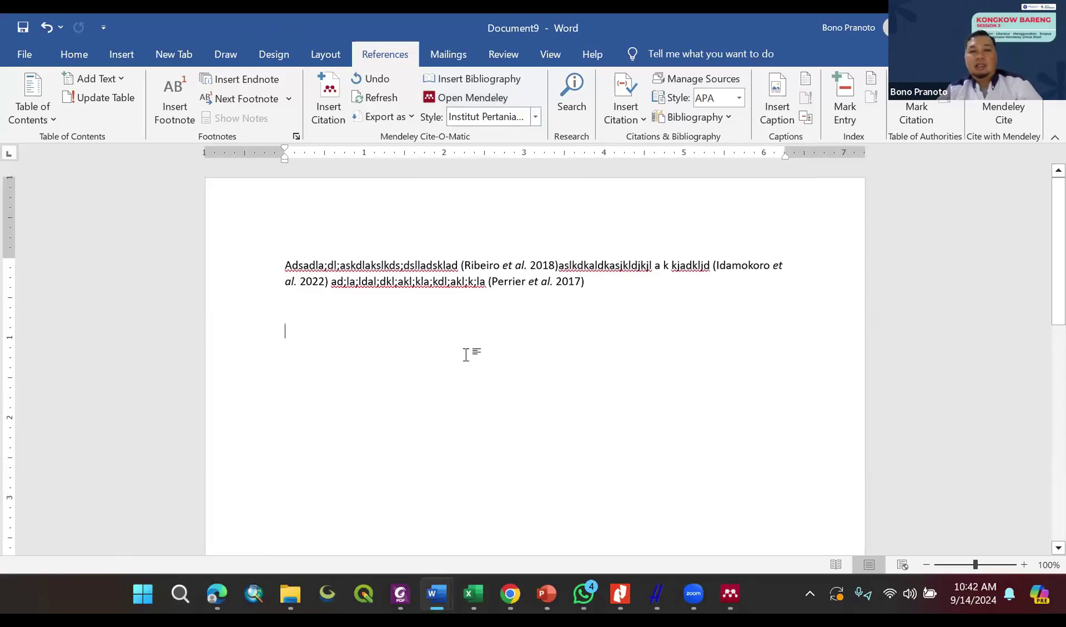
Step: Add the heading "Daftar Pustaka" below the paragraph and insert the Mendeley bibliography under it
{"action": "type", "text": "R"}
{"action": "key", "text": "BackSpace"}
{"action": "type", "text": "Daftar Pustaka"}
{"action": "key", "text": "Return"}
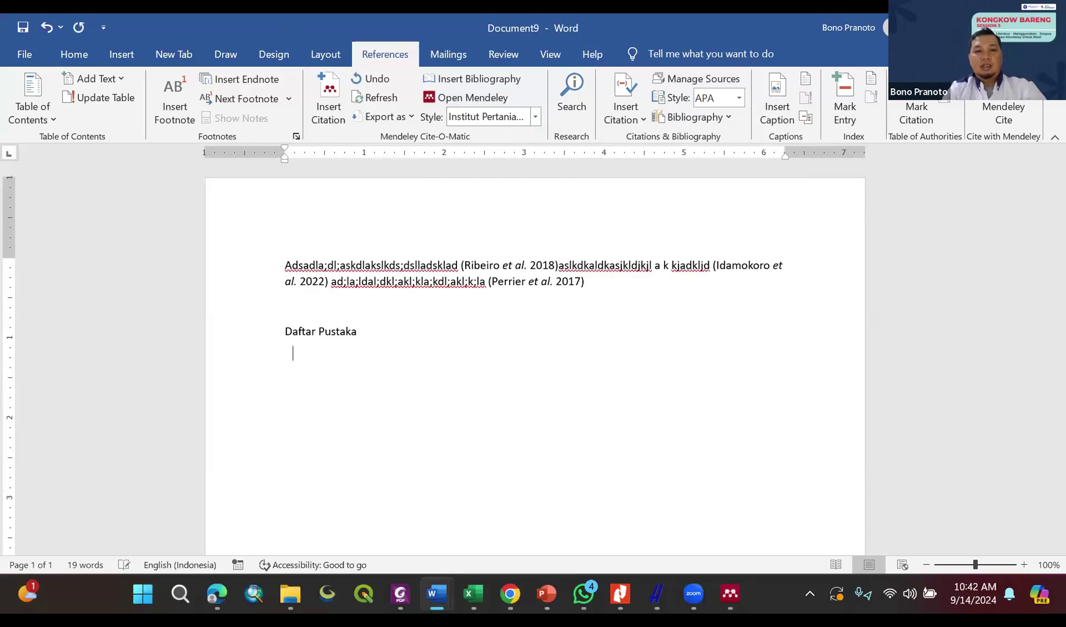
{"action": "left_click", "coordinate": [481, 83]}
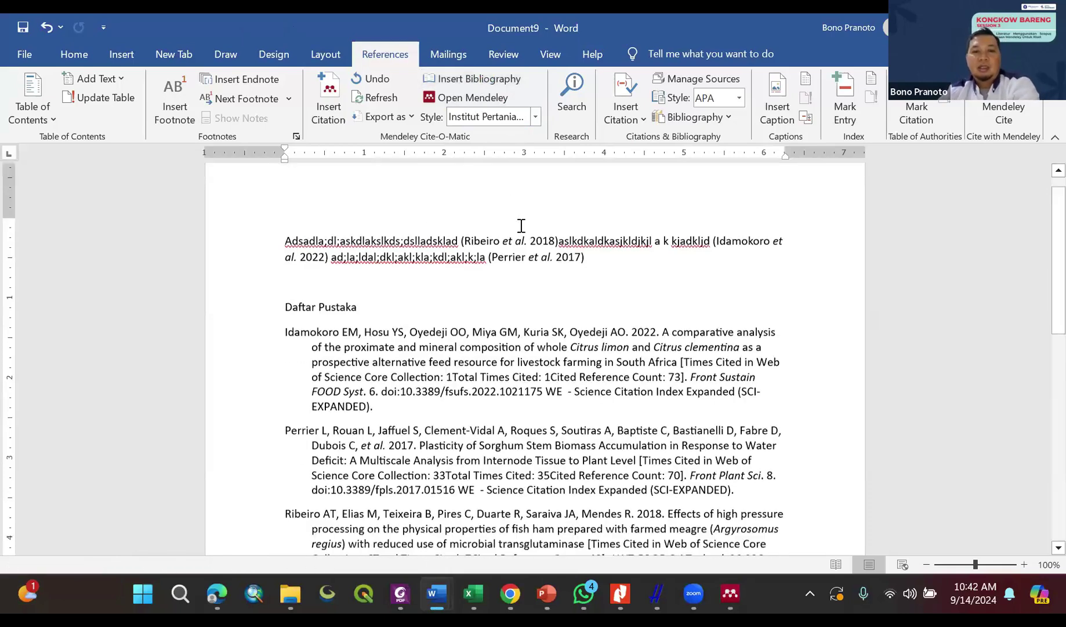
{"action": "scroll", "coordinate": [521, 226], "scroll_direction": "down", "scroll_amount": 4}
{"action": "scroll", "coordinate": [521, 225], "scroll_direction": "down", "scroll_amount": 3}
{"action": "scroll", "coordinate": [516, 226], "scroll_direction": "up", "scroll_amount": 5}
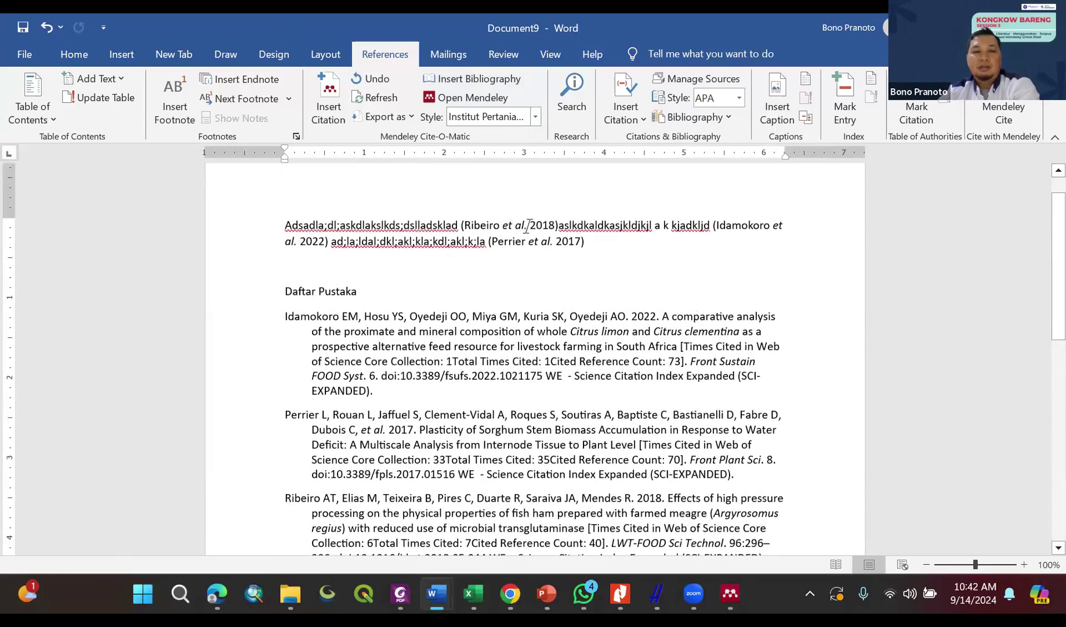
Step: Change the Mendeley citation style of the document to IEEE
{"action": "left_click", "coordinate": [540, 116]}
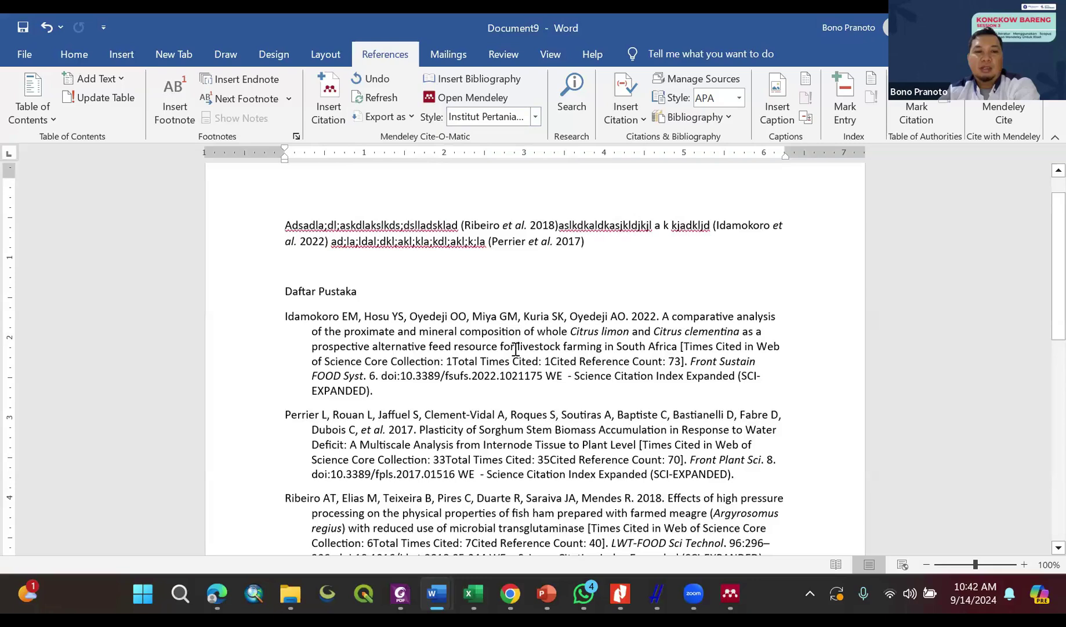
{"action": "scroll", "coordinate": [515, 348], "scroll_direction": "down", "scroll_amount": 3}
{"action": "scroll", "coordinate": [515, 348], "scroll_direction": "up", "scroll_amount": 2}
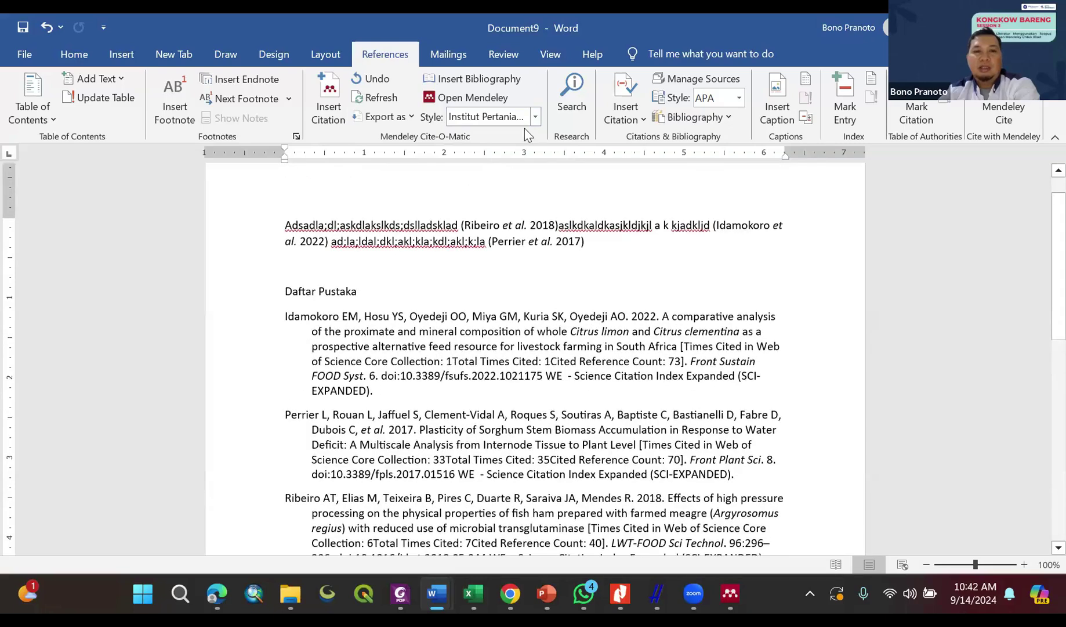
{"action": "left_click", "coordinate": [531, 116]}
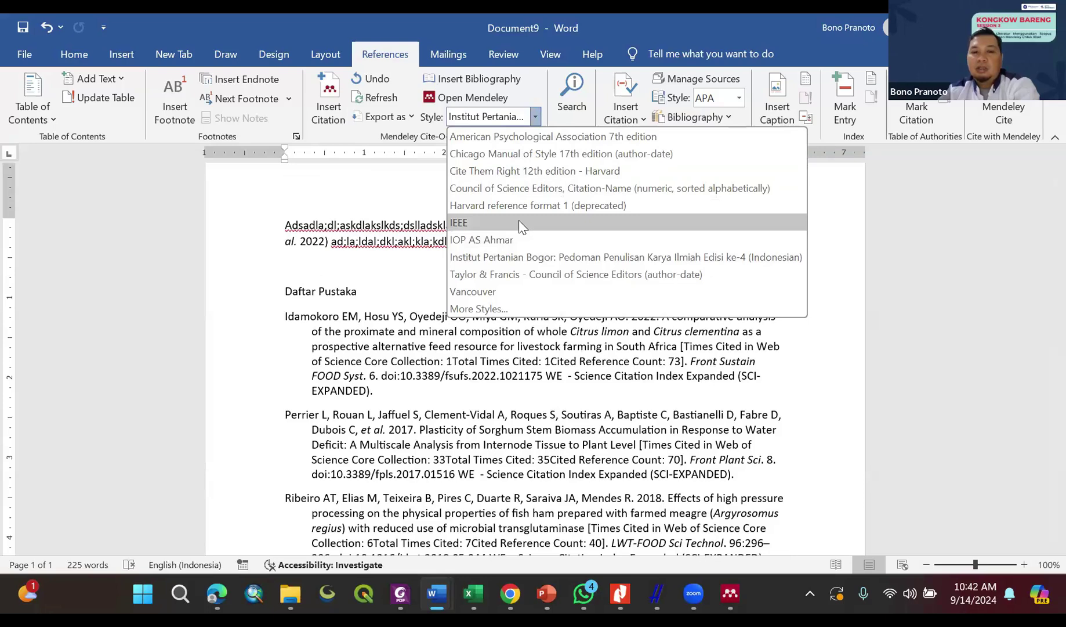
{"action": "left_click", "coordinate": [519, 222]}
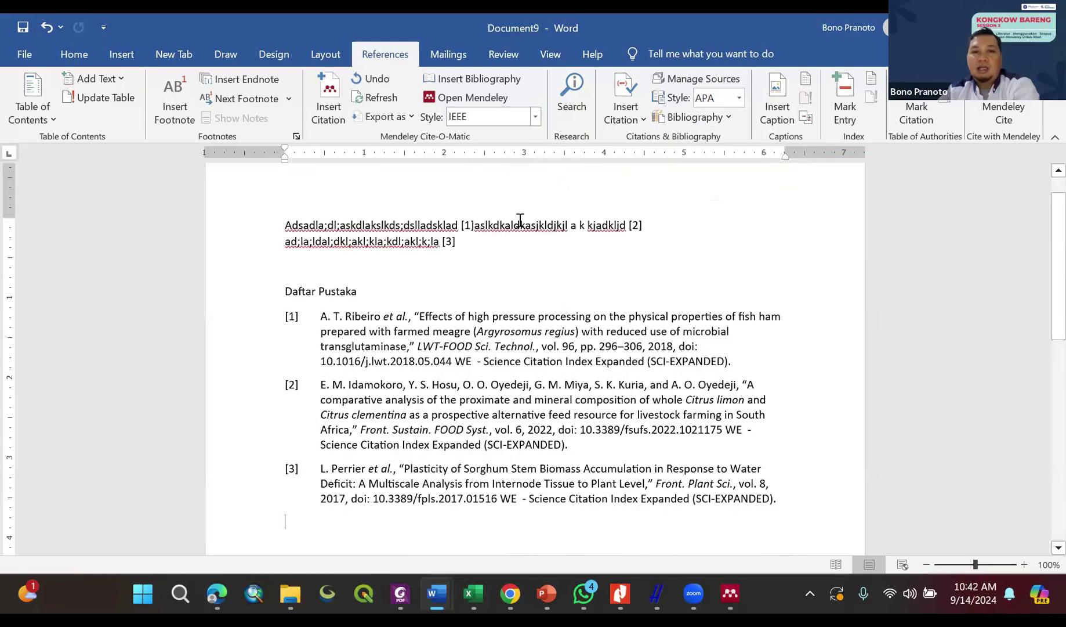
Step: Add a space after citation [1] and move the opening placeholder text with that citation to the end of the paragraph
{"action": "left_click", "coordinate": [483, 220]}
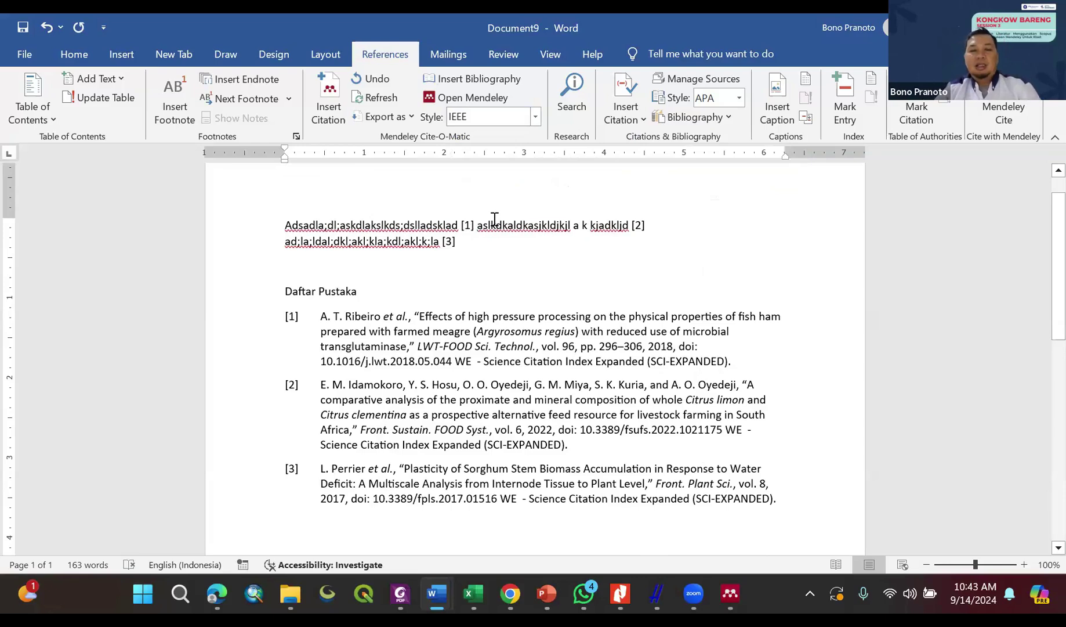
{"action": "key", "text": "shift+Left"}
{"action": "key", "text": "shift+Left"}
{"action": "key", "text": "shift+Left"}
{"action": "key", "text": "shift+Left"}
{"action": "key", "text": "shift+Left"}
{"action": "key", "text": "shift+Left"}
{"action": "key", "text": "shift+Left"}
{"action": "key", "text": "shift+Left"}
{"action": "key", "text": "shift+Left"}
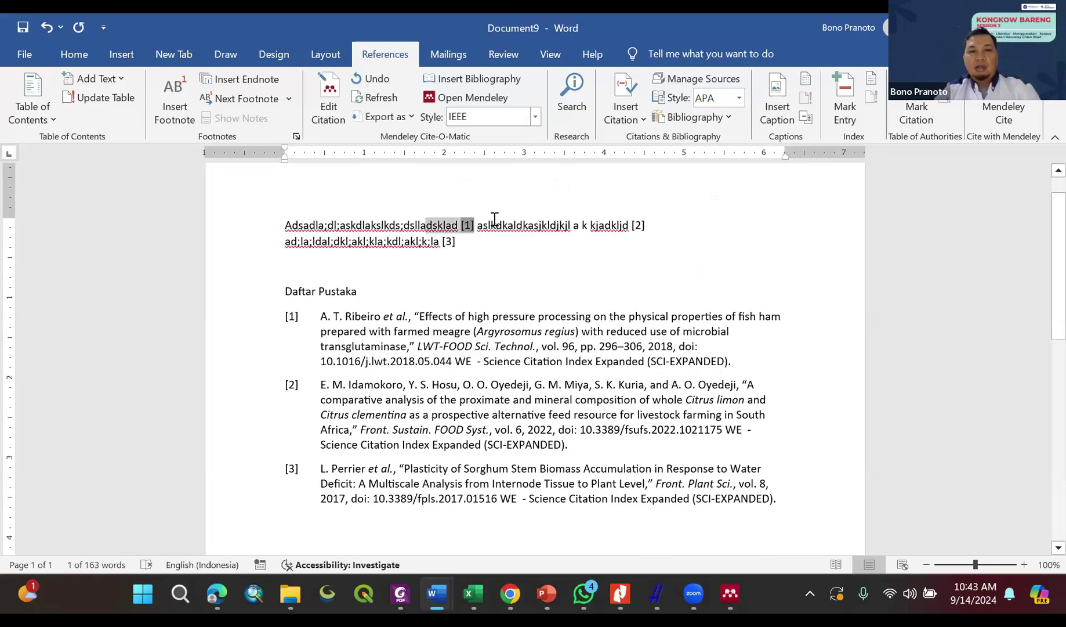
{"action": "key", "text": "shift+Left"}
{"action": "key", "text": "shift+Left"}
{"action": "key", "text": "shift+Left"}
{"action": "key", "text": "shift+Left"}
{"action": "key", "text": "shift+Left"}
{"action": "key", "text": "shift+Left"}
{"action": "key", "text": "shift+Left"}
{"action": "key", "text": "shift+Left"}
{"action": "key", "text": "shift+Left"}
{"action": "key", "text": "shift+Left"}
{"action": "key", "text": "shift+Left"}
{"action": "key", "text": "shift+Left"}
{"action": "key", "text": "shift+Left"}
{"action": "key", "text": "shift+Left"}
{"action": "key", "text": "shift+Left"}
{"action": "key", "text": "shift+Left"}
{"action": "key", "text": "shift+Left"}
{"action": "key", "text": "shift+Left"}
{"action": "key", "text": "shift+Left"}
{"action": "key", "text": "shift+Left"}
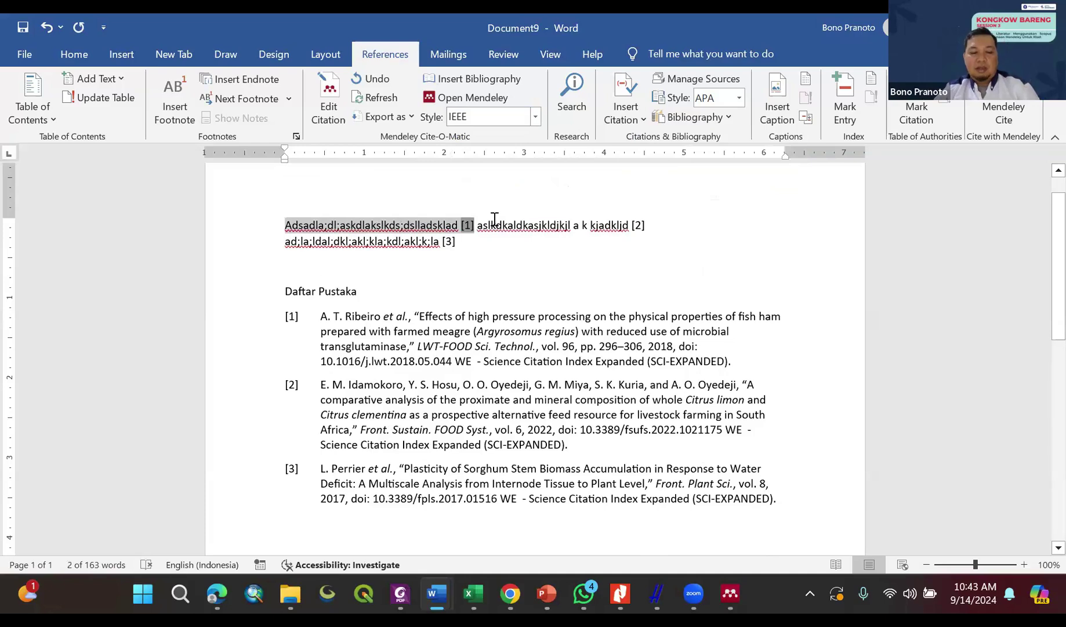
{"action": "key", "text": "BackSpace"}
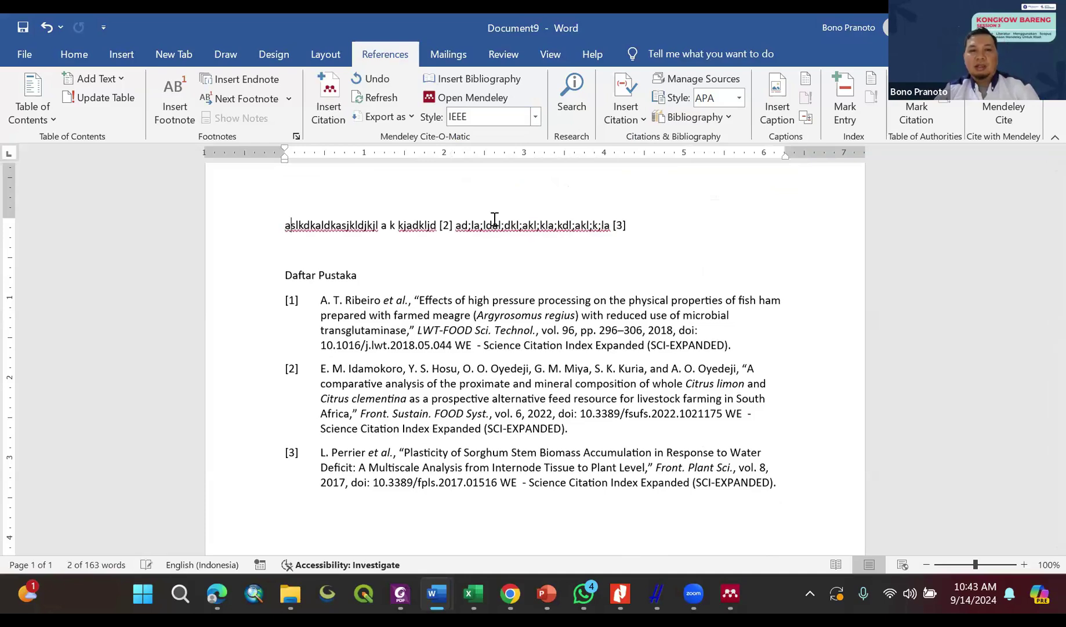
{"action": "key", "text": "ctrl+z"}
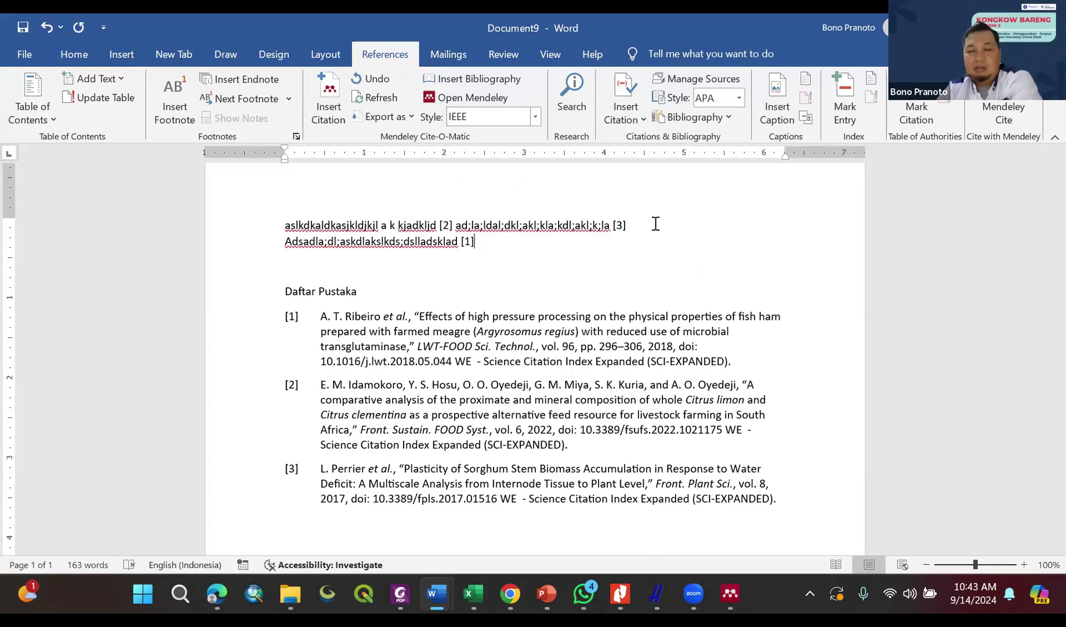
Step: Refresh the Mendeley citations and bibliography so their numbering follows the new text order
{"action": "left_click", "coordinate": [379, 99]}
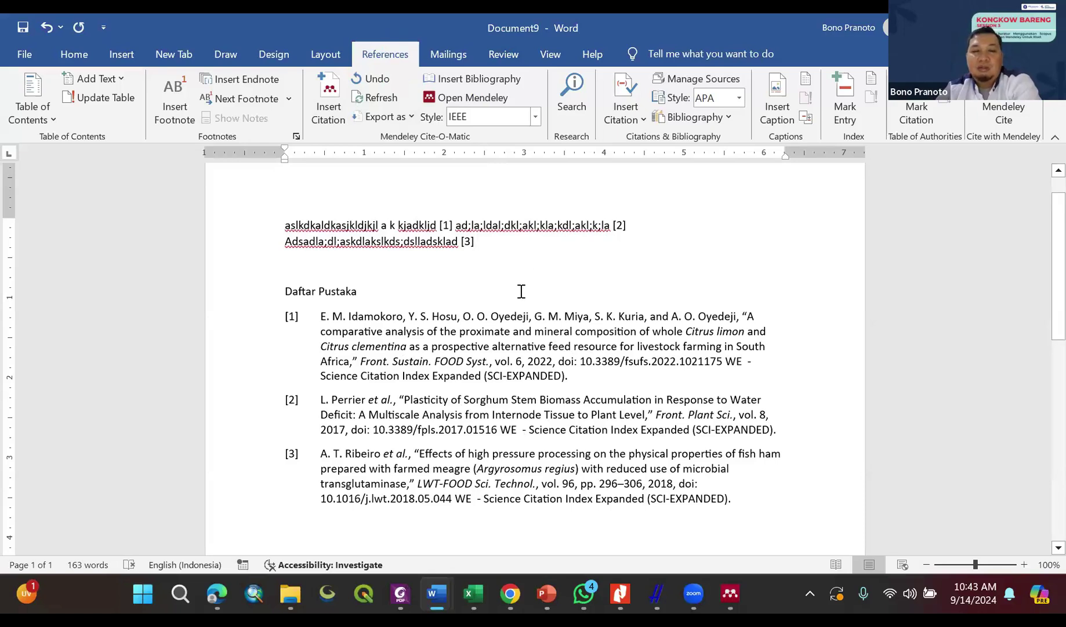
{"action": "scroll", "coordinate": [519, 287], "scroll_direction": "down", "scroll_amount": 1}
{"action": "scroll", "coordinate": [521, 291], "scroll_direction": "up", "scroll_amount": 1}
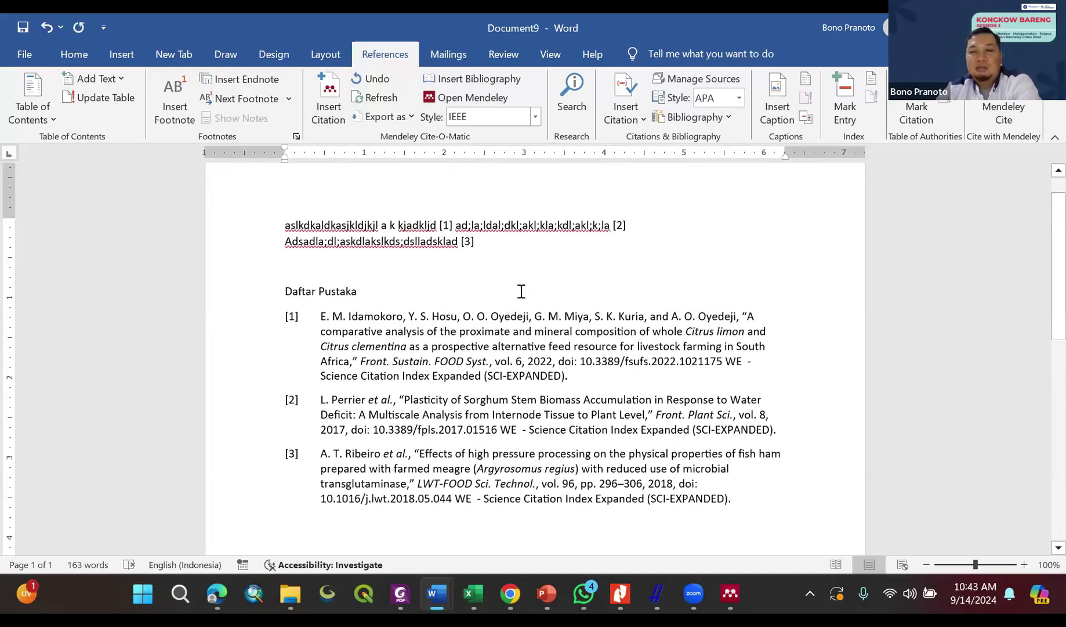
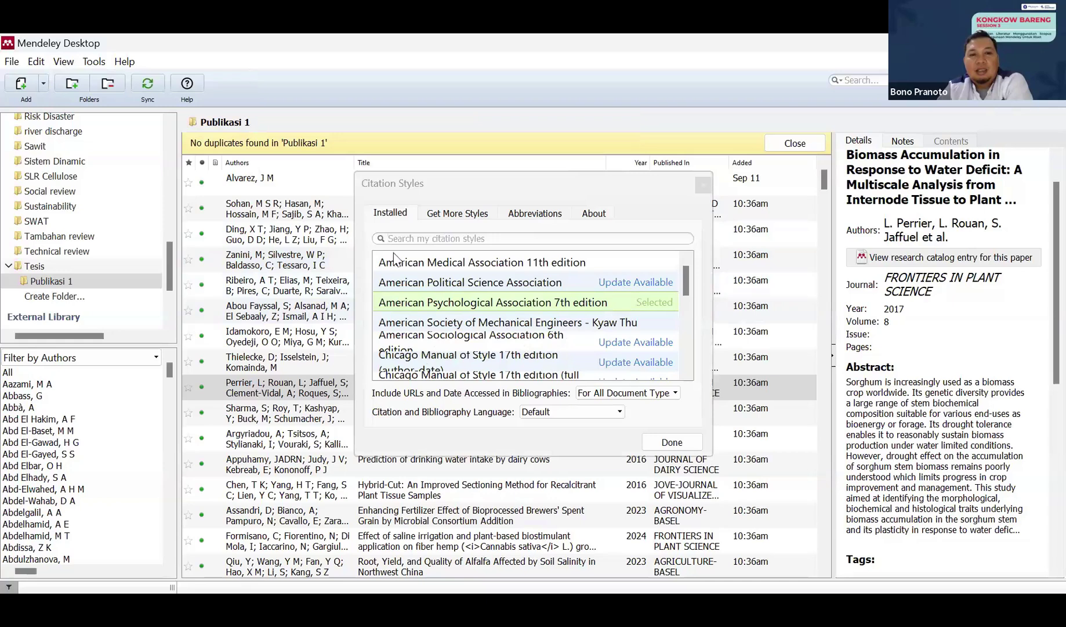
Step: Look through Mendeley's citation styles and search the installed ones for "iop"
{"action": "scroll", "coordinate": [476, 283], "scroll_direction": "down", "scroll_amount": 6}
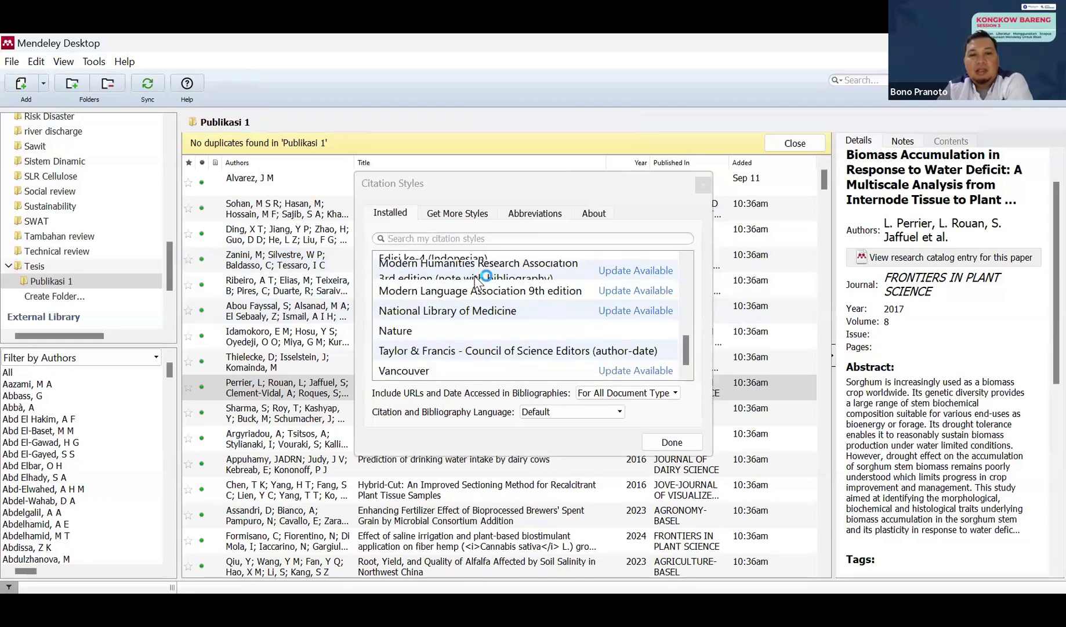
{"action": "scroll", "coordinate": [475, 283], "scroll_direction": "up", "scroll_amount": 6}
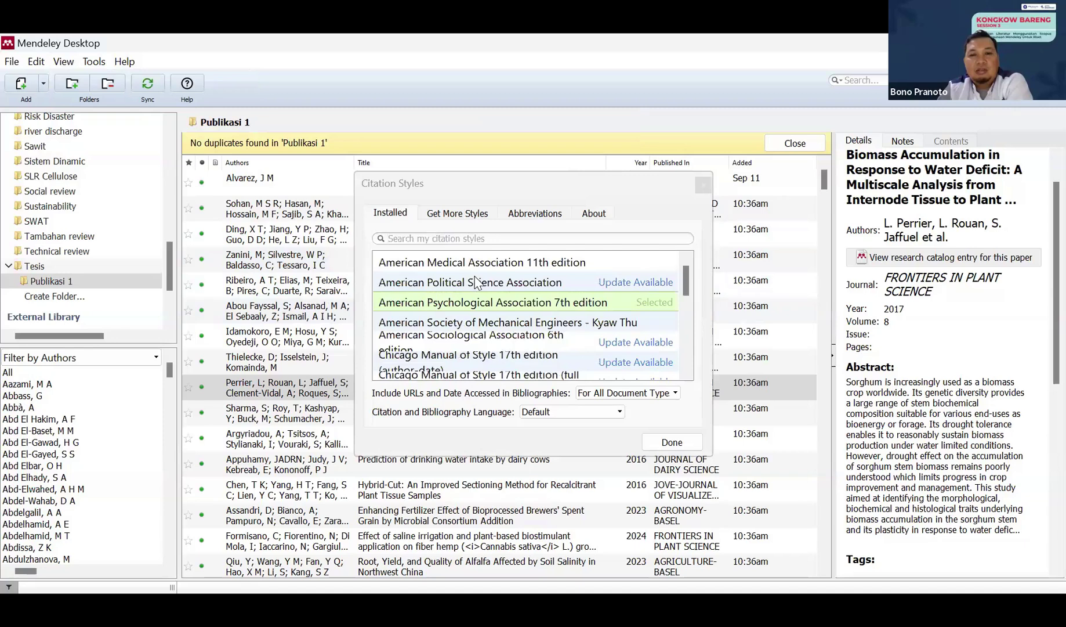
{"action": "left_click", "coordinate": [459, 219]}
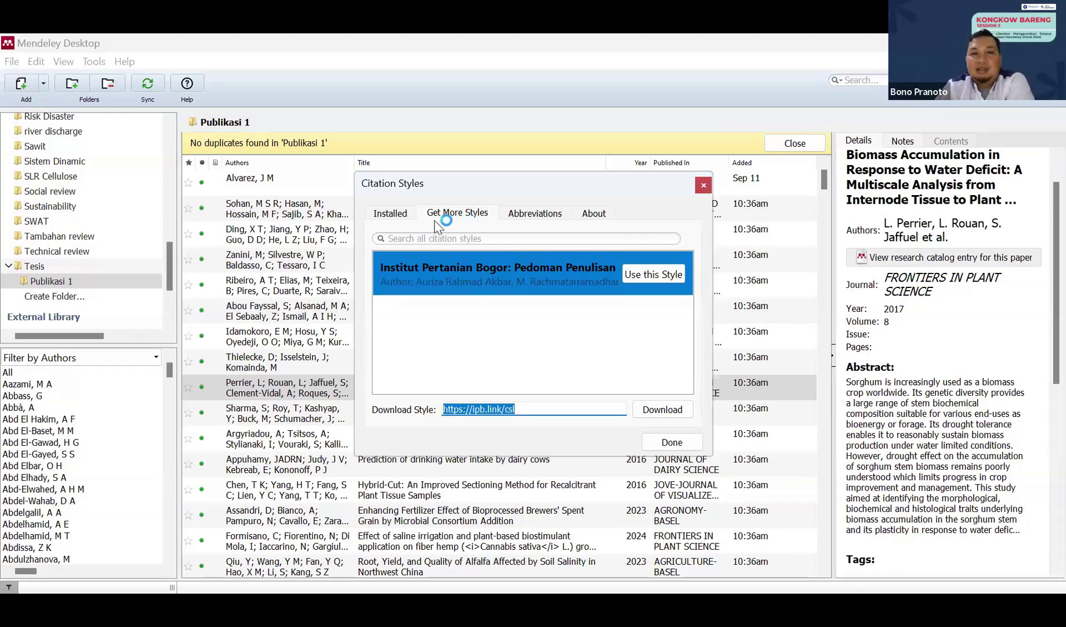
{"action": "left_click", "coordinate": [390, 214]}
{"action": "left_click", "coordinate": [471, 241]}
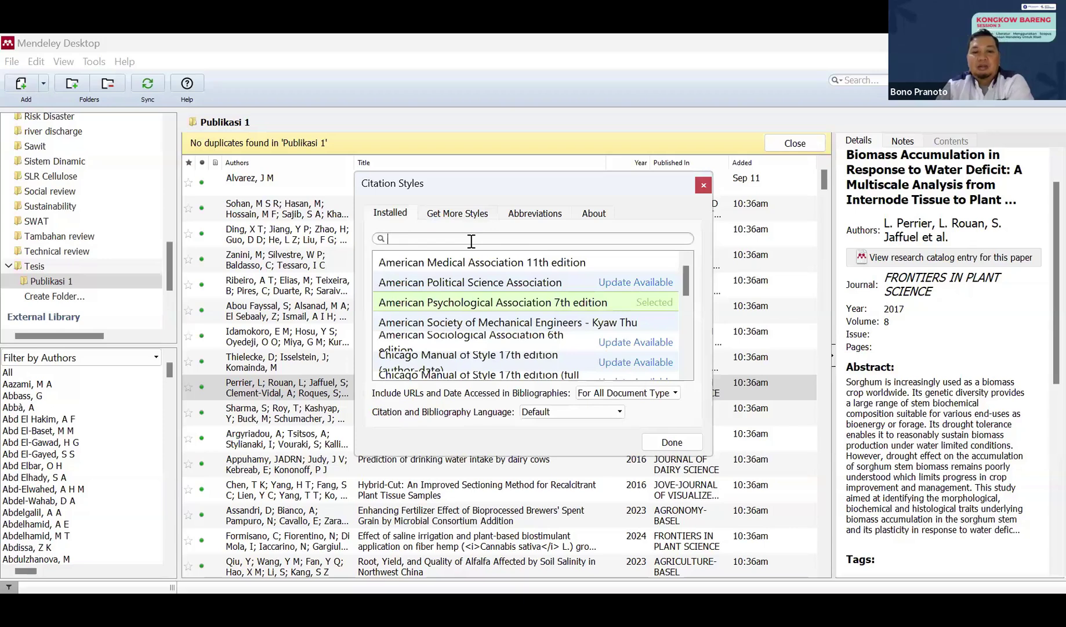
{"action": "type", "text": "iop"}
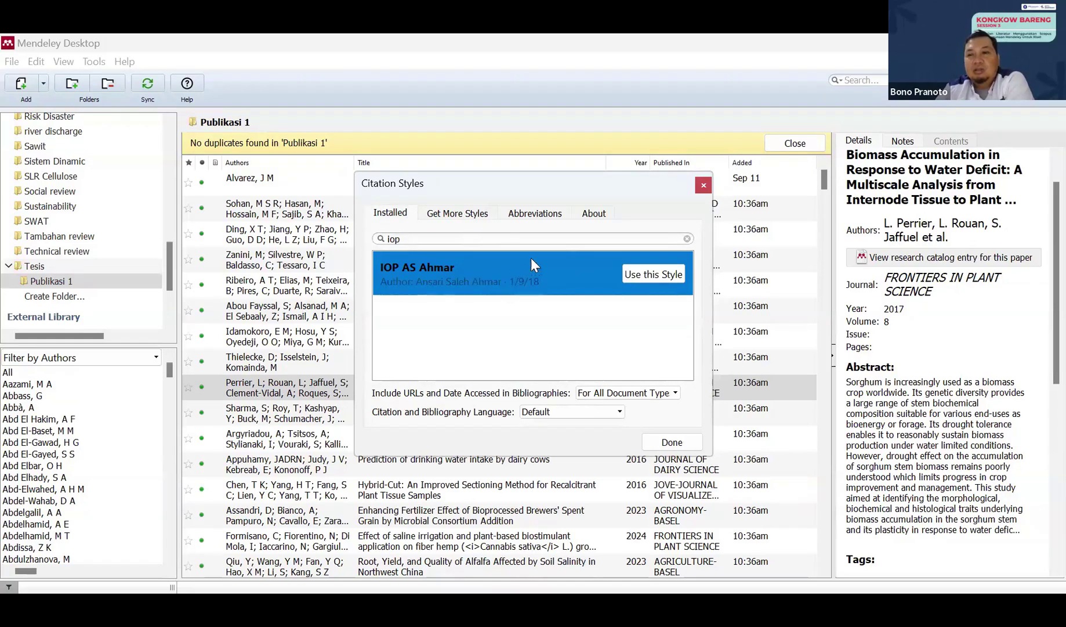
{"action": "left_click", "coordinate": [704, 185]}
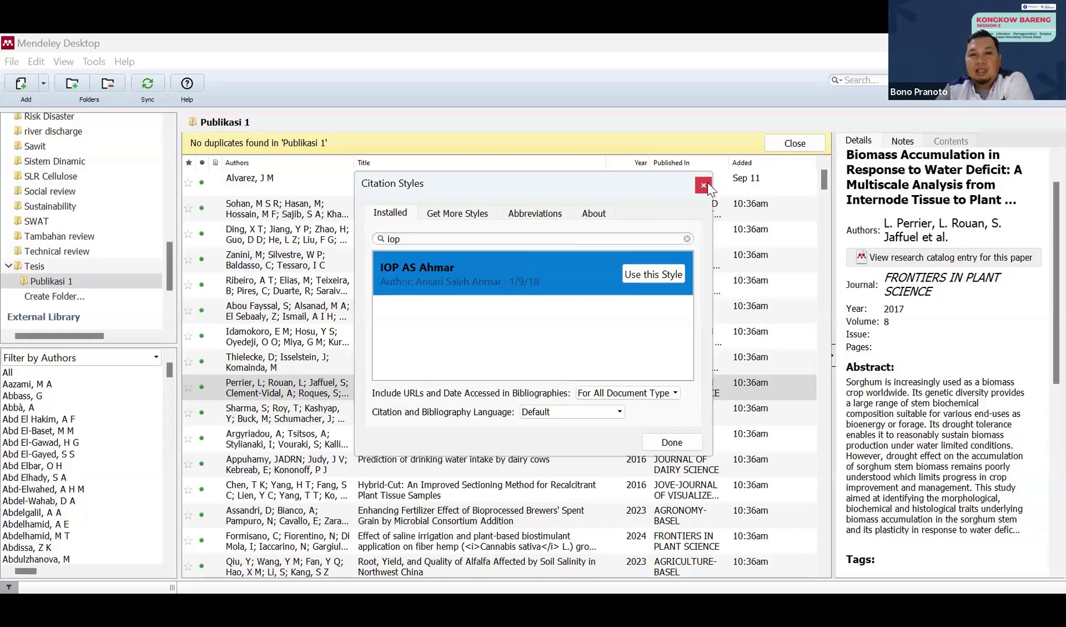
{"action": "left_click", "coordinate": [459, 214]}
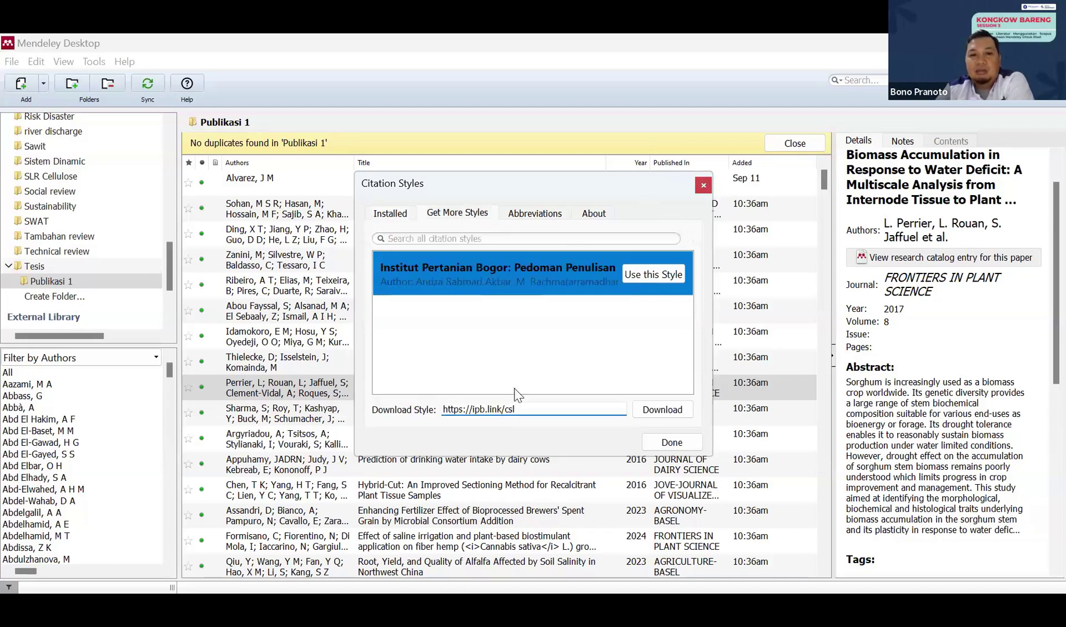
{"action": "left_click", "coordinate": [685, 410]}
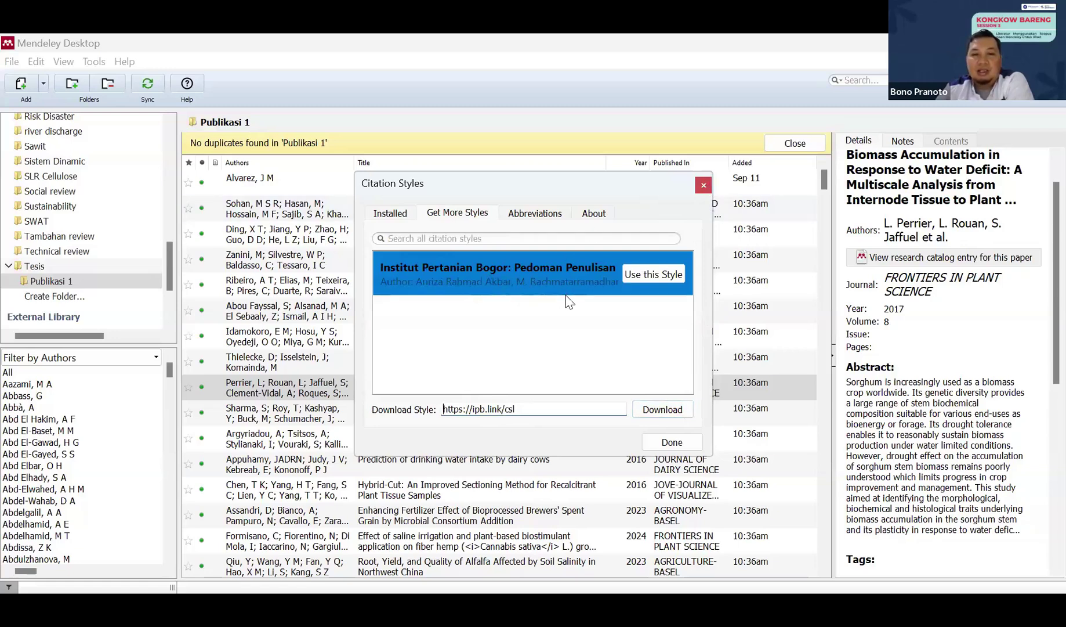
{"action": "left_click", "coordinate": [701, 189]}
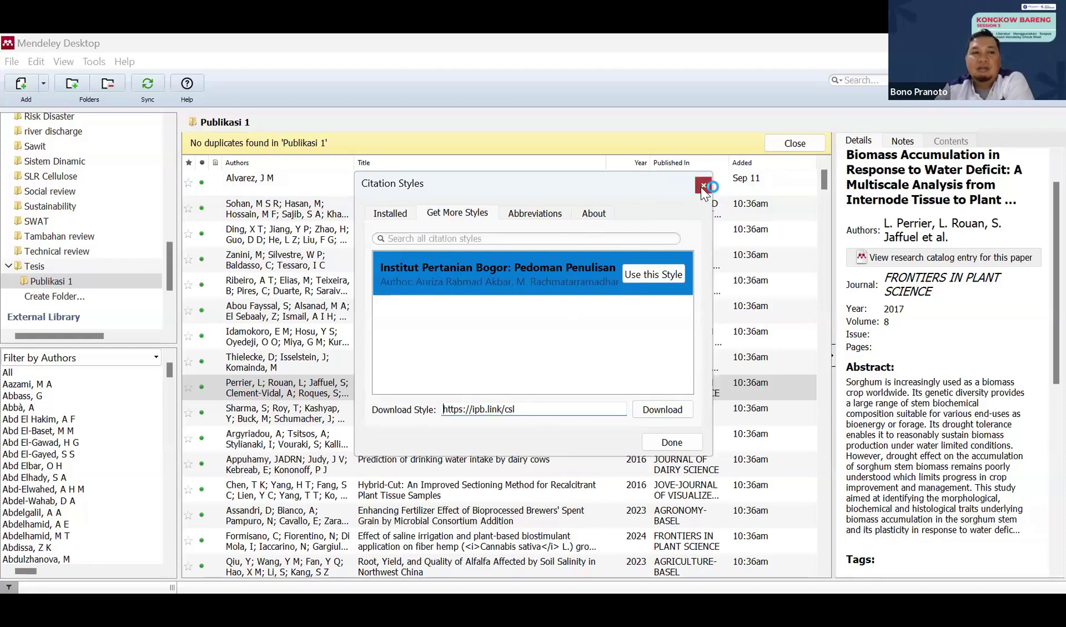
{"action": "left_click", "coordinate": [704, 184]}
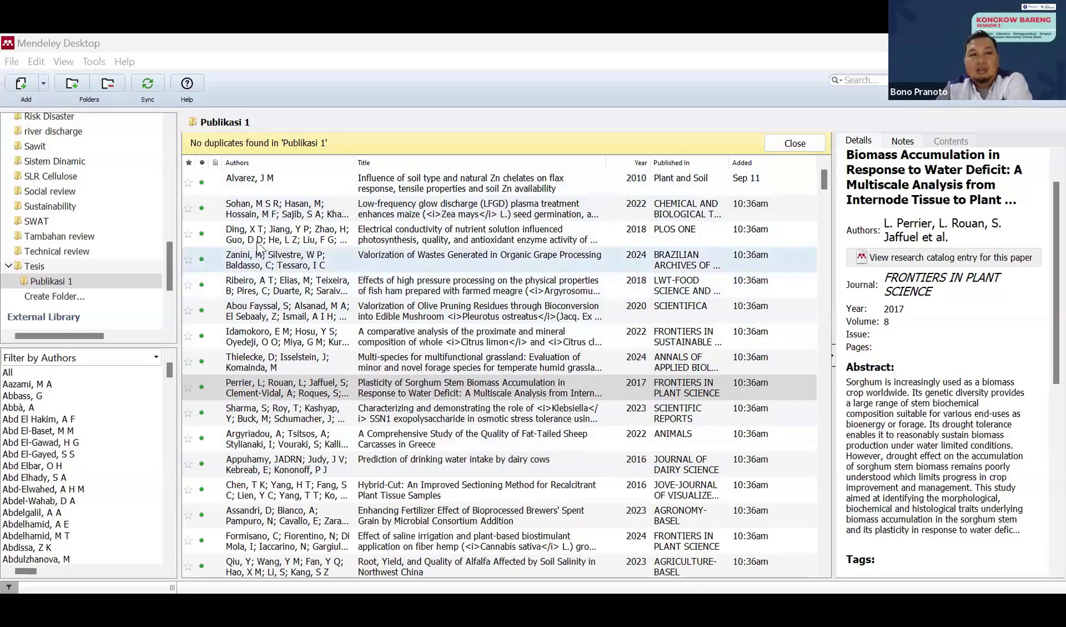
Step: Try to export all documents in the Publikasi 1 folder as My Collection.ris in RIS - Research Information Systems format
{"action": "scroll", "coordinate": [92, 243], "scroll_direction": "down", "scroll_amount": 2}
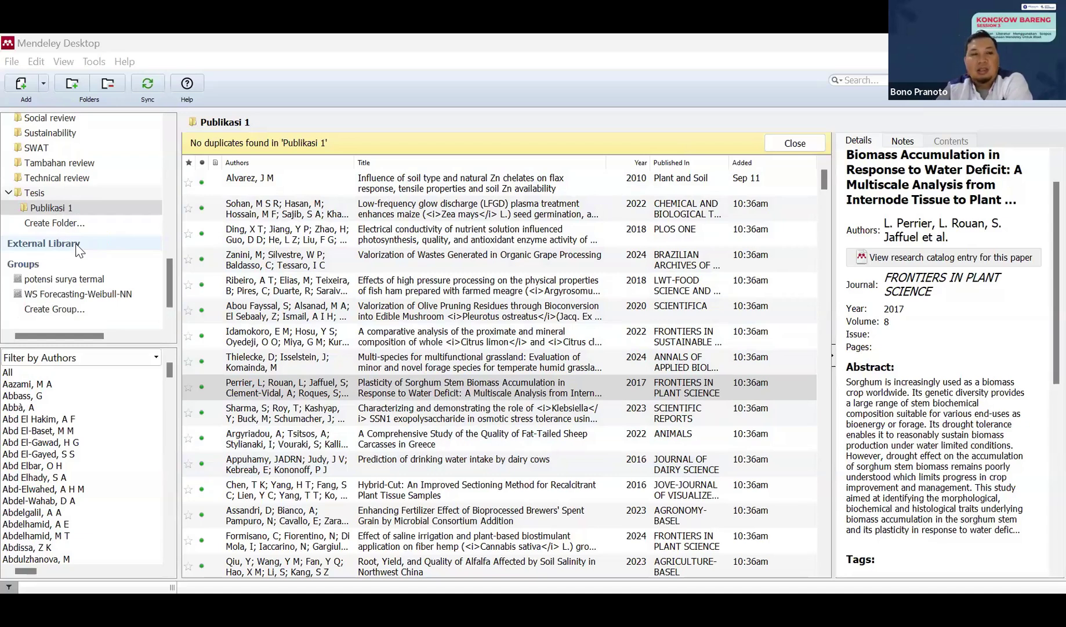
{"action": "scroll", "coordinate": [79, 250], "scroll_direction": "up", "scroll_amount": 3}
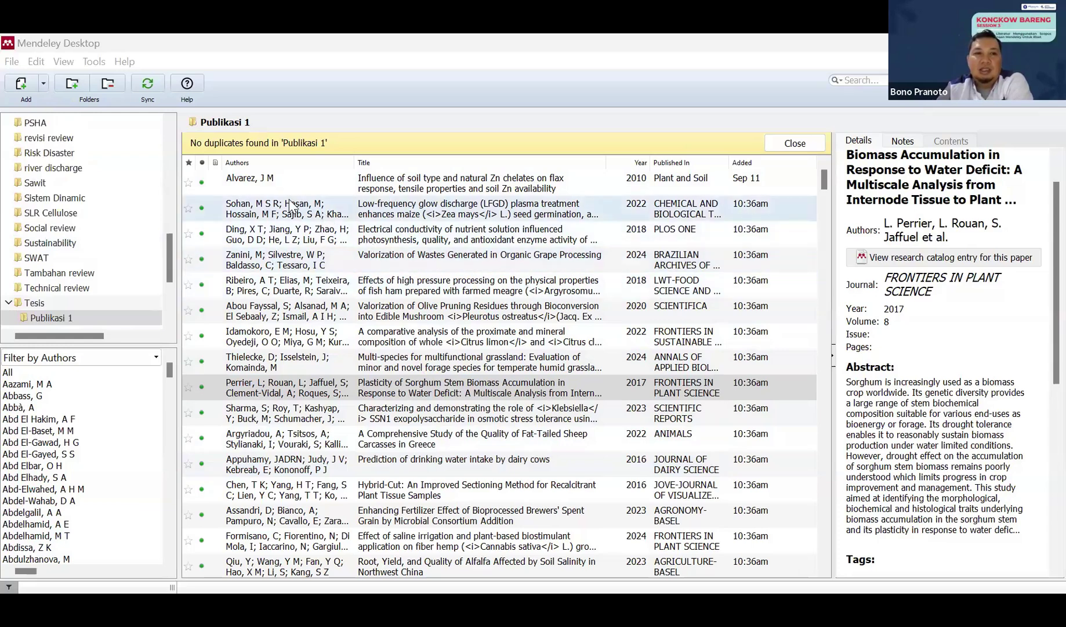
{"action": "left_click", "coordinate": [466, 192]}
{"action": "key", "text": "ctrl+a"}
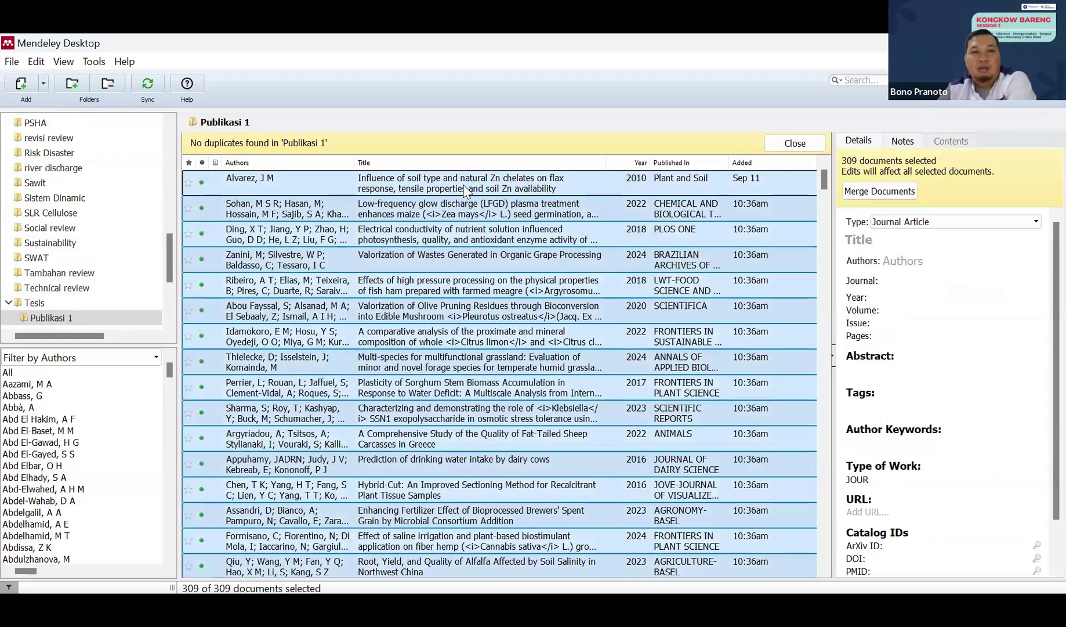
{"action": "left_click", "coordinate": [11, 61]}
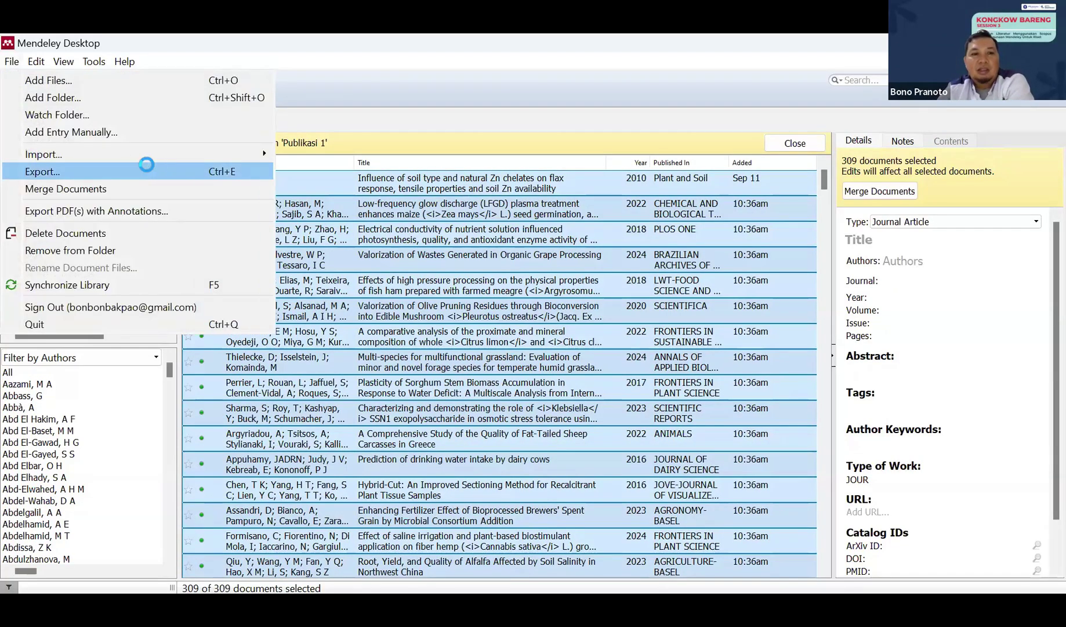
{"action": "left_click", "coordinate": [146, 170]}
{"action": "left_click", "coordinate": [324, 383]}
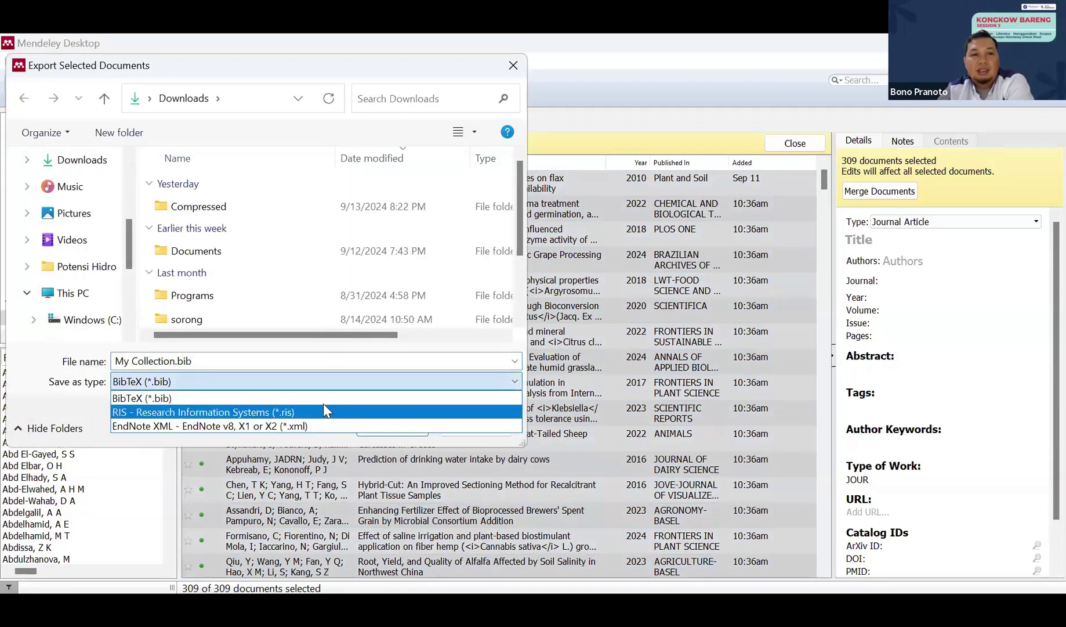
{"action": "left_click", "coordinate": [323, 405]}
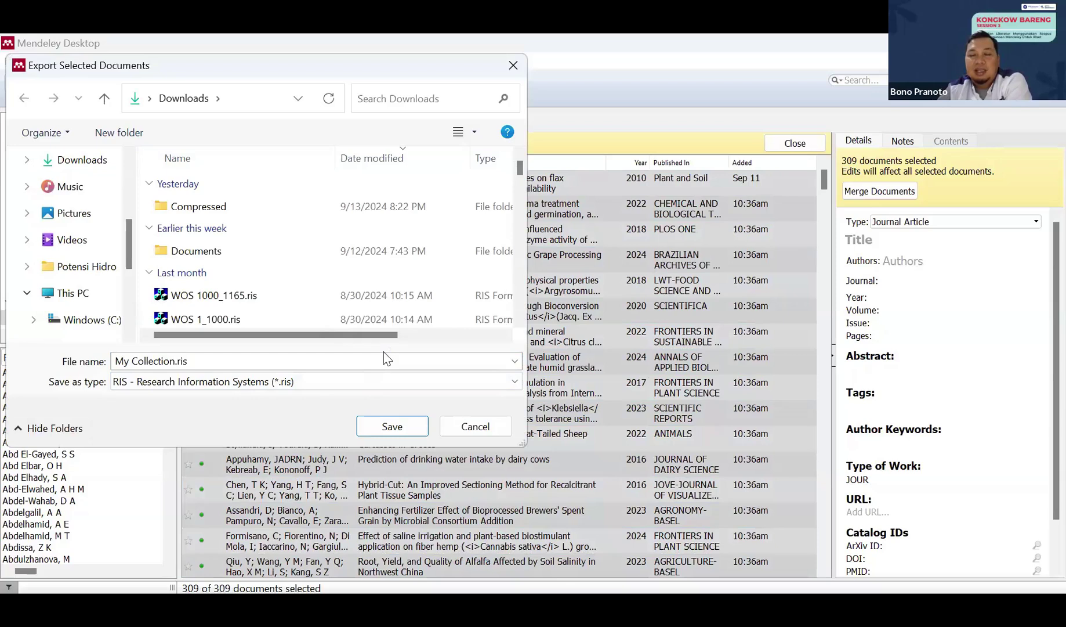
{"action": "left_click", "coordinate": [374, 381]}
{"action": "left_click", "coordinate": [399, 377]}
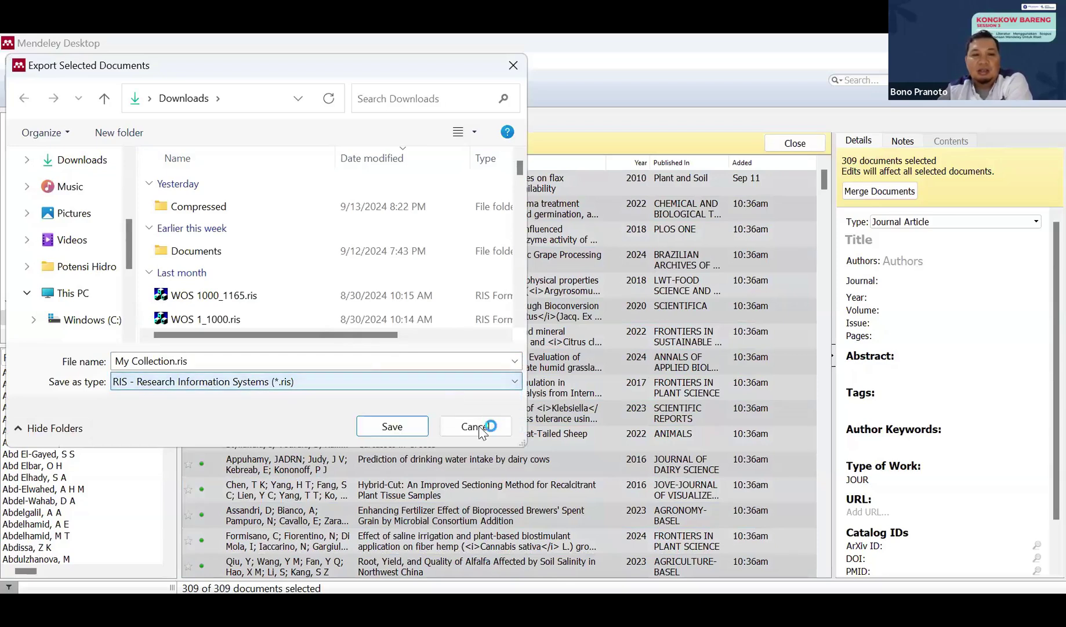
{"action": "left_click", "coordinate": [480, 427]}
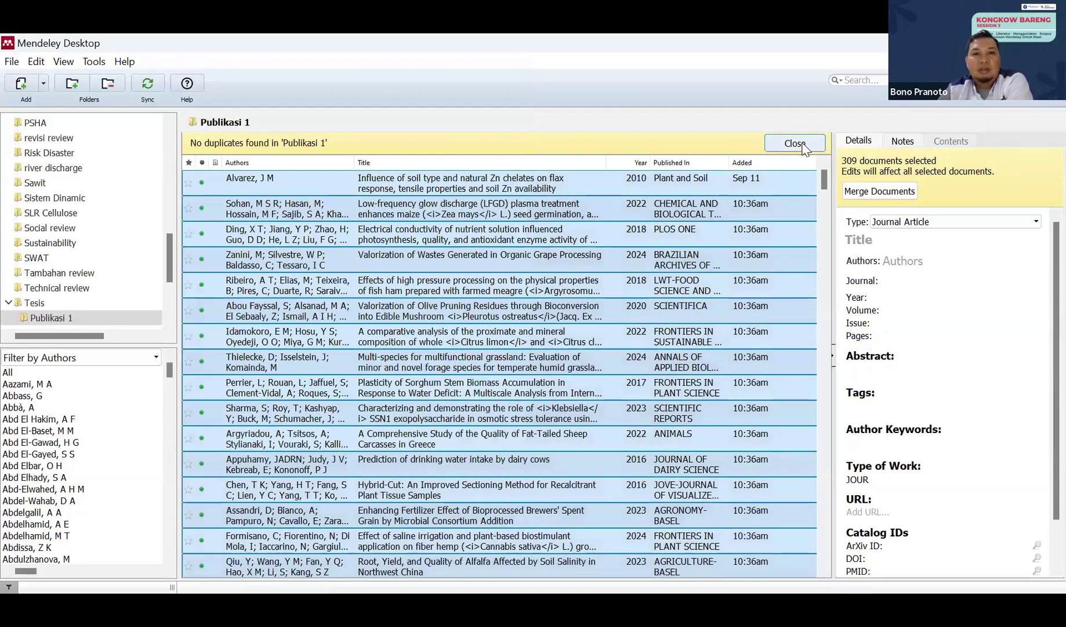
Step: Dismiss the duplicates notice for Publikasi 1 and review the full title, abstract, keywords and catalog IDs of the fish ham article
{"action": "left_click", "coordinate": [796, 144]}
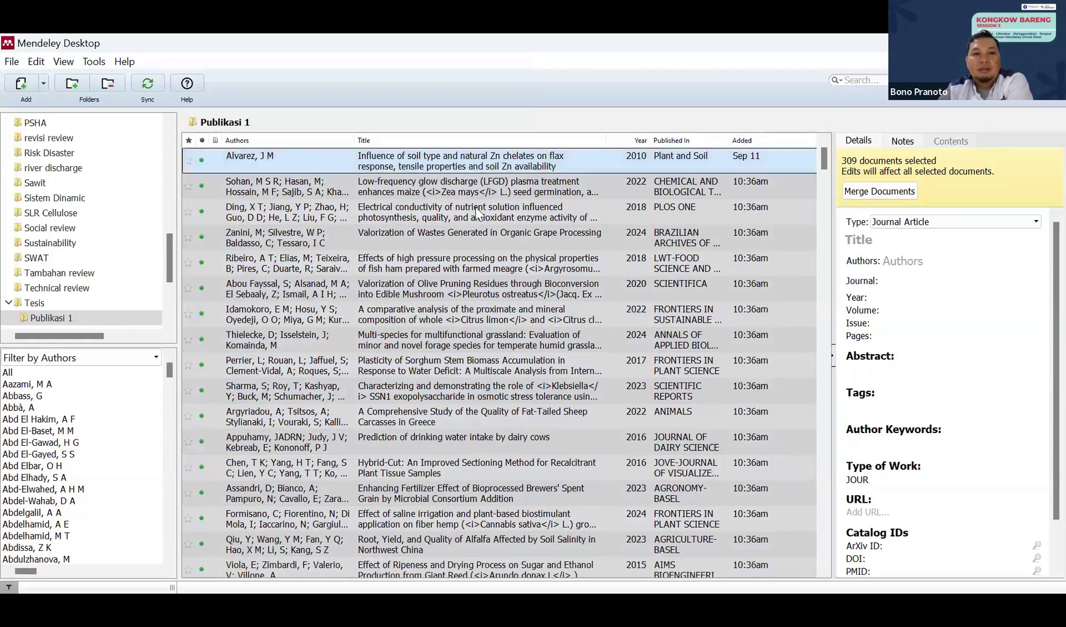
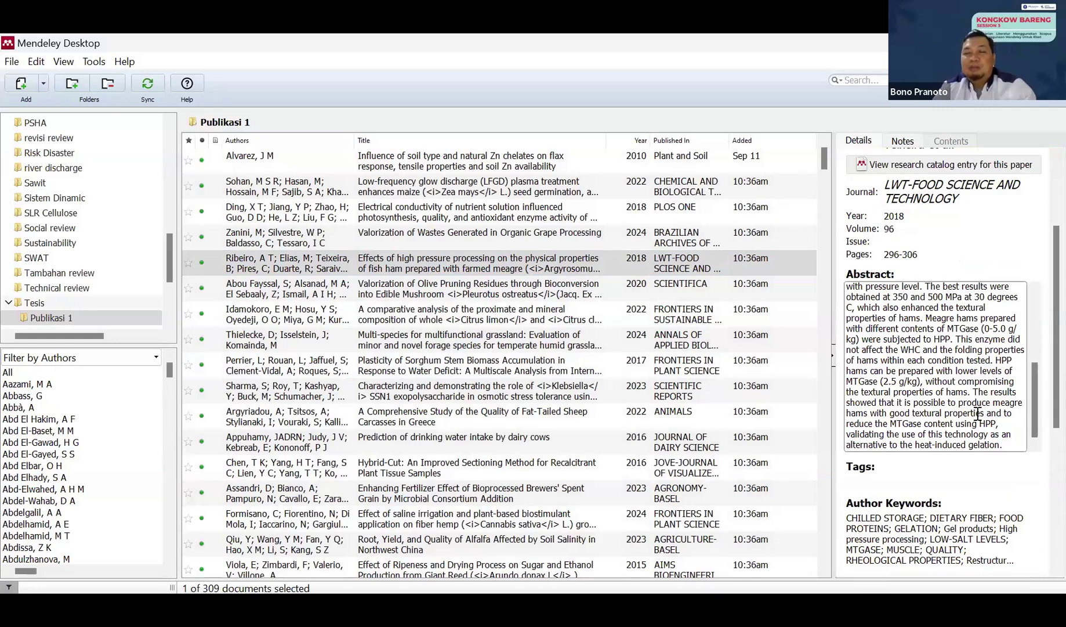
{"action": "scroll", "coordinate": [977, 413], "scroll_direction": "up", "scroll_amount": 10}
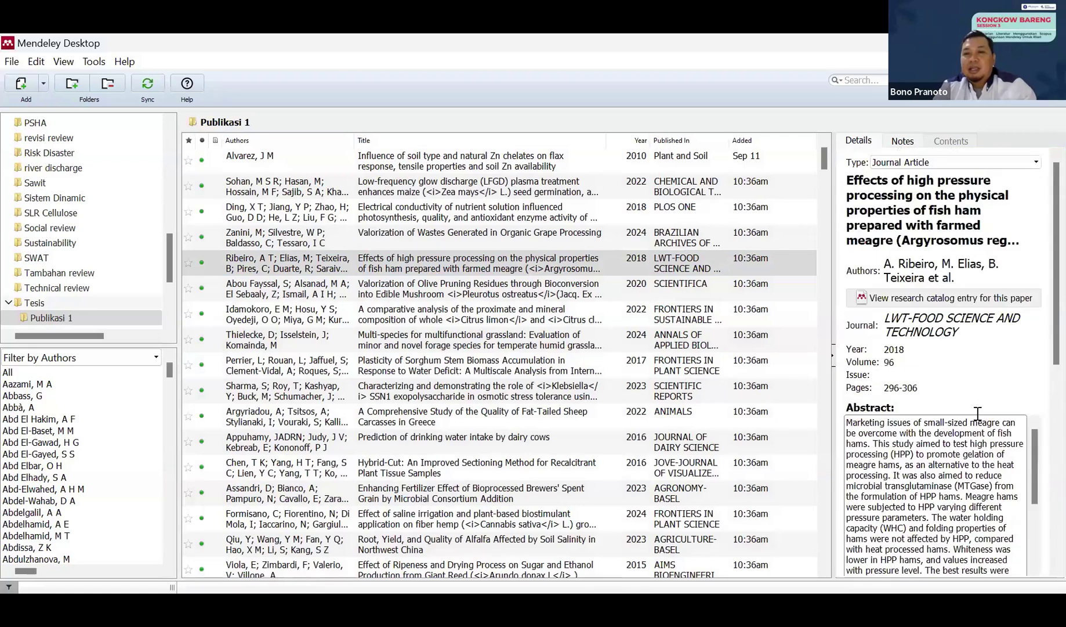
{"action": "scroll", "coordinate": [978, 413], "scroll_direction": "down", "scroll_amount": 2}
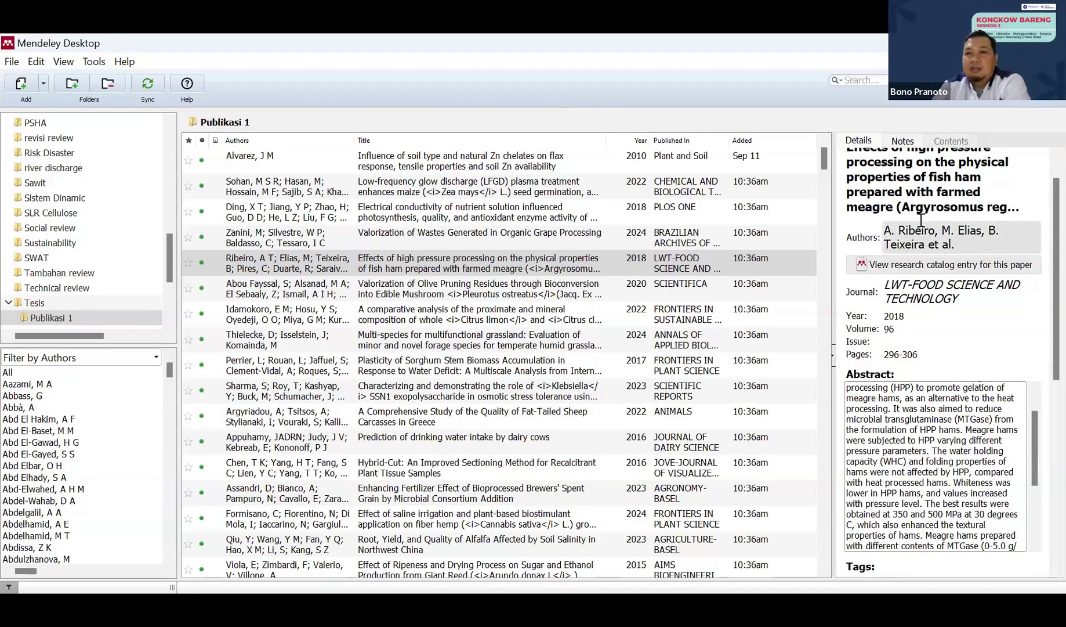
{"action": "left_click", "coordinate": [921, 191]}
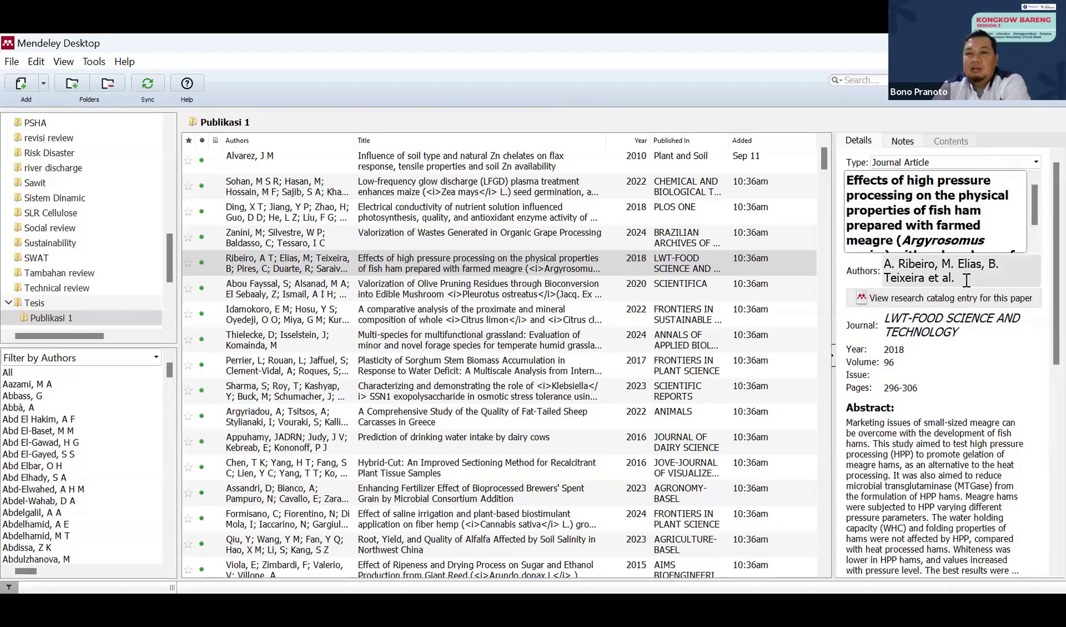
{"action": "scroll", "coordinate": [959, 339], "scroll_direction": "down", "scroll_amount": 8}
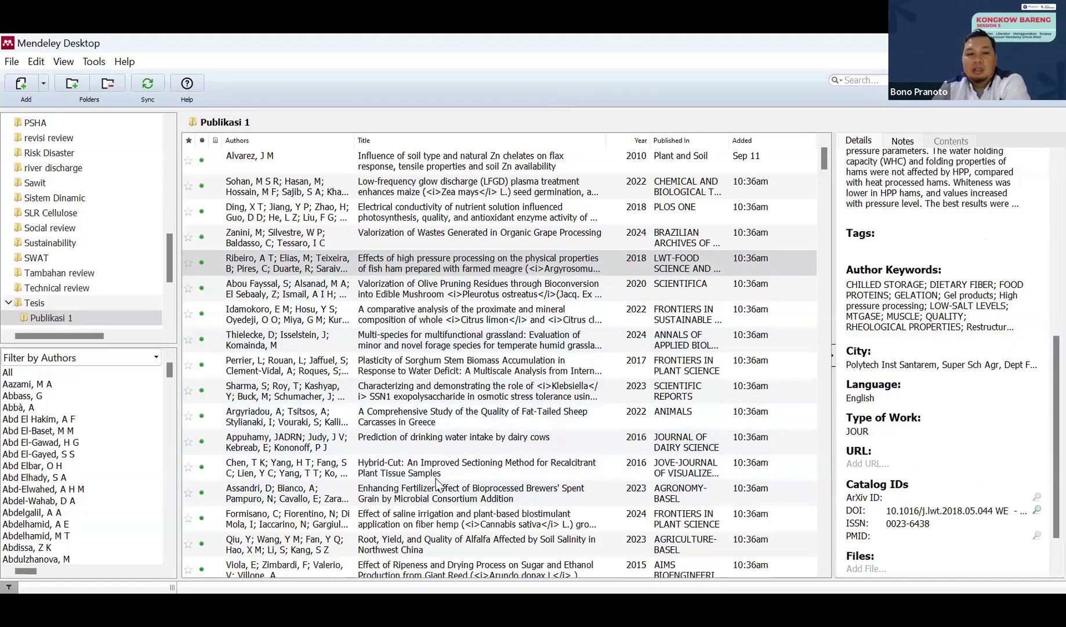
Step: Find the article "FEEDING VALUE POTENTIAL OF POTATO VINES" in Publikasi 1 and examine its title and bibliographic details
{"action": "key", "text": "alt+Tab"}
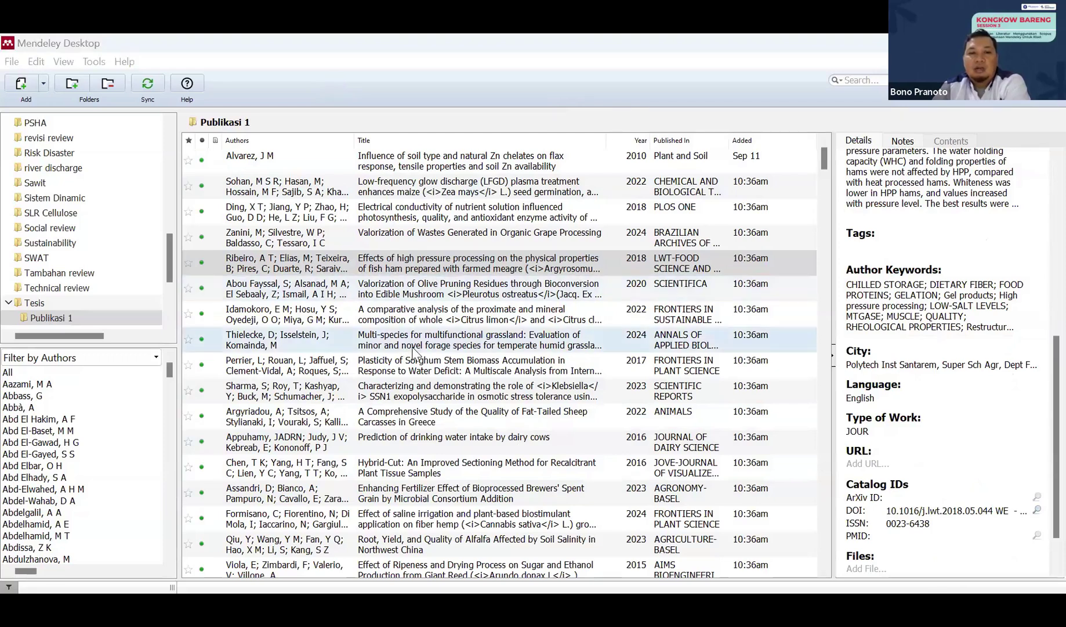
{"action": "scroll", "coordinate": [413, 351], "scroll_direction": "down", "scroll_amount": 4}
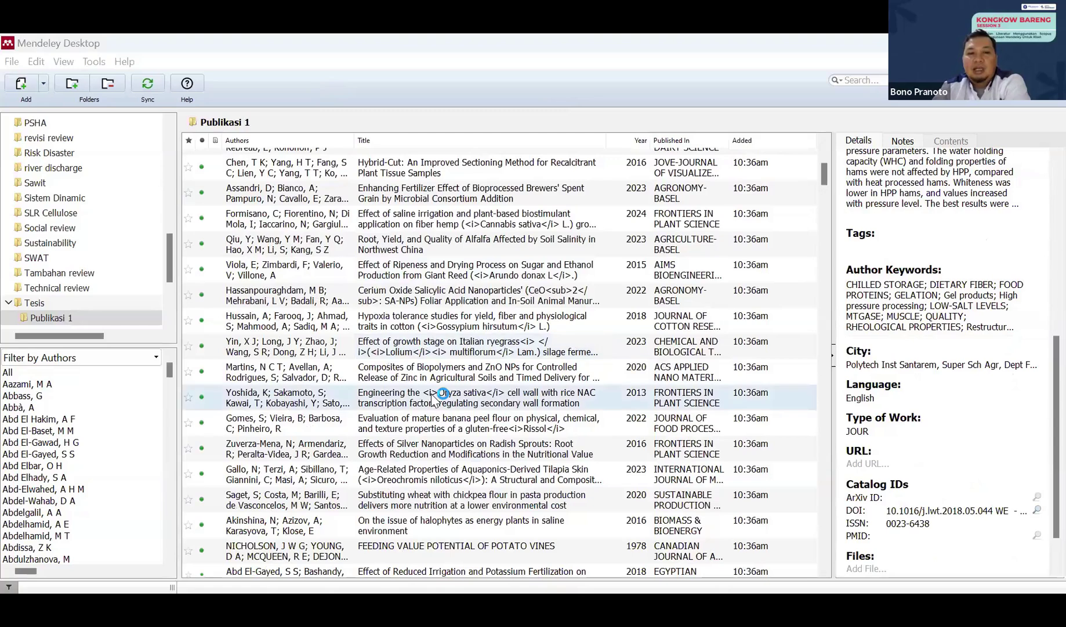
{"action": "scroll", "coordinate": [430, 393], "scroll_direction": "down", "scroll_amount": 2}
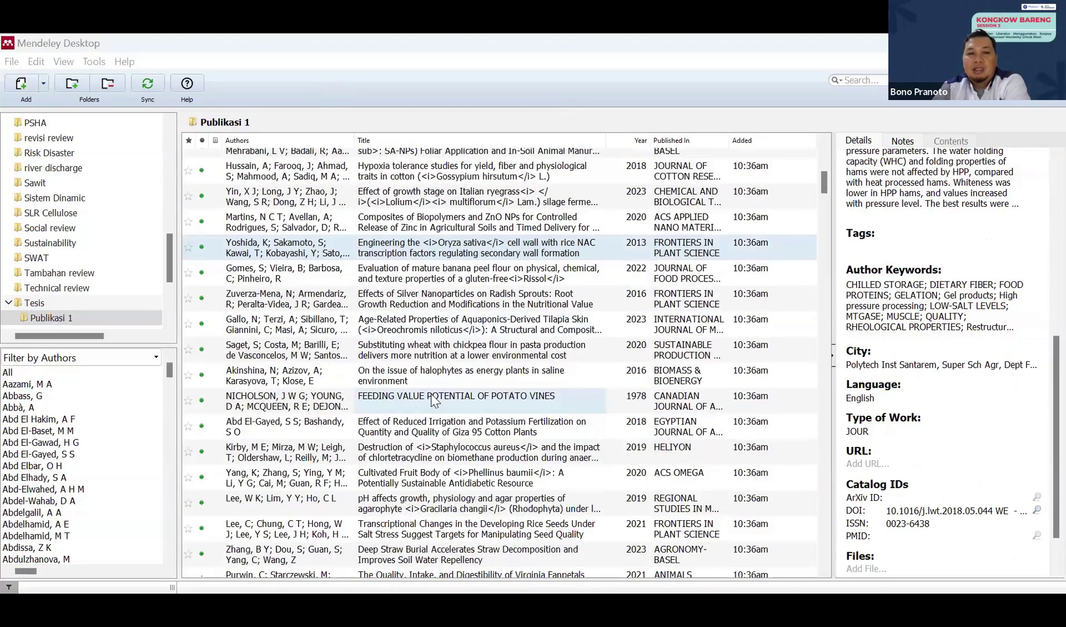
{"action": "left_click", "coordinate": [545, 406]}
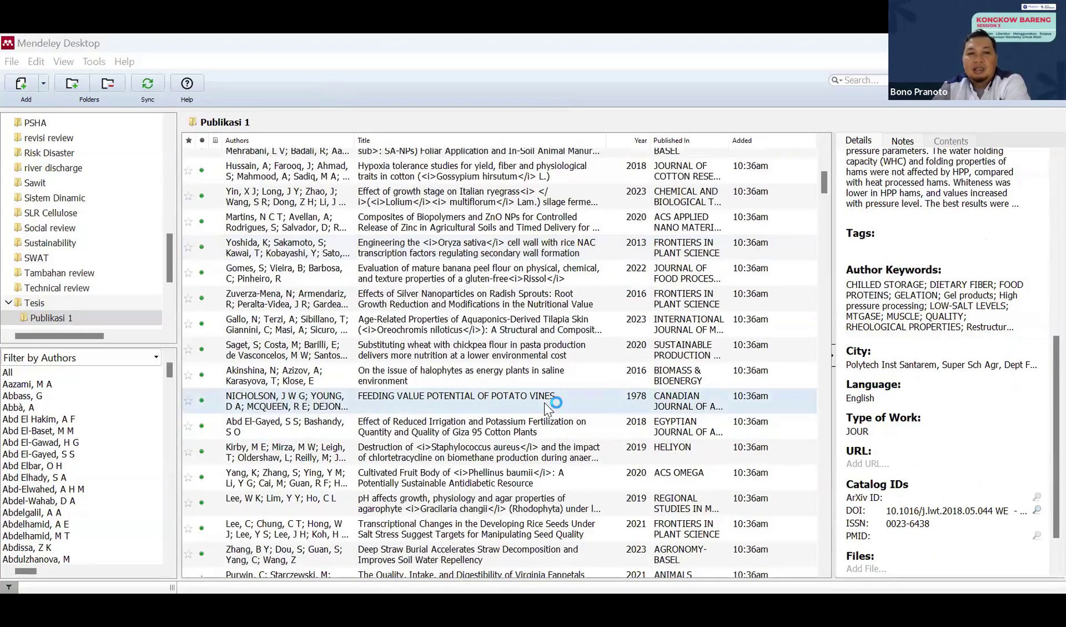
{"action": "scroll", "coordinate": [545, 406], "scroll_direction": "down", "scroll_amount": 1}
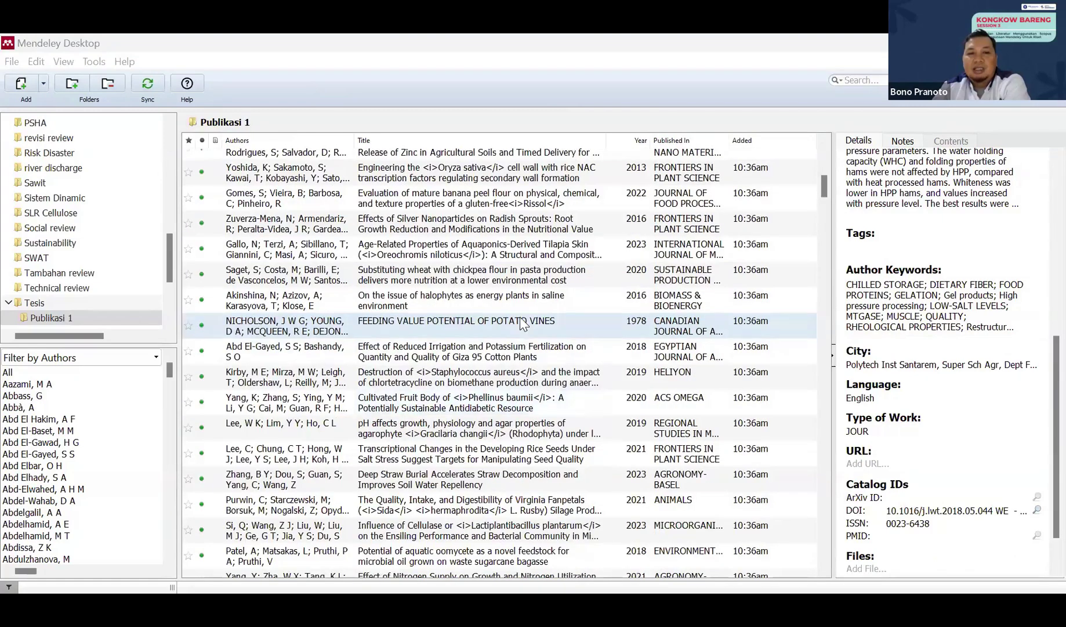
{"action": "left_click", "coordinate": [524, 324]}
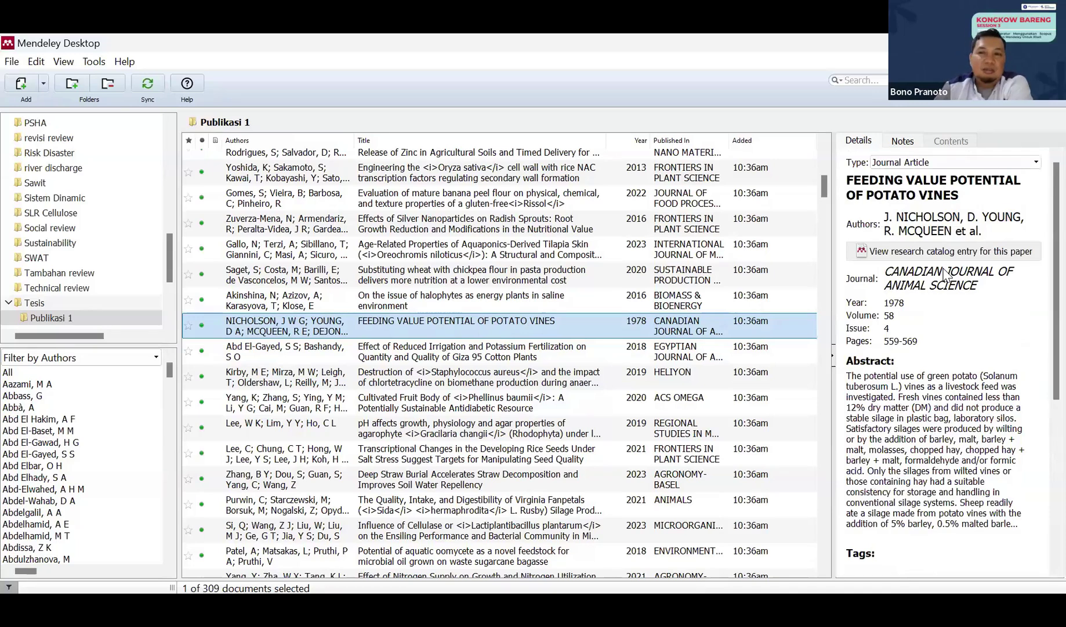
{"action": "left_click", "coordinate": [930, 187]}
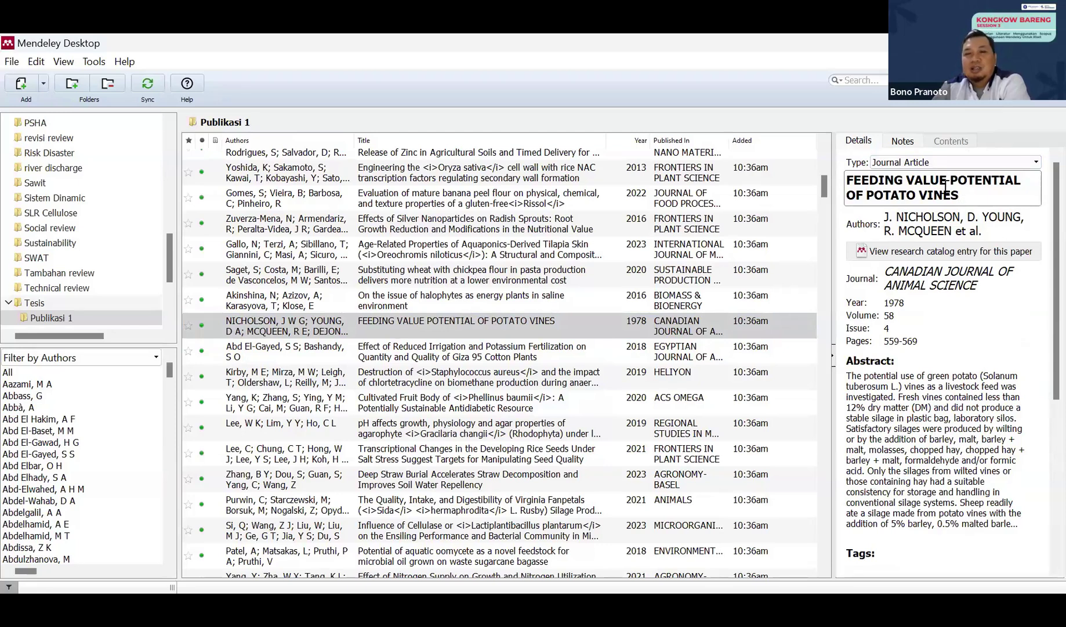
{"action": "left_click", "coordinate": [625, 319]}
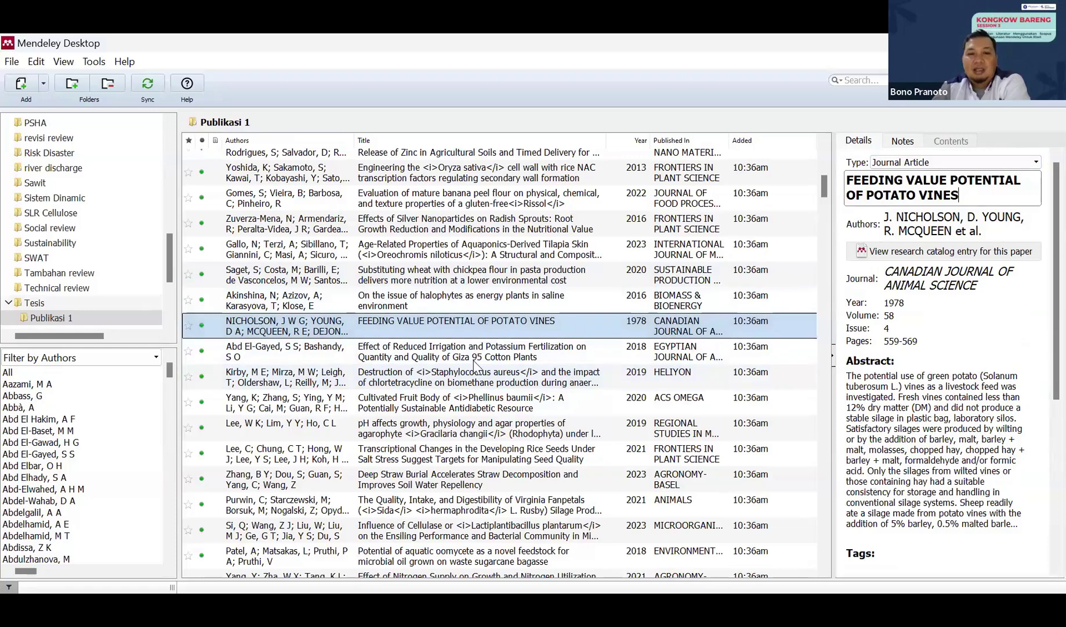
{"action": "scroll", "coordinate": [476, 365], "scroll_direction": "down", "scroll_amount": 3}
{"action": "scroll", "coordinate": [476, 366], "scroll_direction": "up", "scroll_amount": 5}
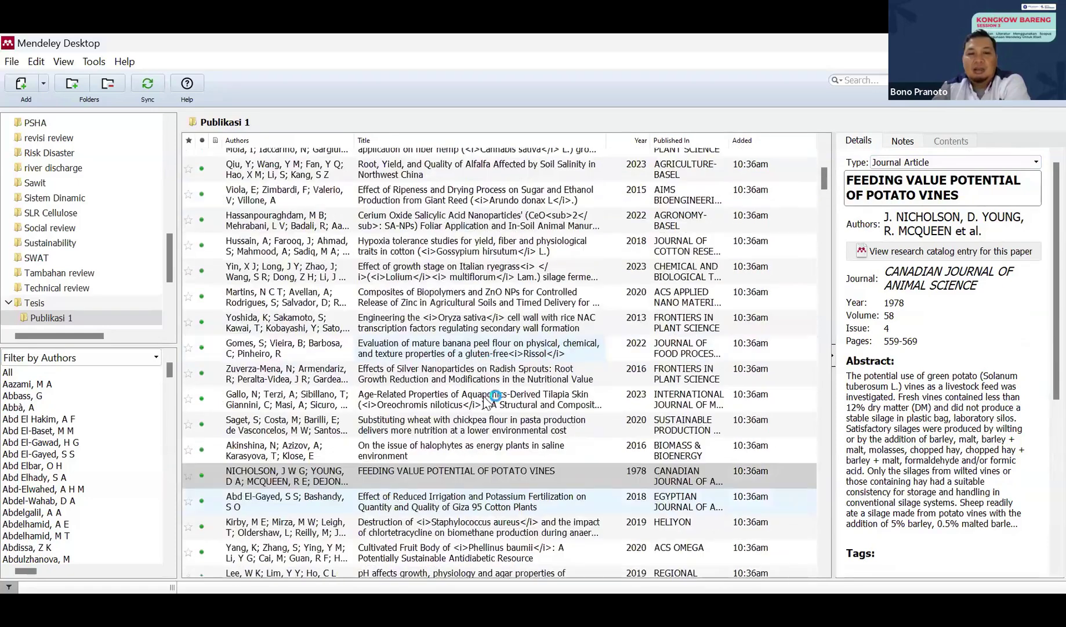
{"action": "scroll", "coordinate": [485, 397], "scroll_direction": "down", "scroll_amount": 1}
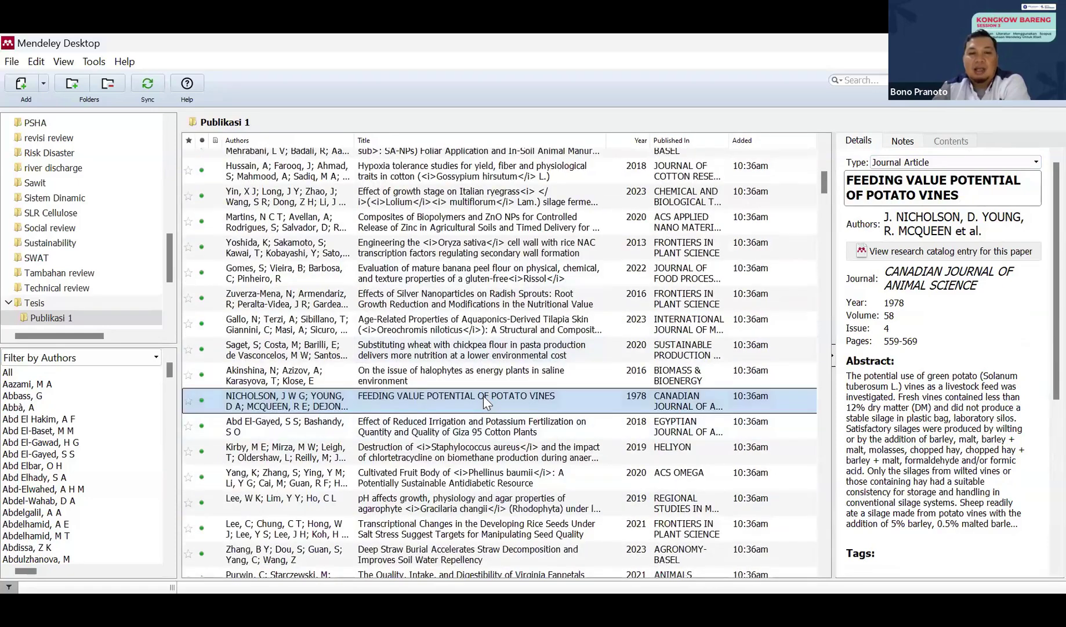
{"action": "left_click", "coordinate": [936, 268]}
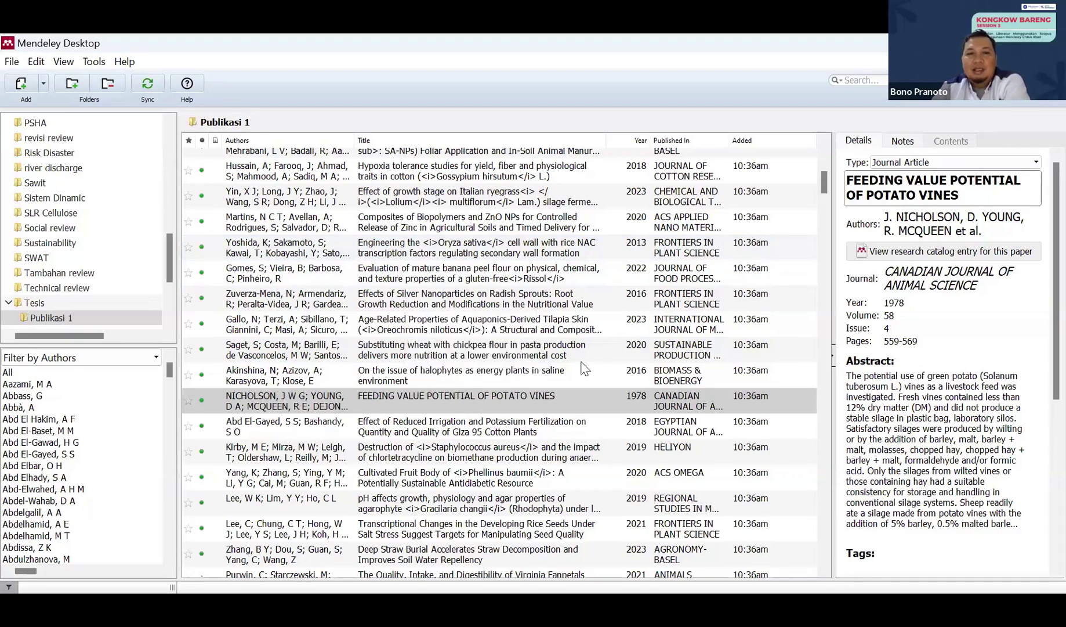
{"action": "key", "text": "alt+Tab"}
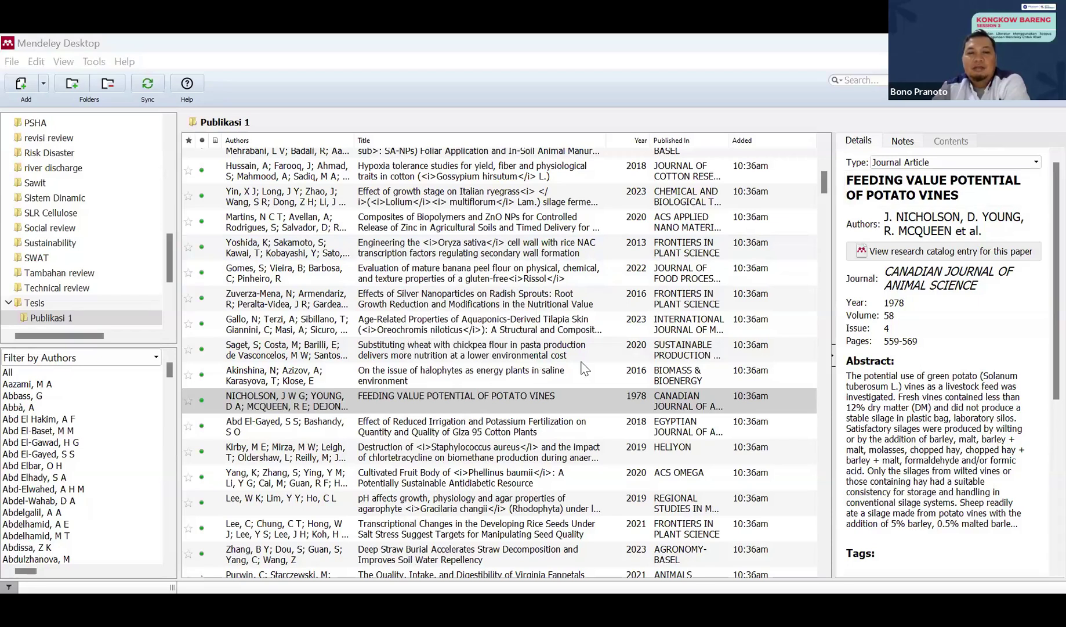